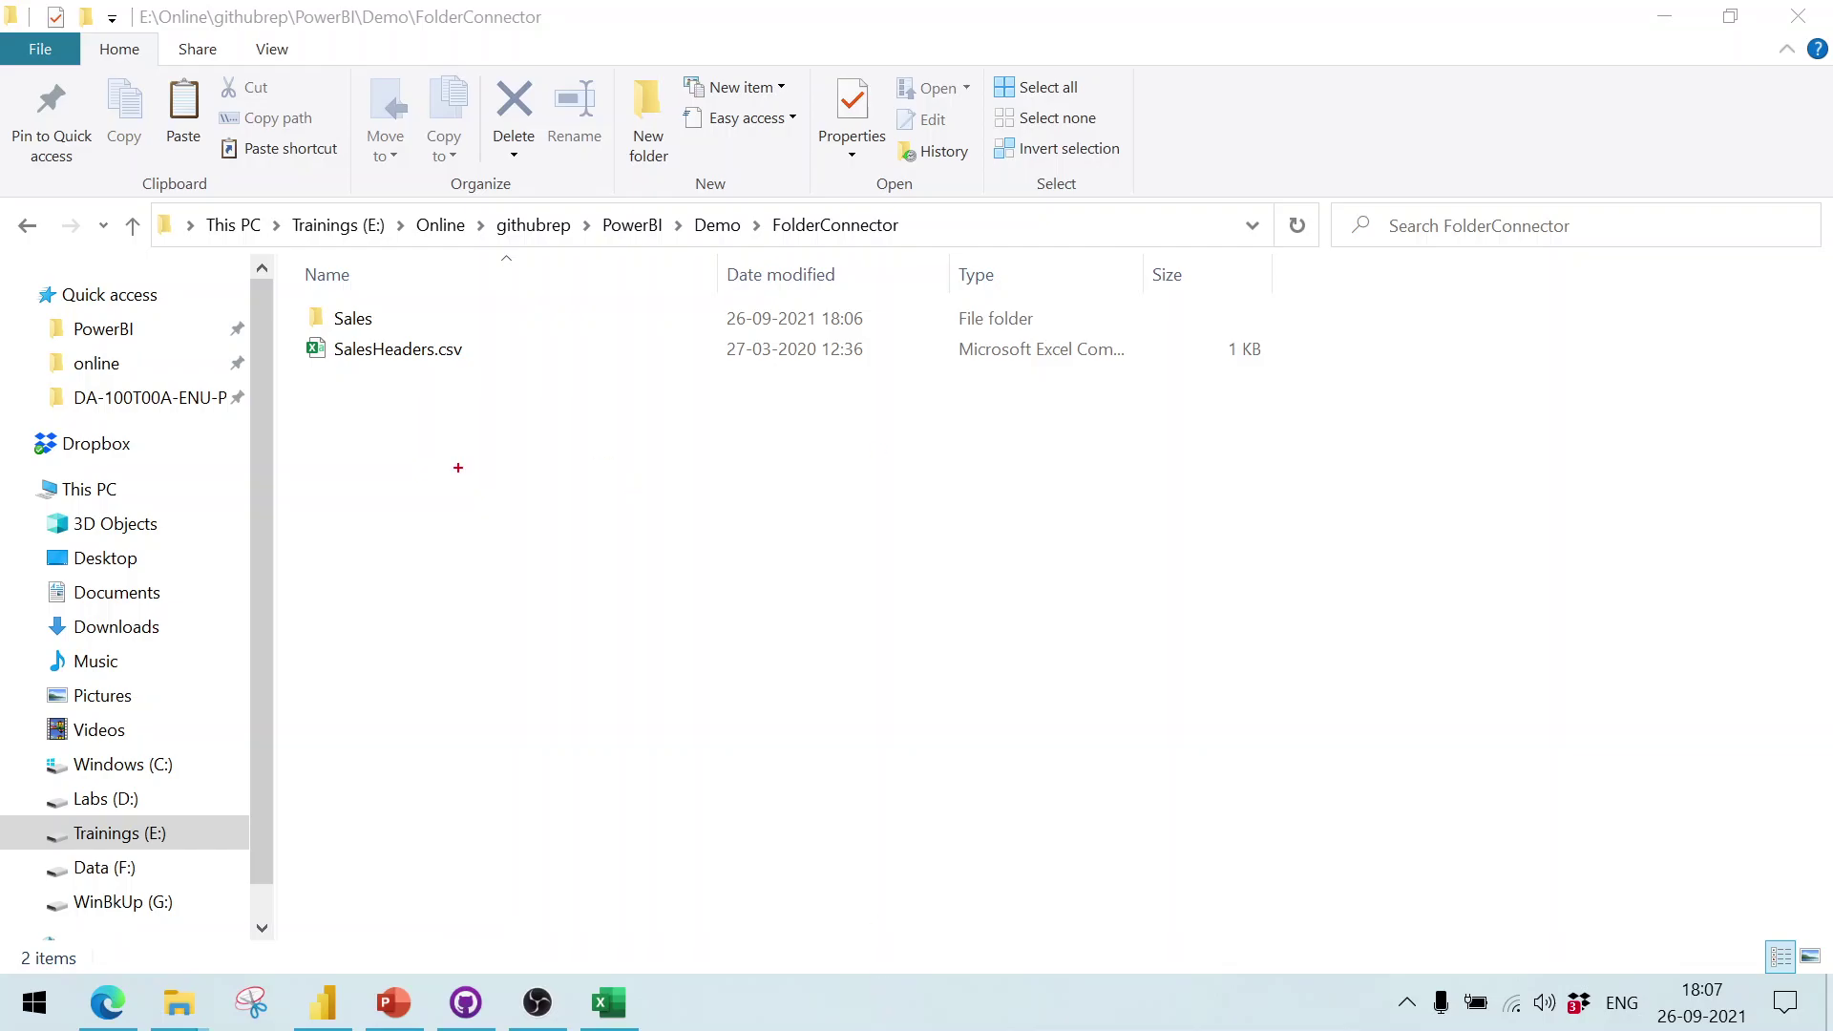
Step: Write the on-screen note 'Folder Connector / You connect to a folder / You can import all files / From that folder'
{"action": "type", "text": "F"}
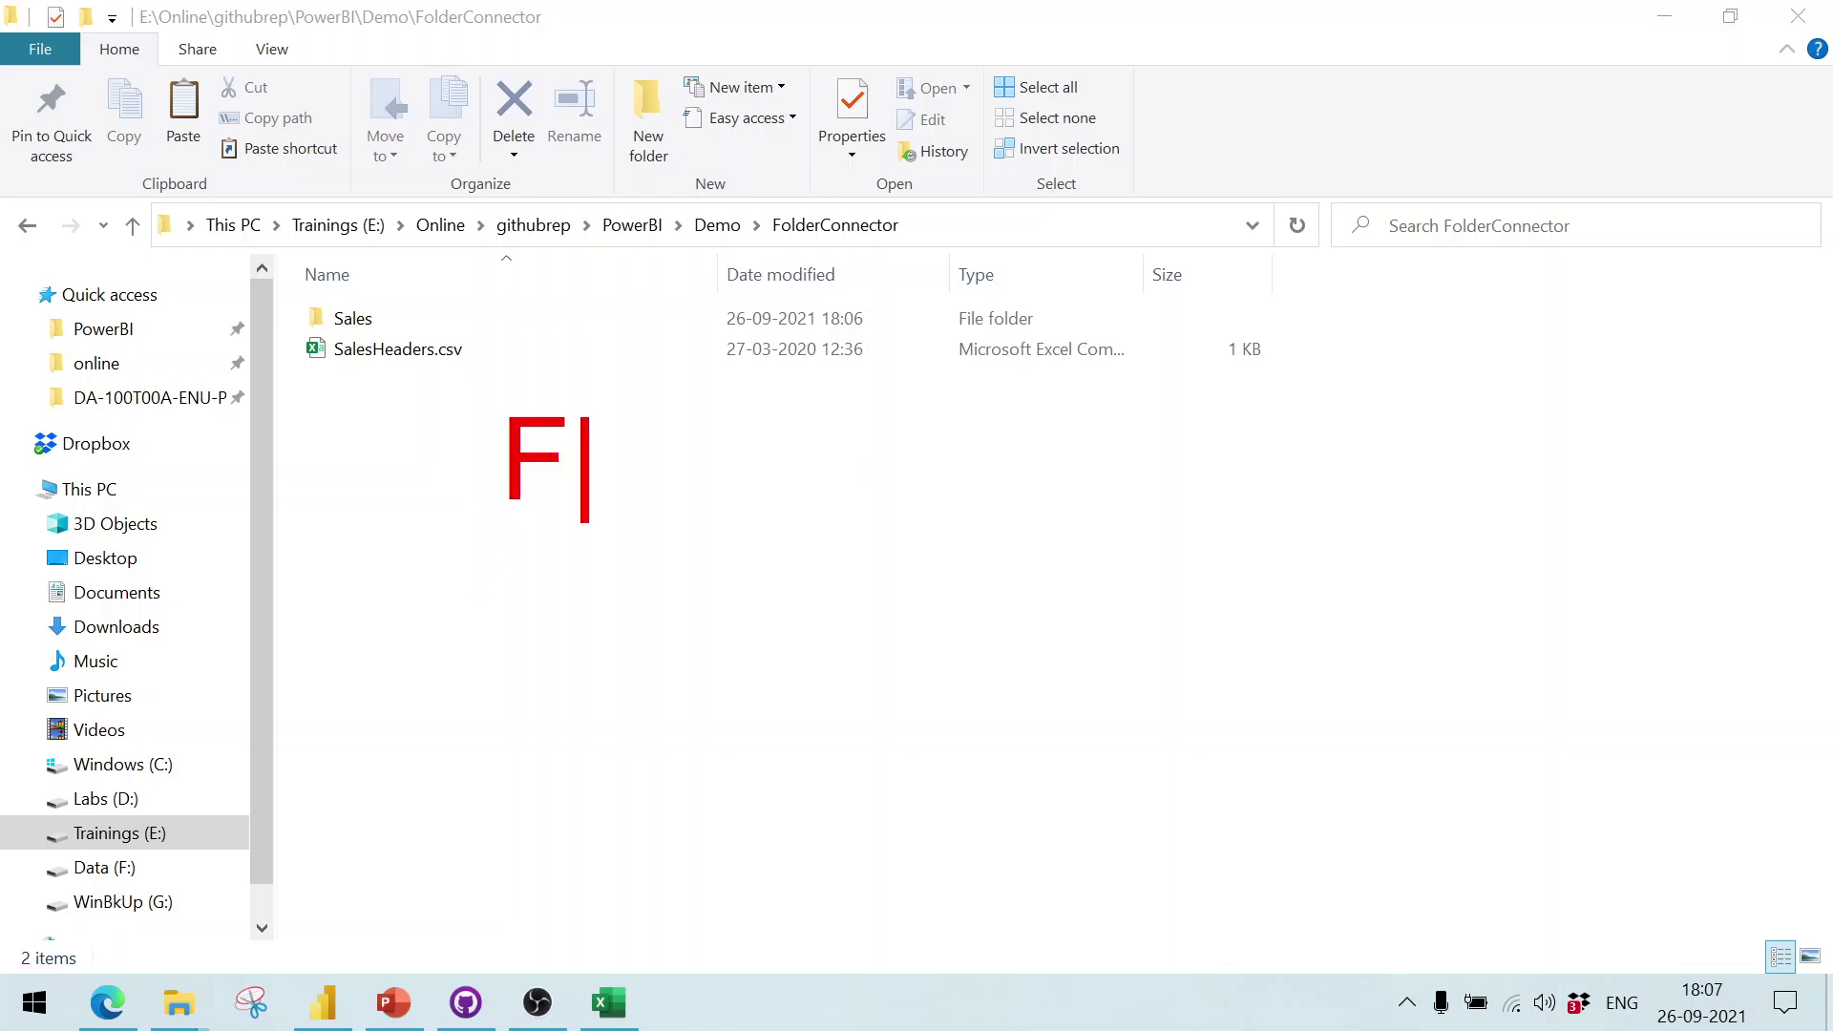
{"action": "type", "text": "older Connector"}
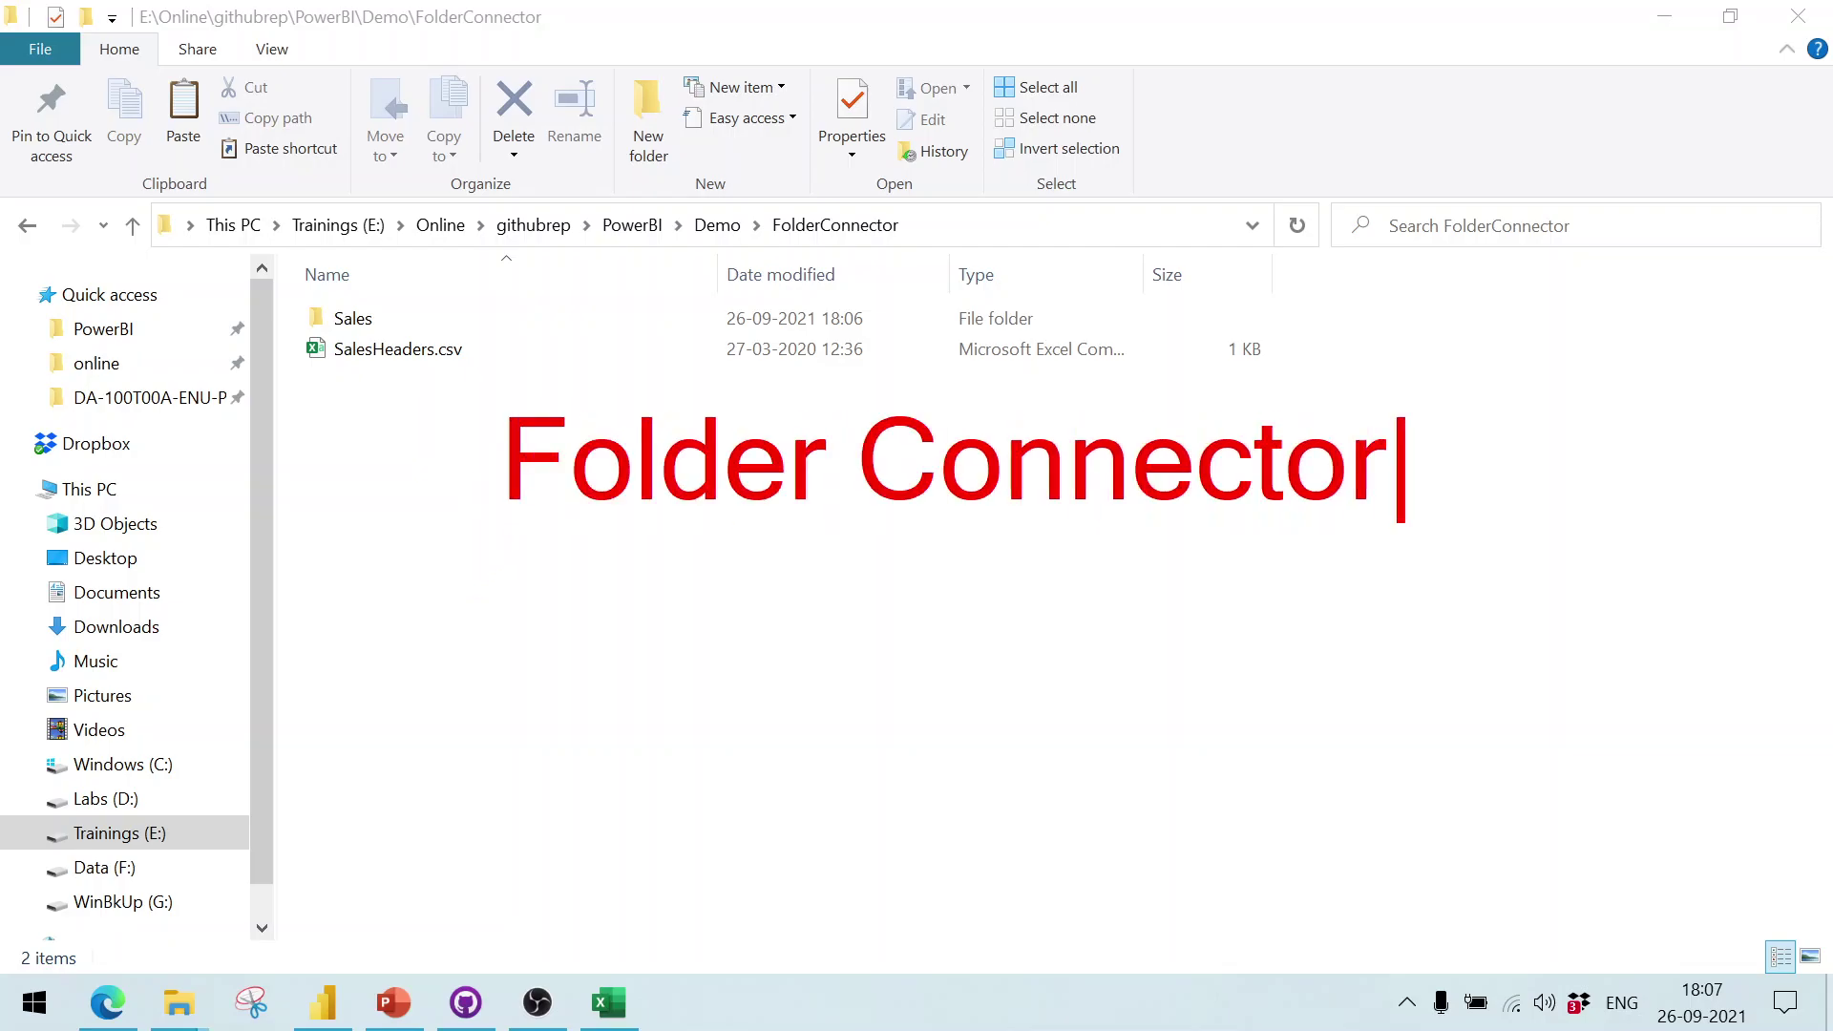
{"action": "key", "text": "Return"}
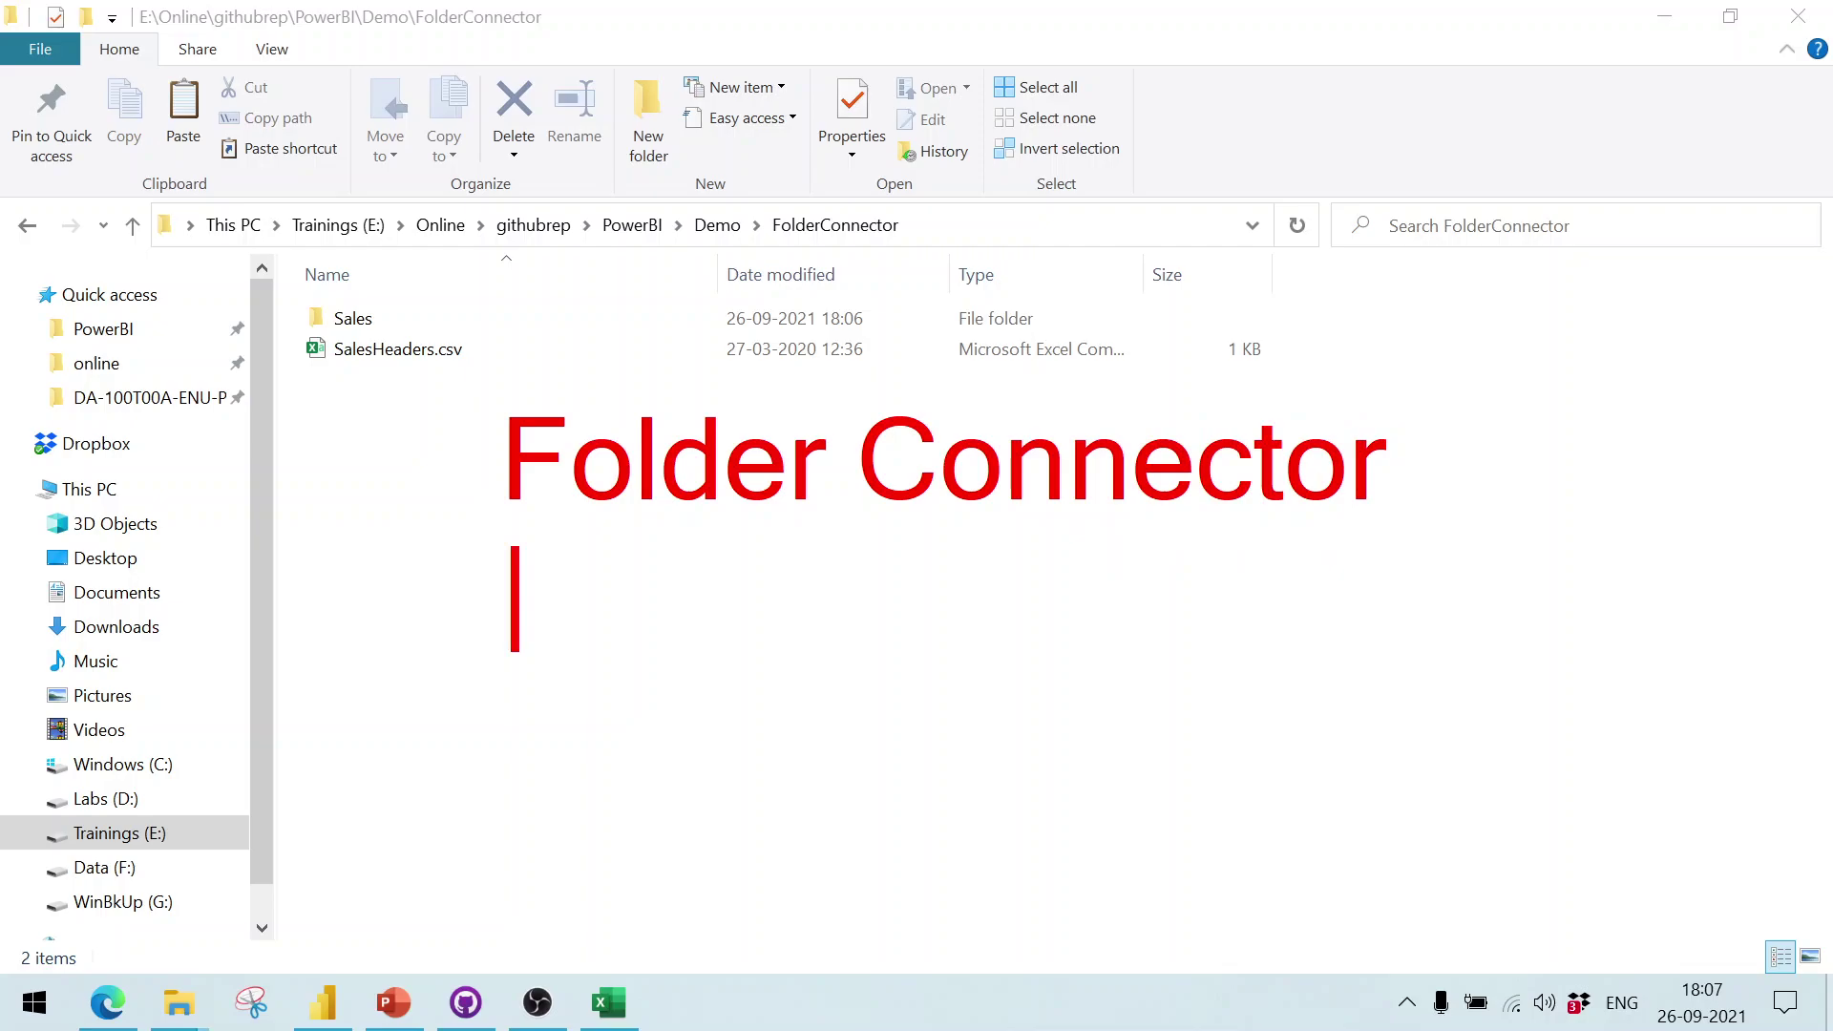
{"action": "type", "text": "You"}
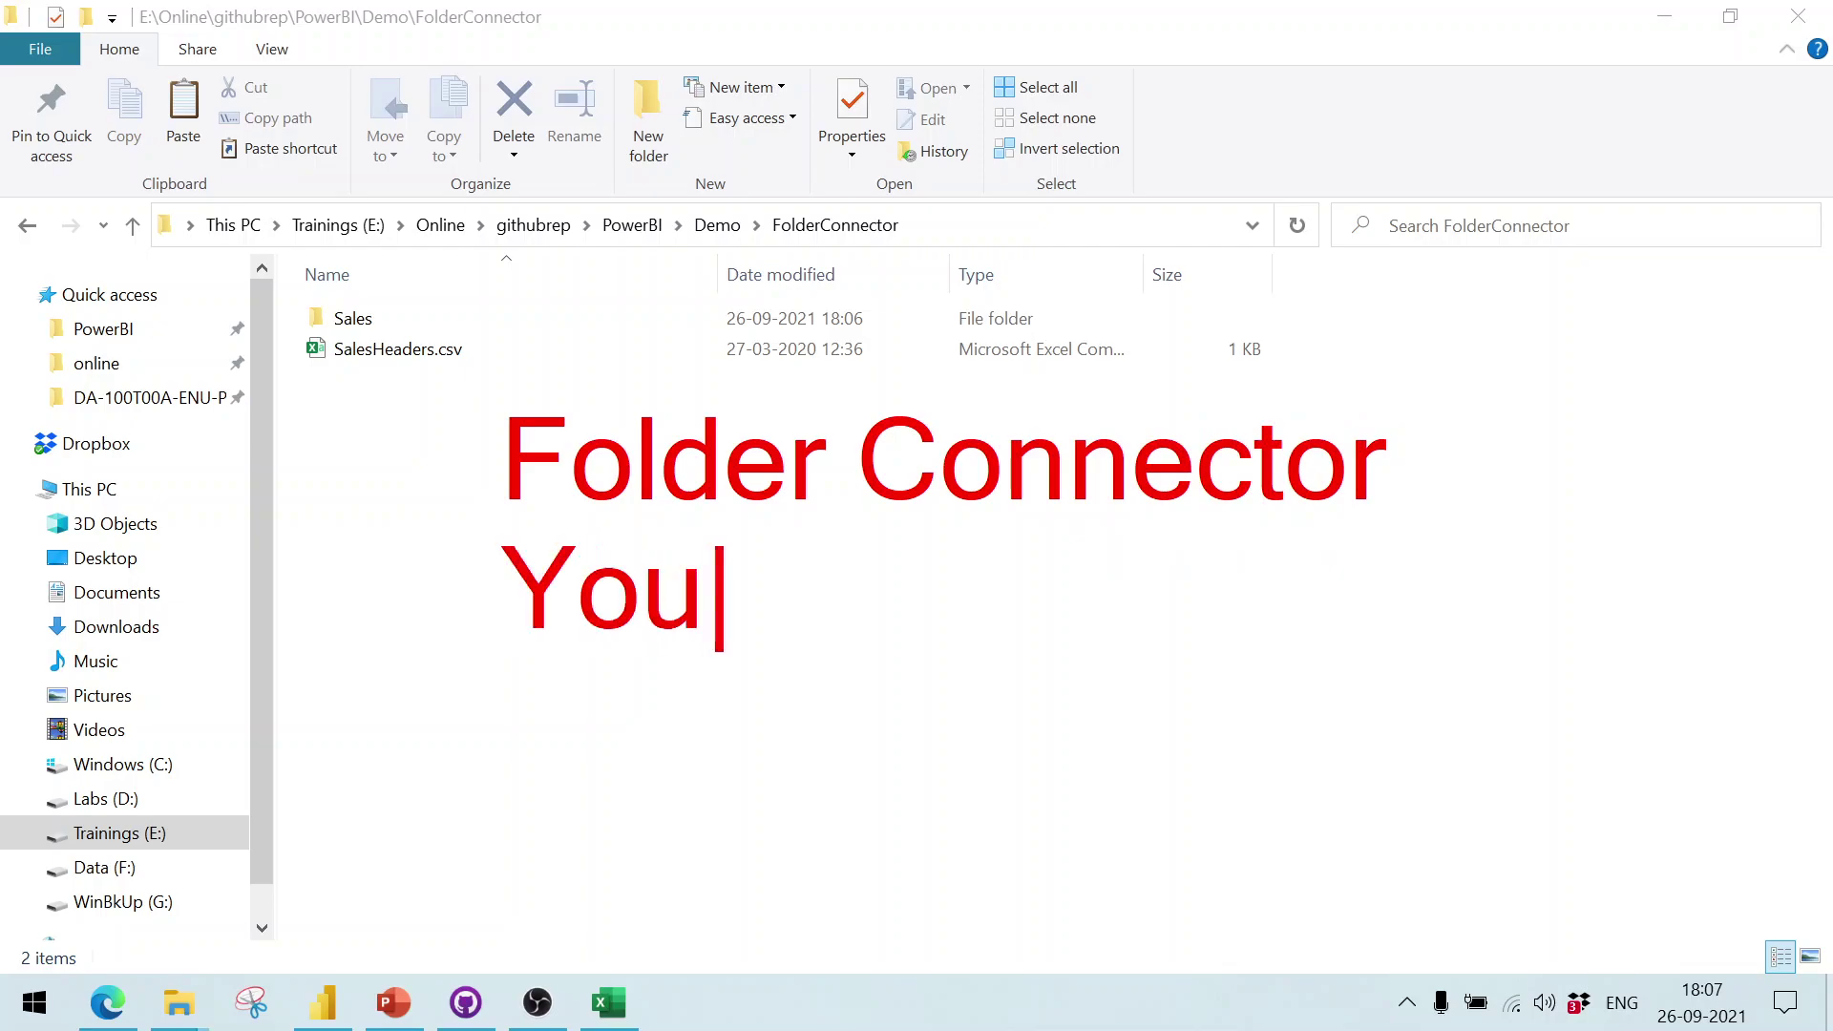
{"action": "type", "text": " connect t"}
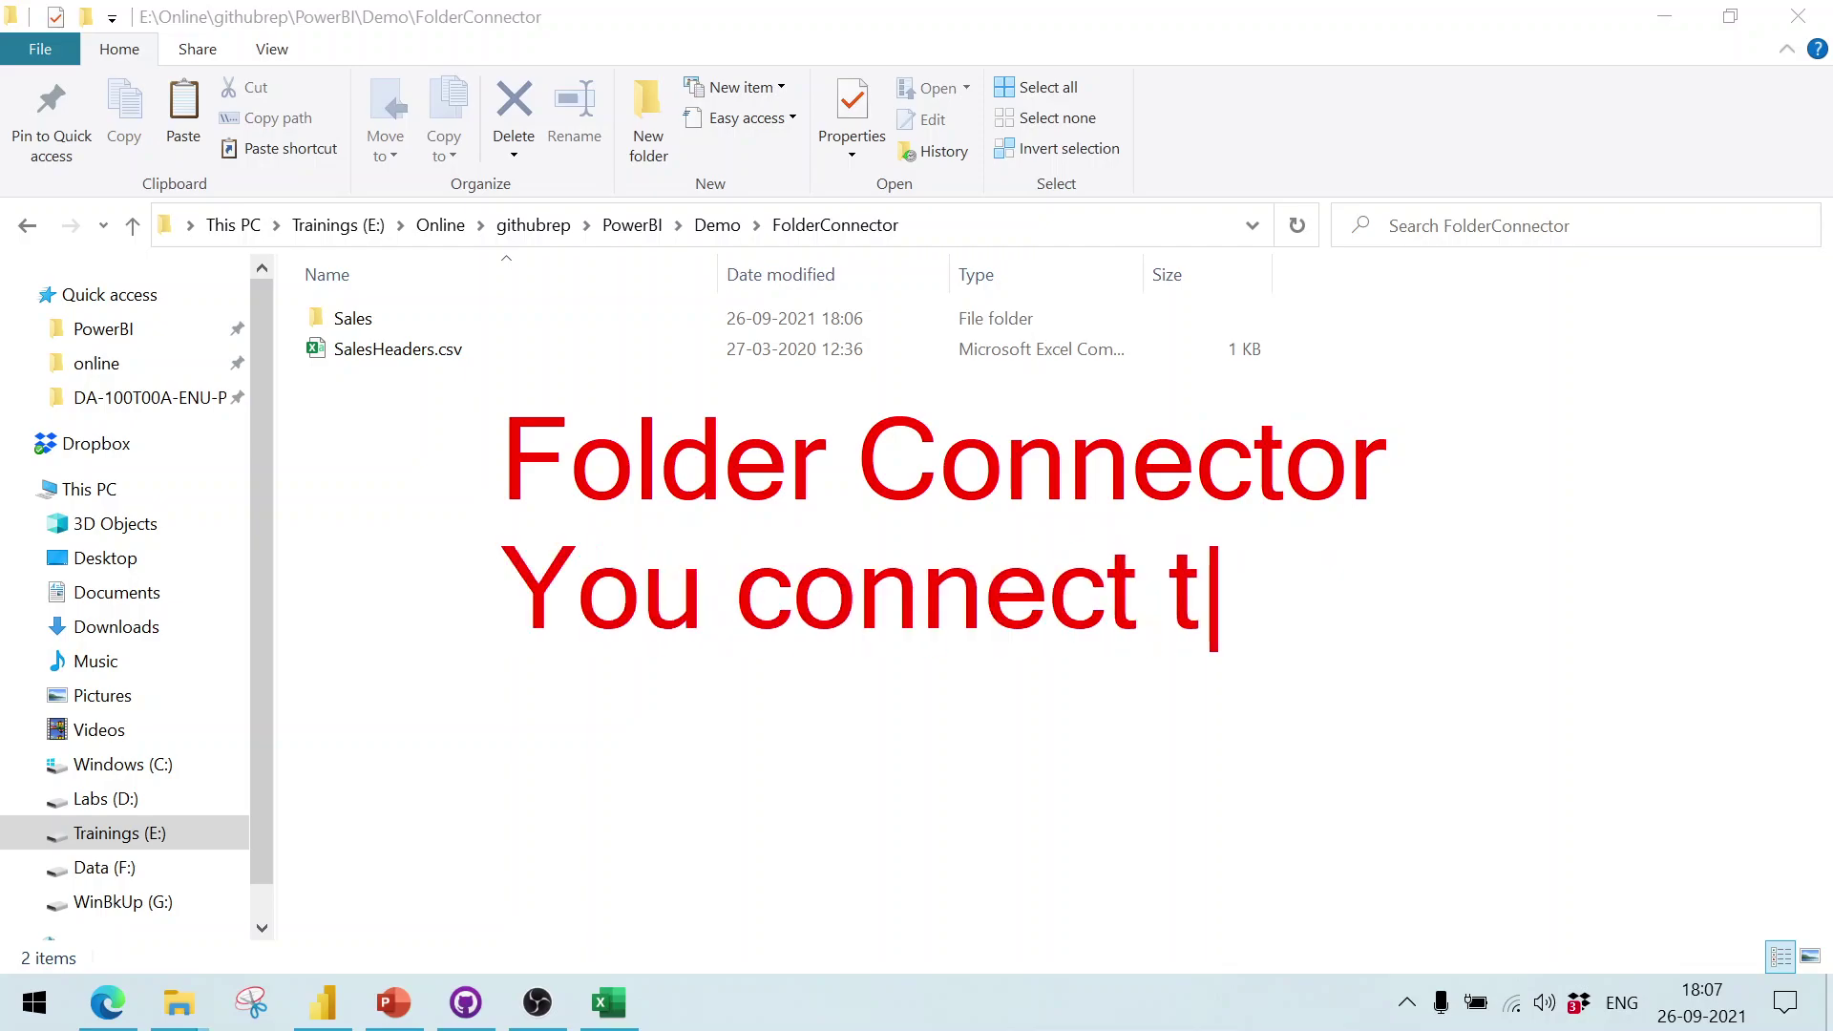
{"action": "type", "text": "o a folder"}
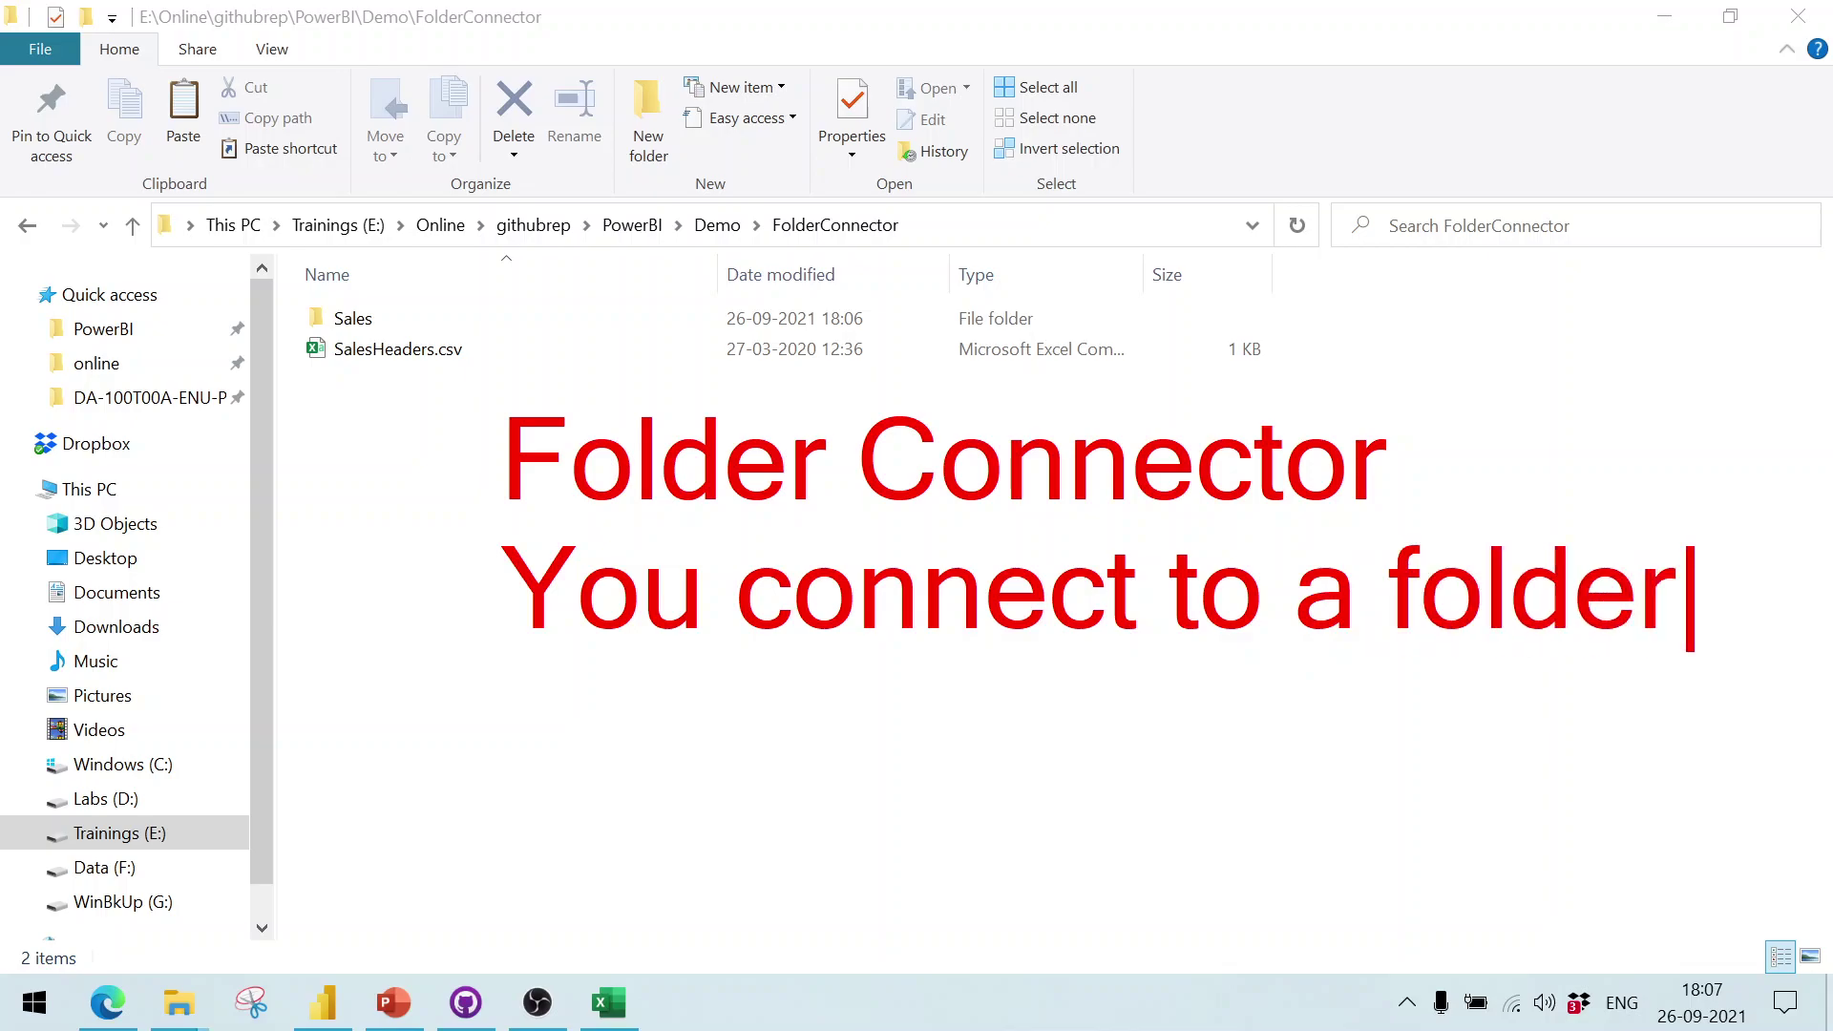
{"action": "key", "text": "Return"}
{"action": "type", "text": "Y"}
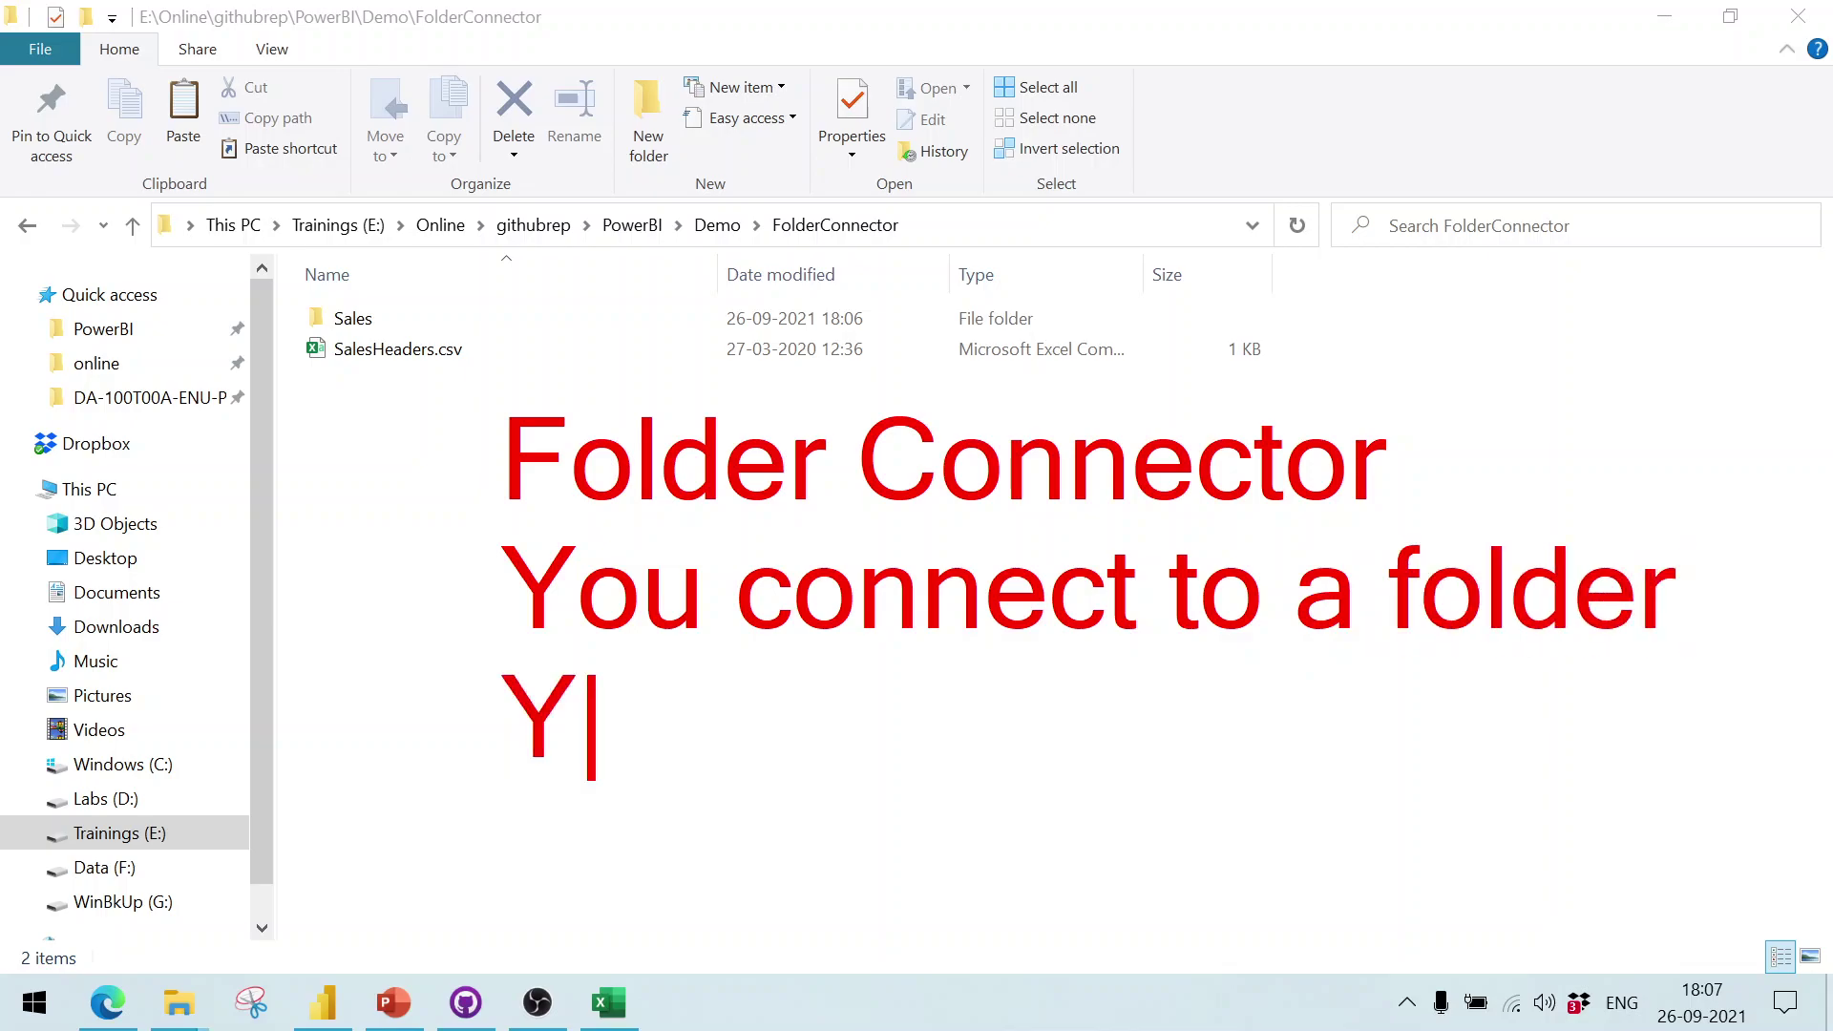
{"action": "type", "text": "ou can"}
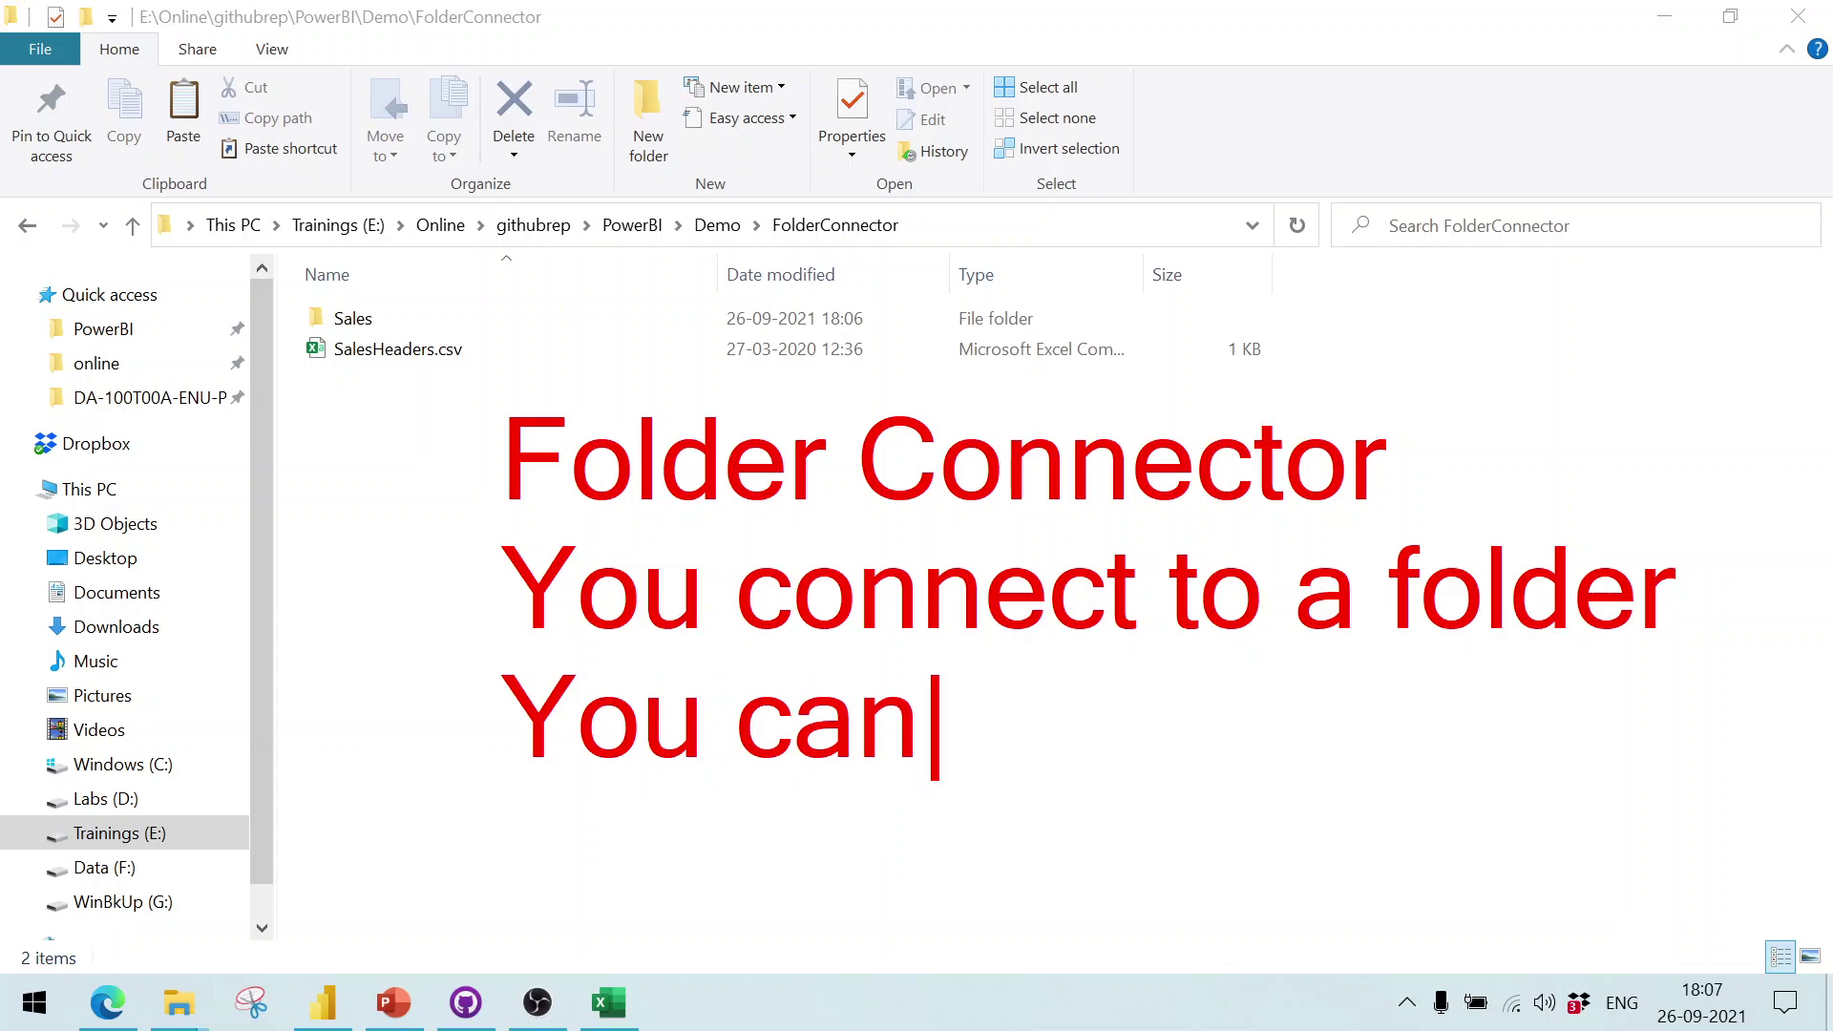
{"action": "type", "text": " import"}
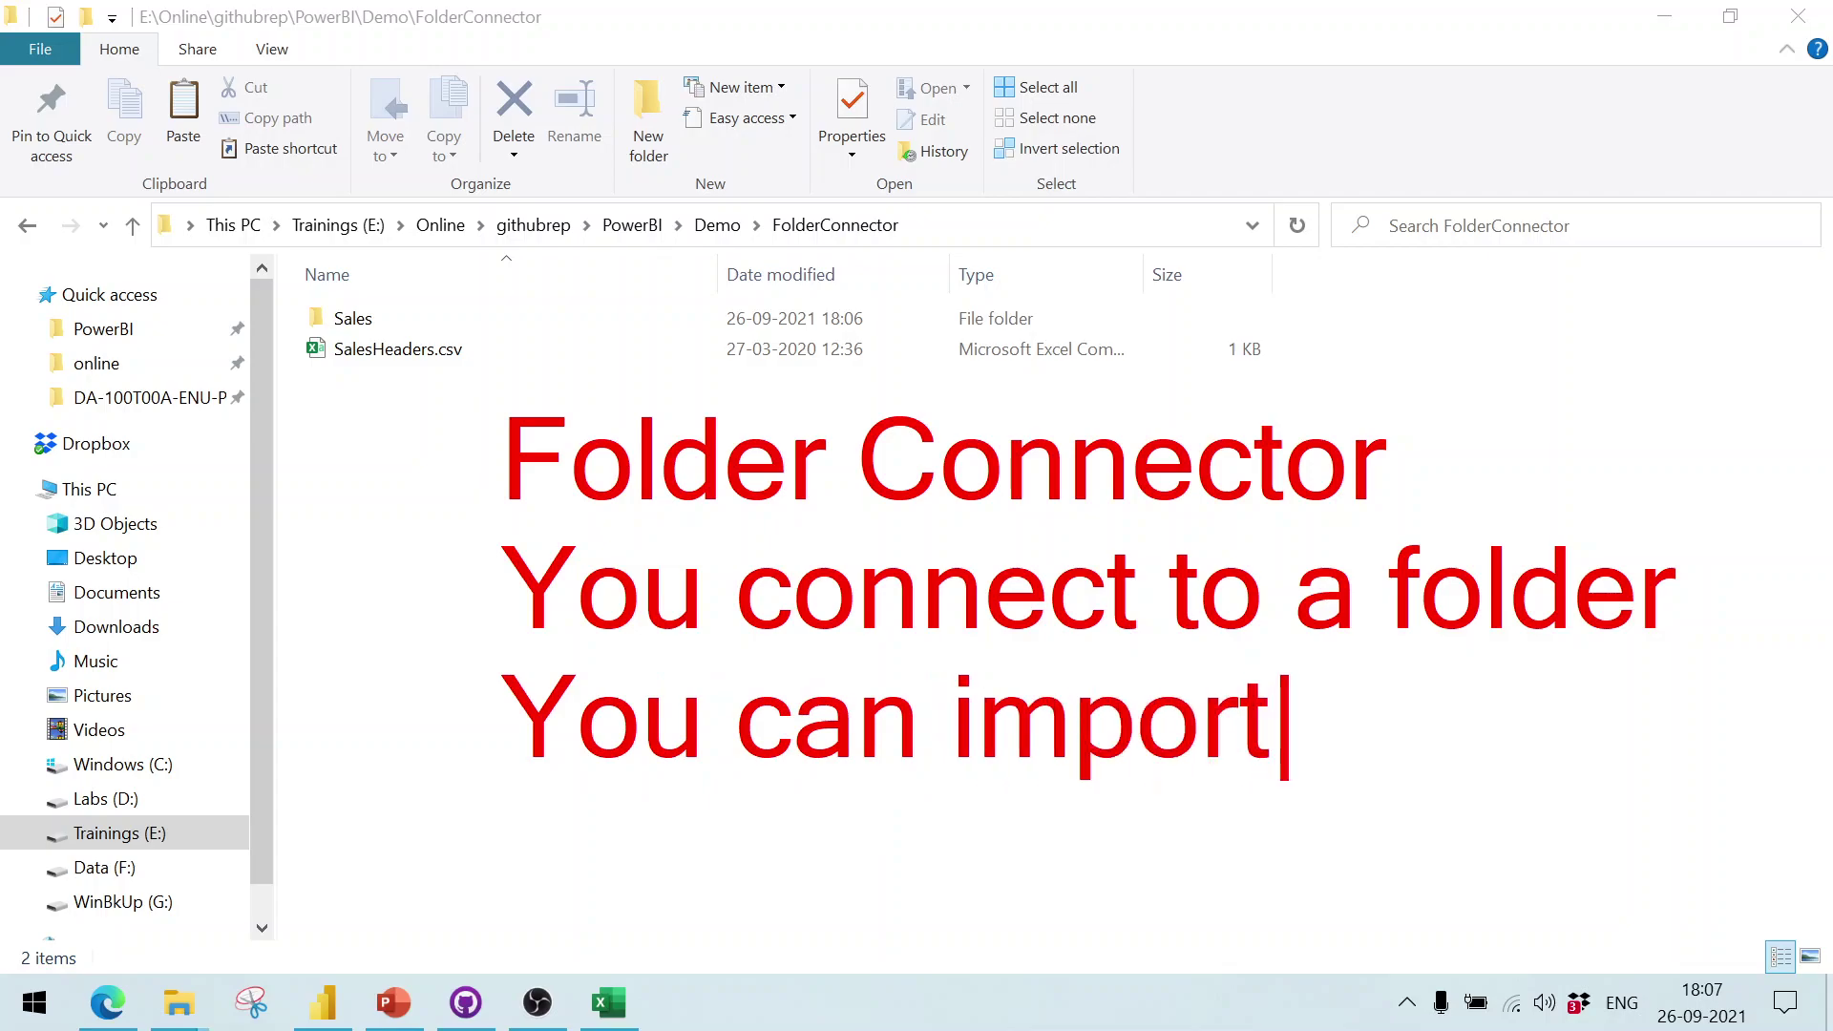
{"action": "type", "text": " all files"}
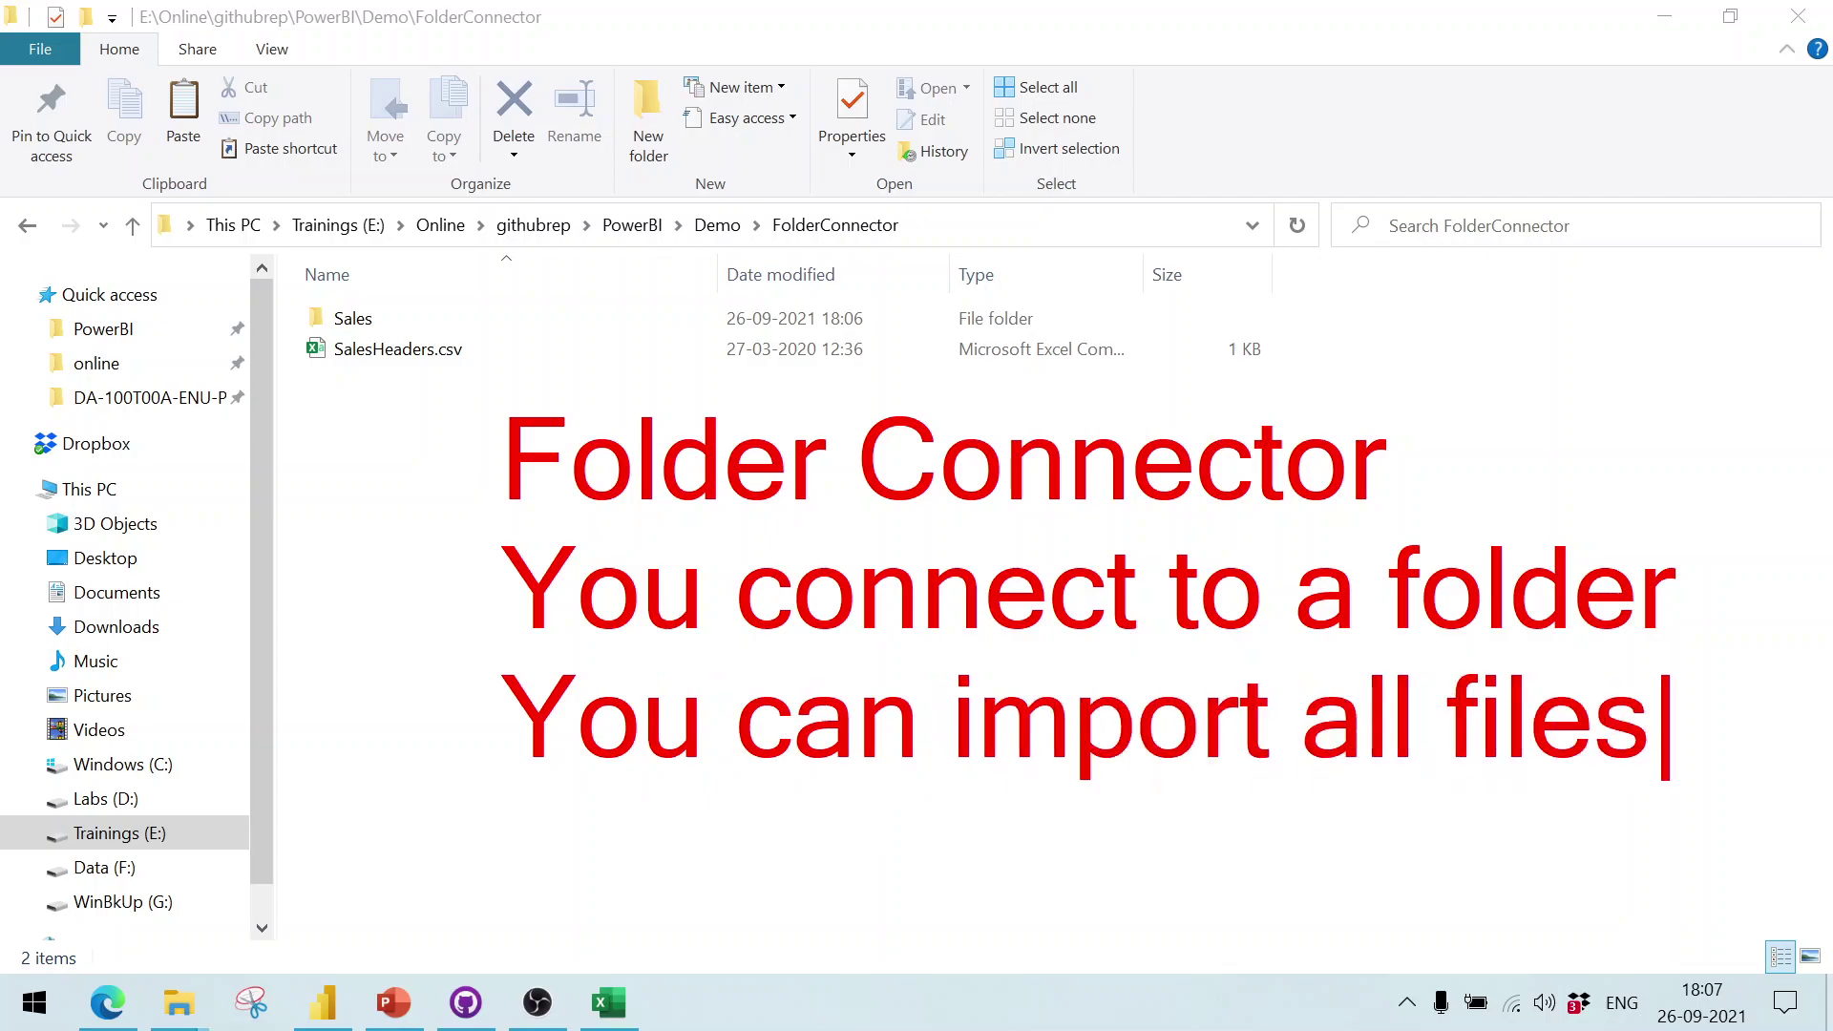
{"action": "key", "text": "Return"}
{"action": "type", "text": "Fro"}
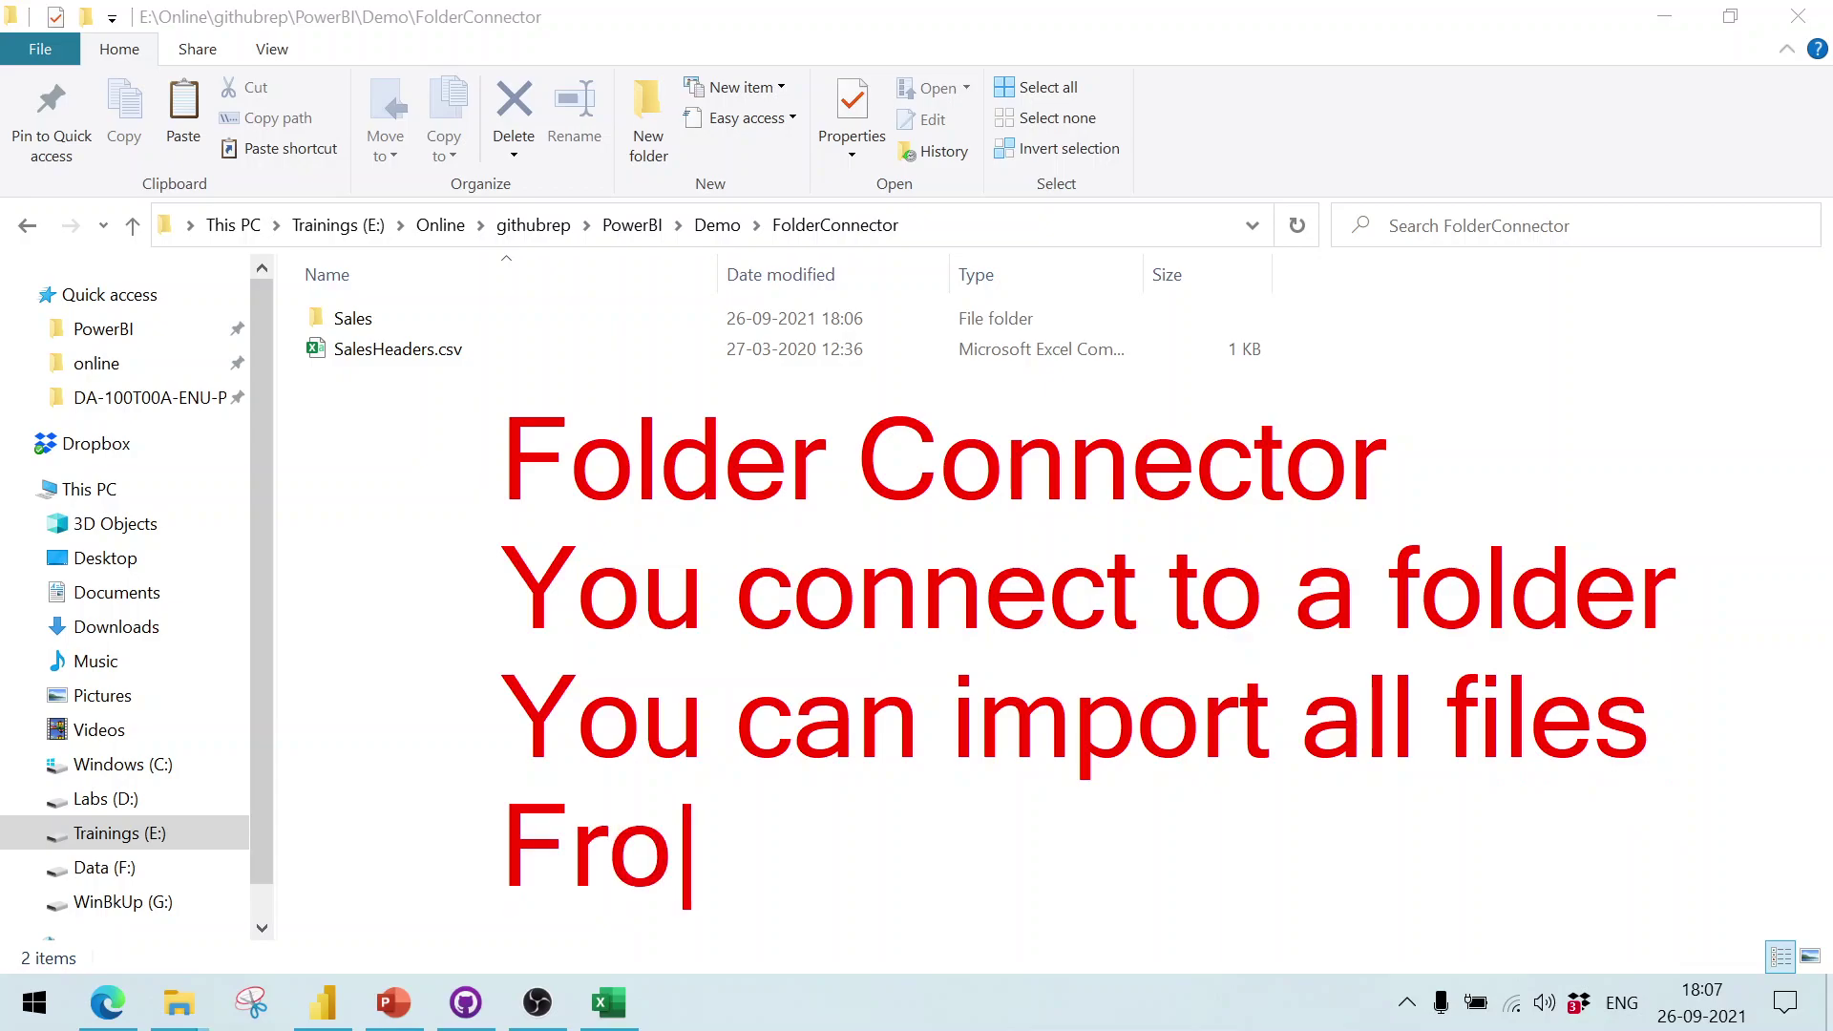
{"action": "type", "text": "m that"}
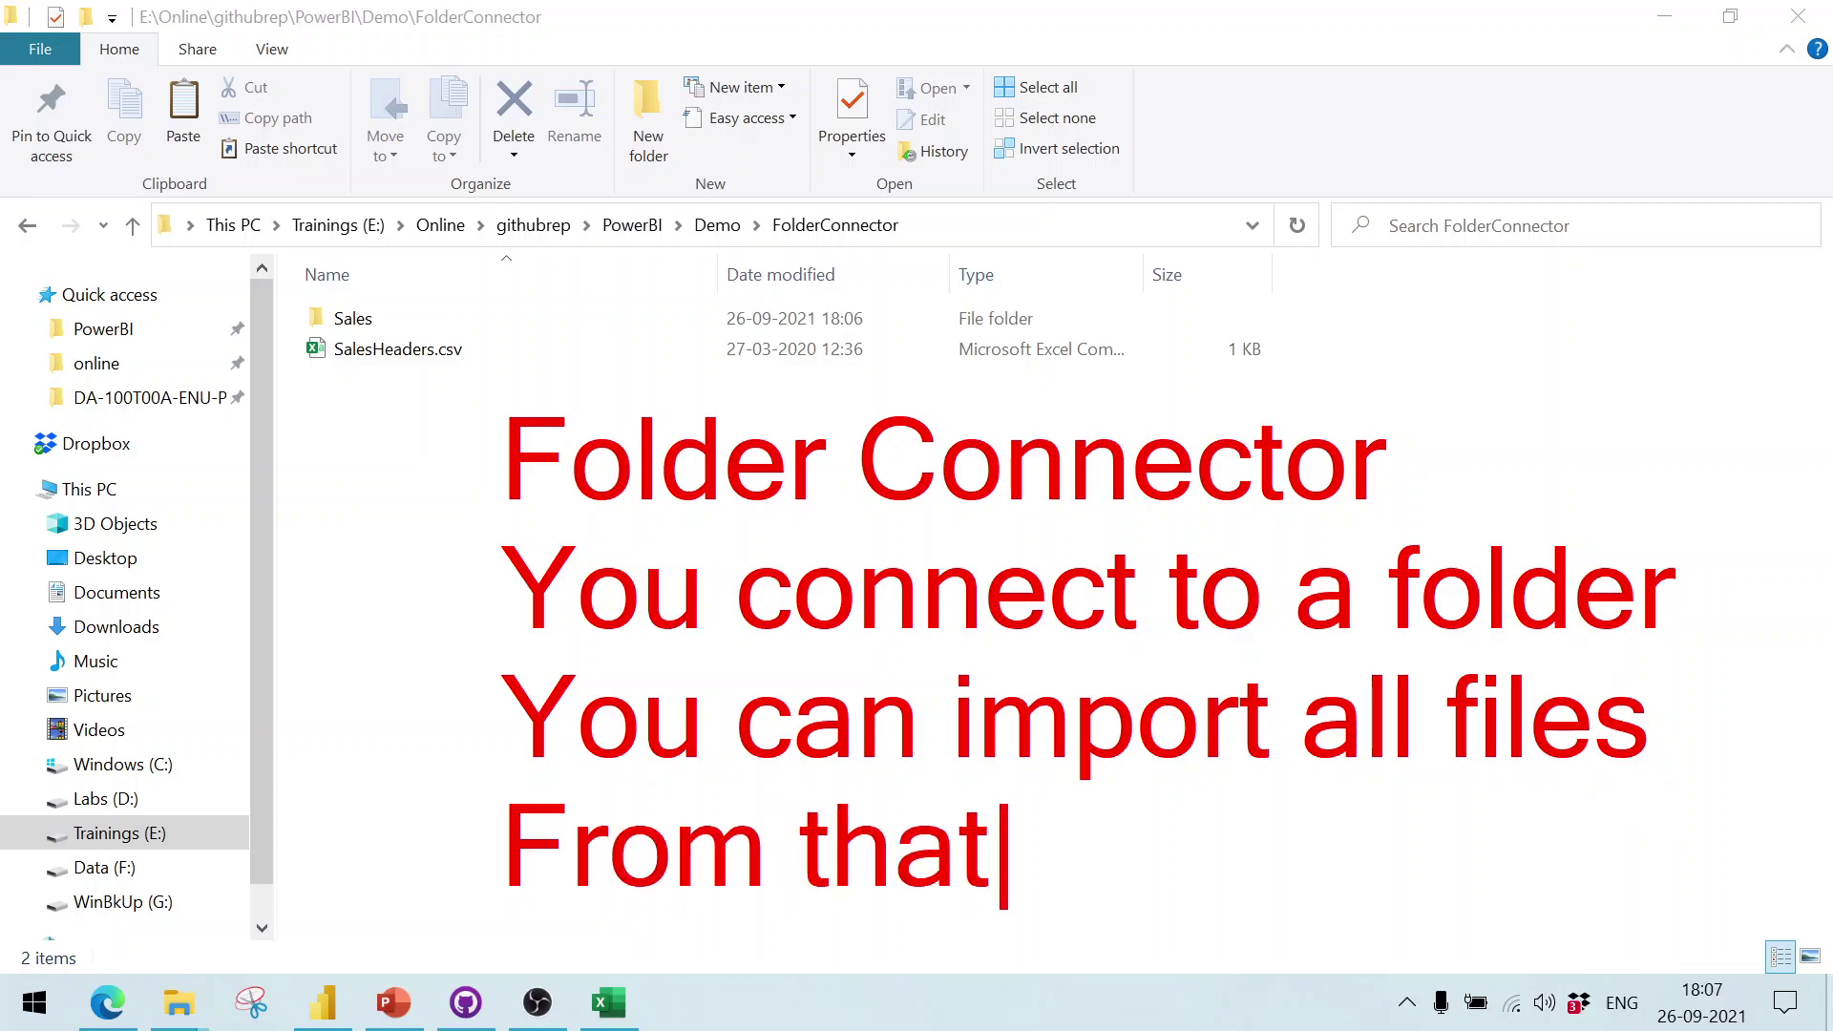
{"action": "type", "text": " folder"}
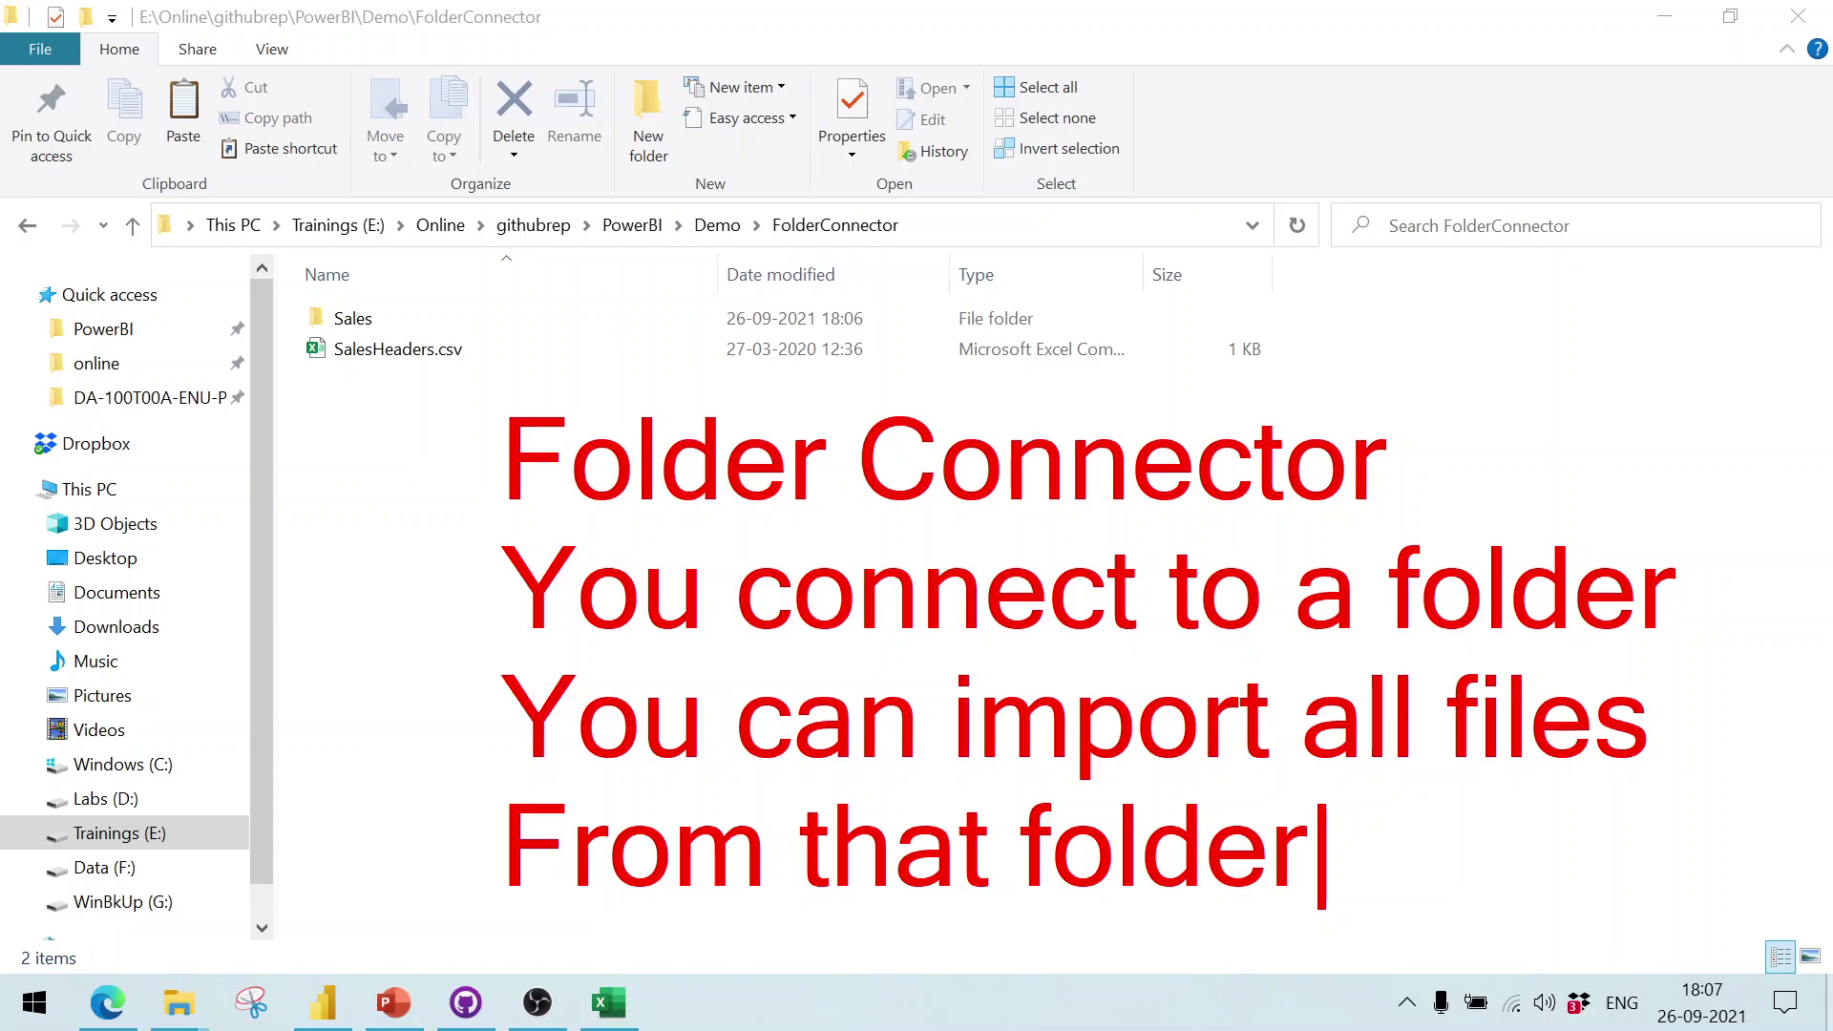
{"action": "key", "text": "Escape"}
{"action": "key", "text": "Escape"}
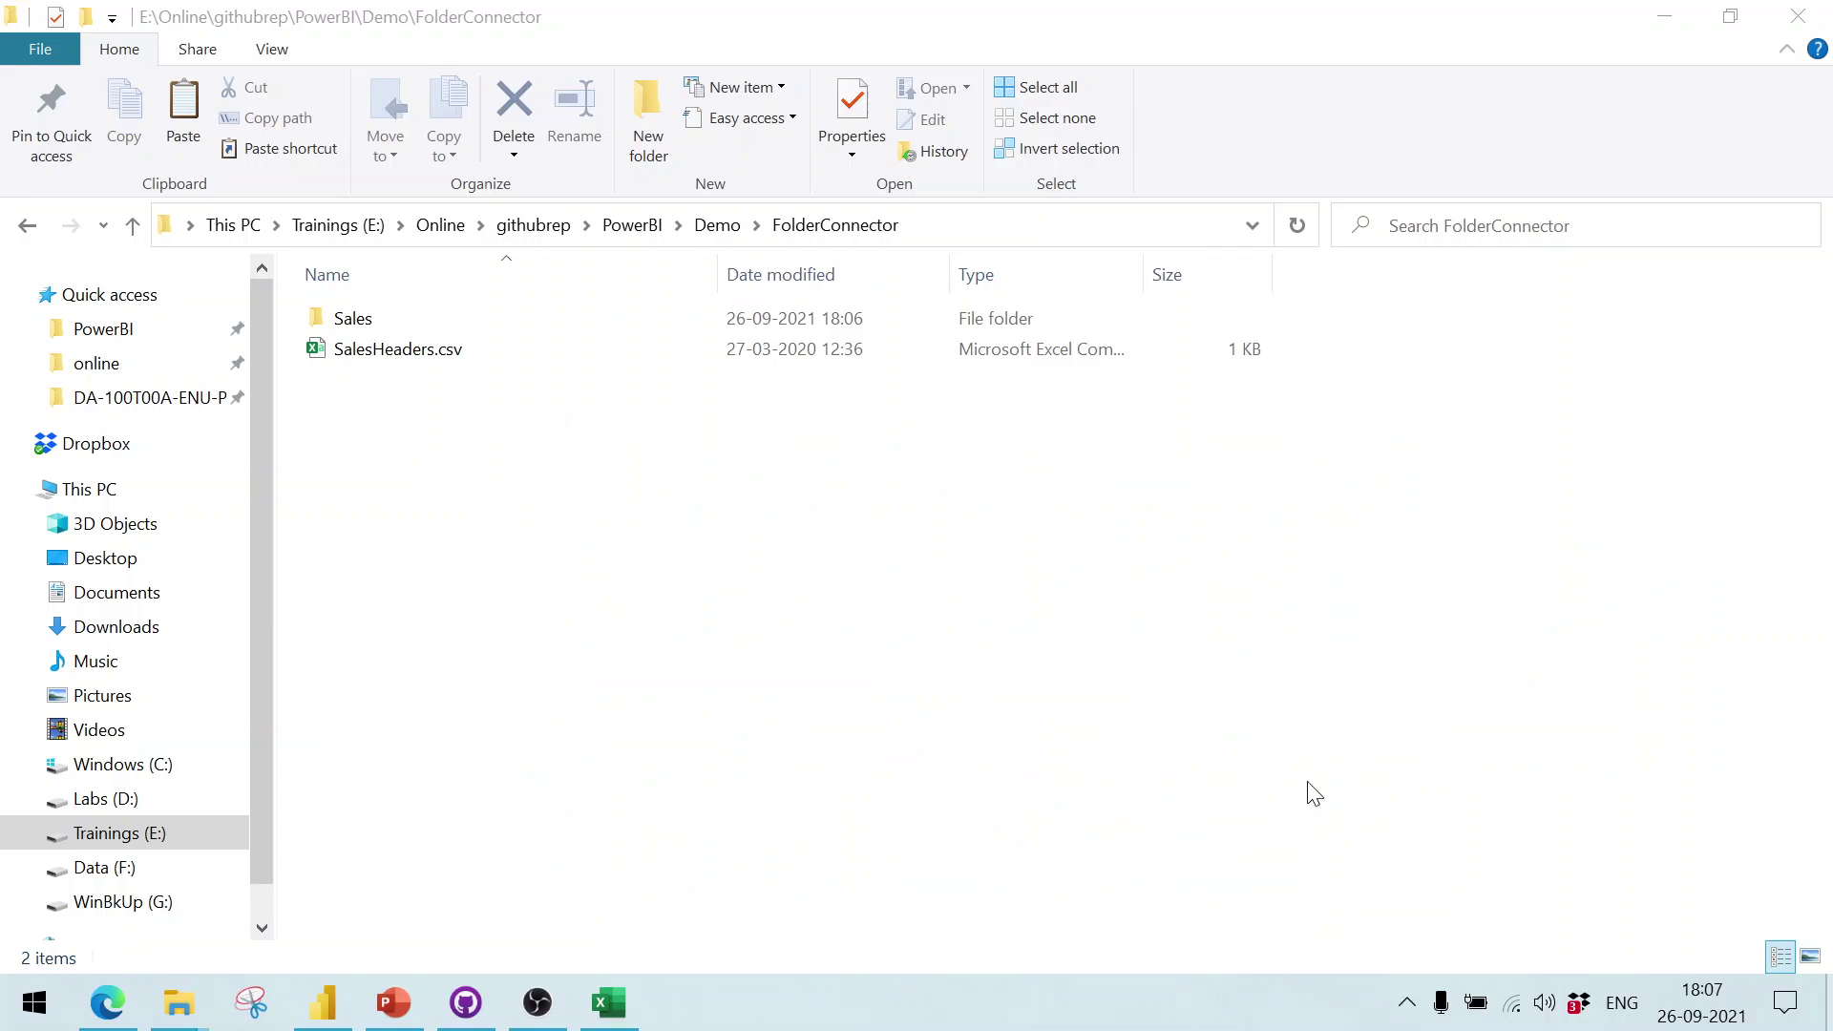
Step: Enter the Sales folder and open HVSales.csv in Excel
{"action": "left_click", "coordinate": [403, 336]}
{"action": "left_click", "coordinate": [412, 319]}
{"action": "double_click", "coordinate": [412, 318]}
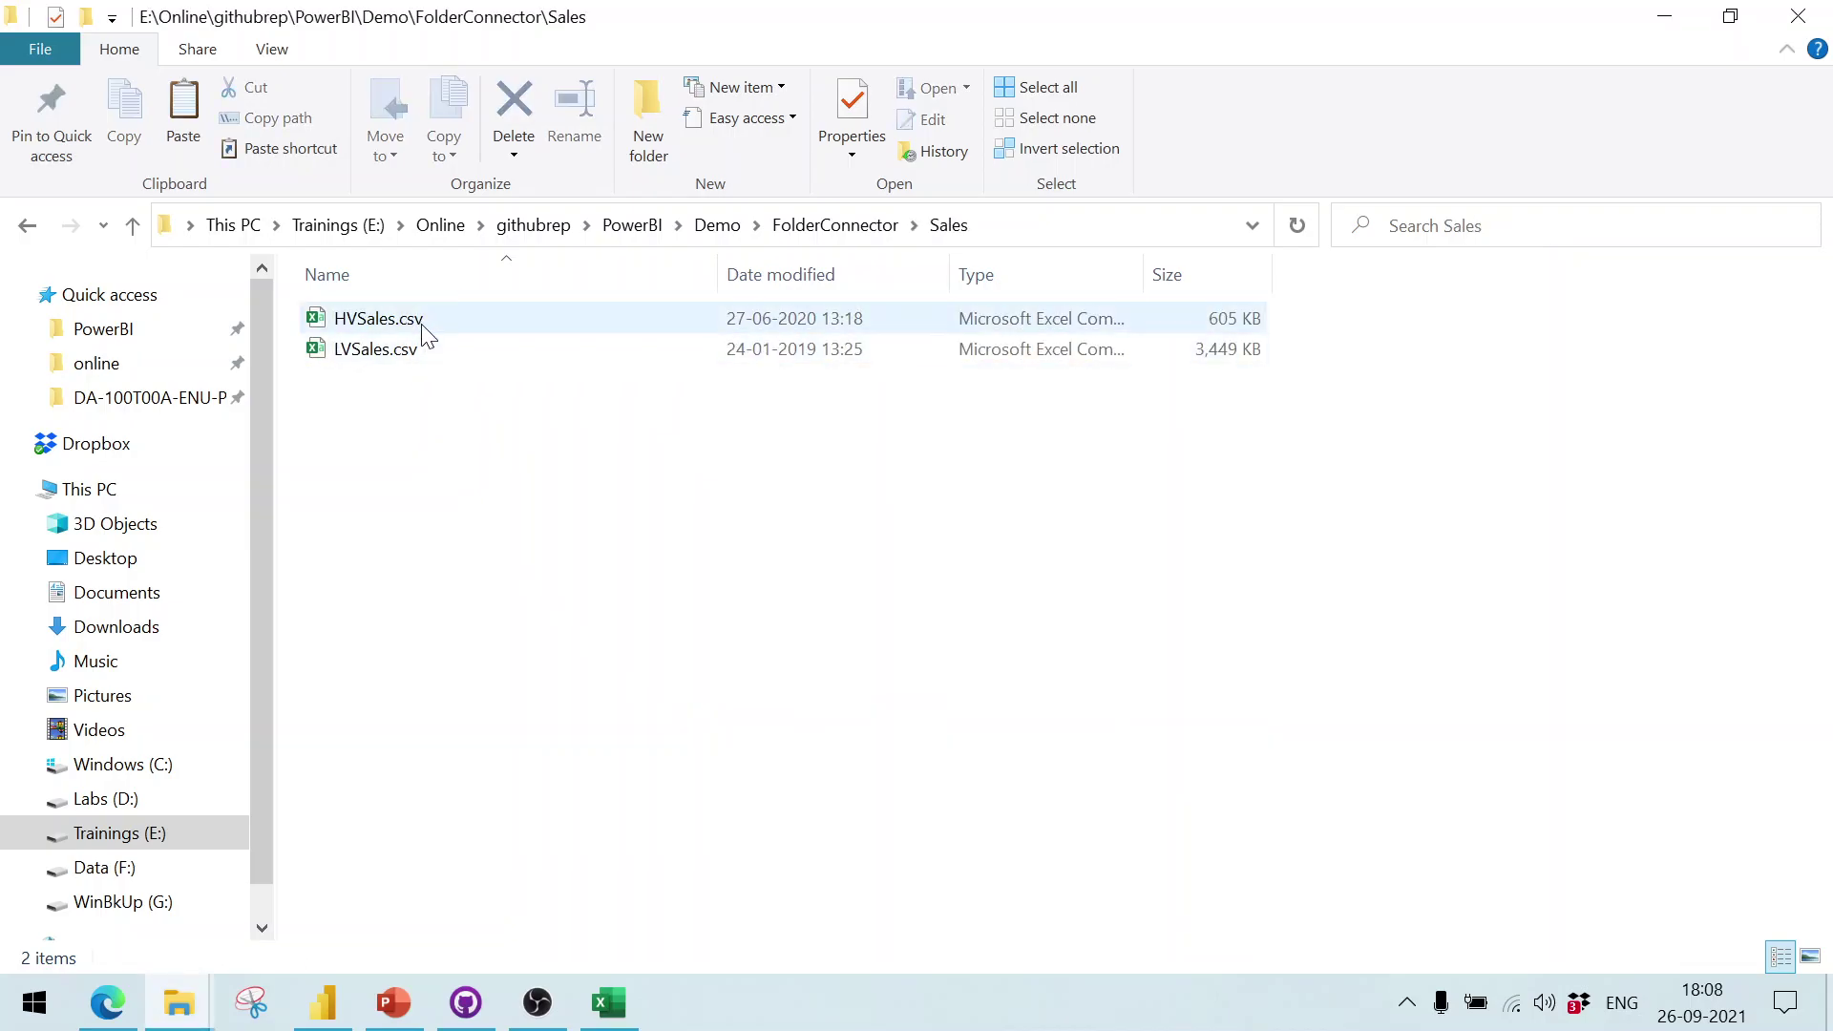
{"action": "left_click", "coordinate": [426, 328]}
{"action": "left_click", "coordinate": [418, 353]}
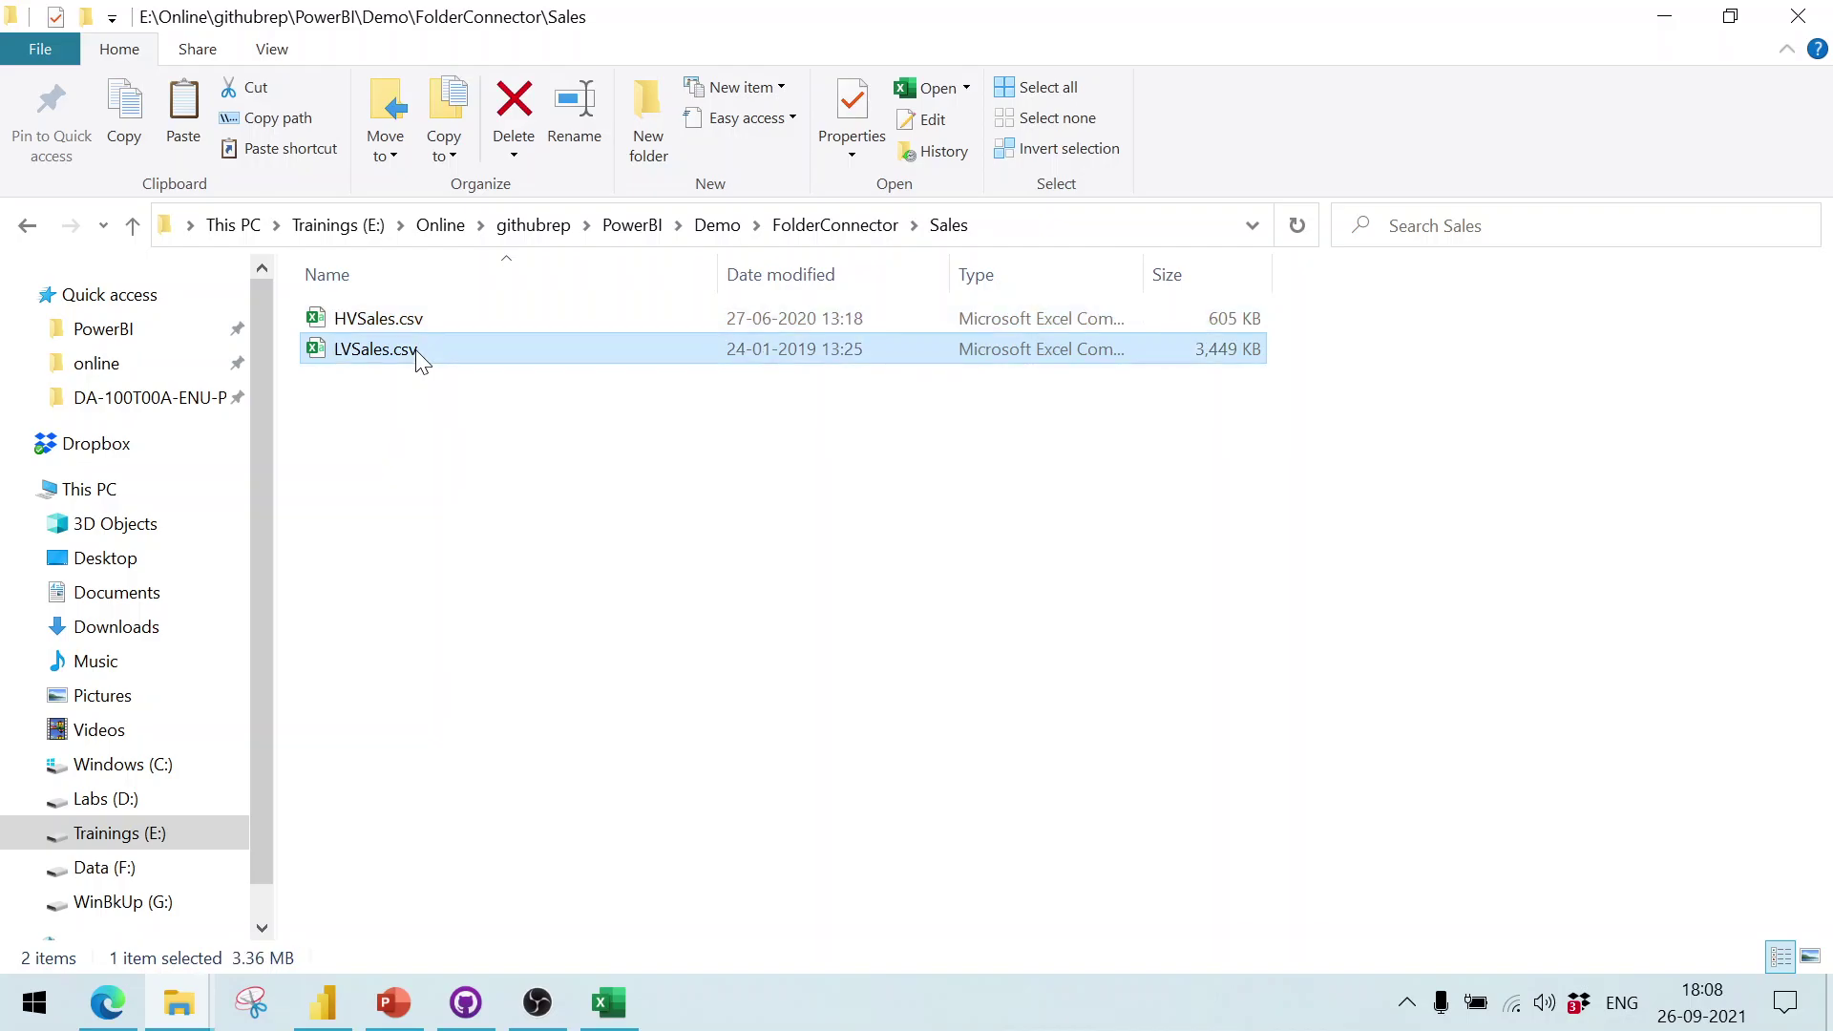
{"action": "left_click", "coordinate": [437, 317]}
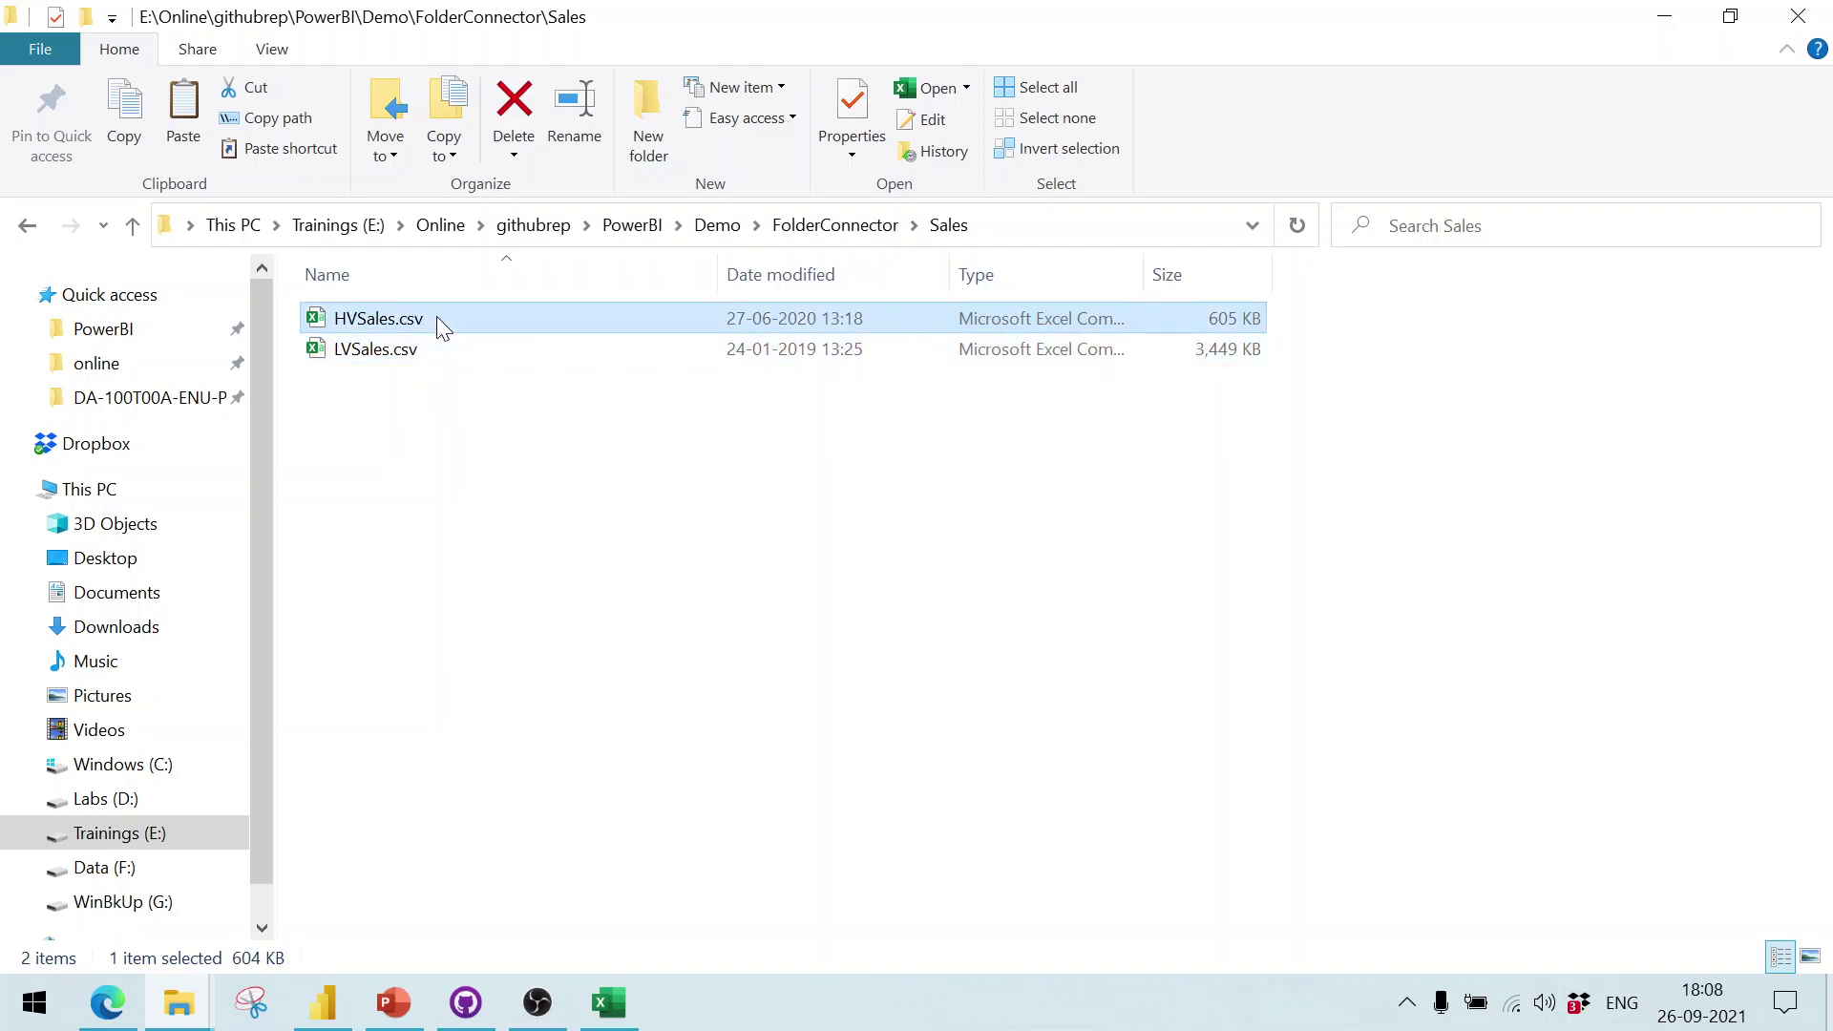
{"action": "right_click", "coordinate": [437, 317]}
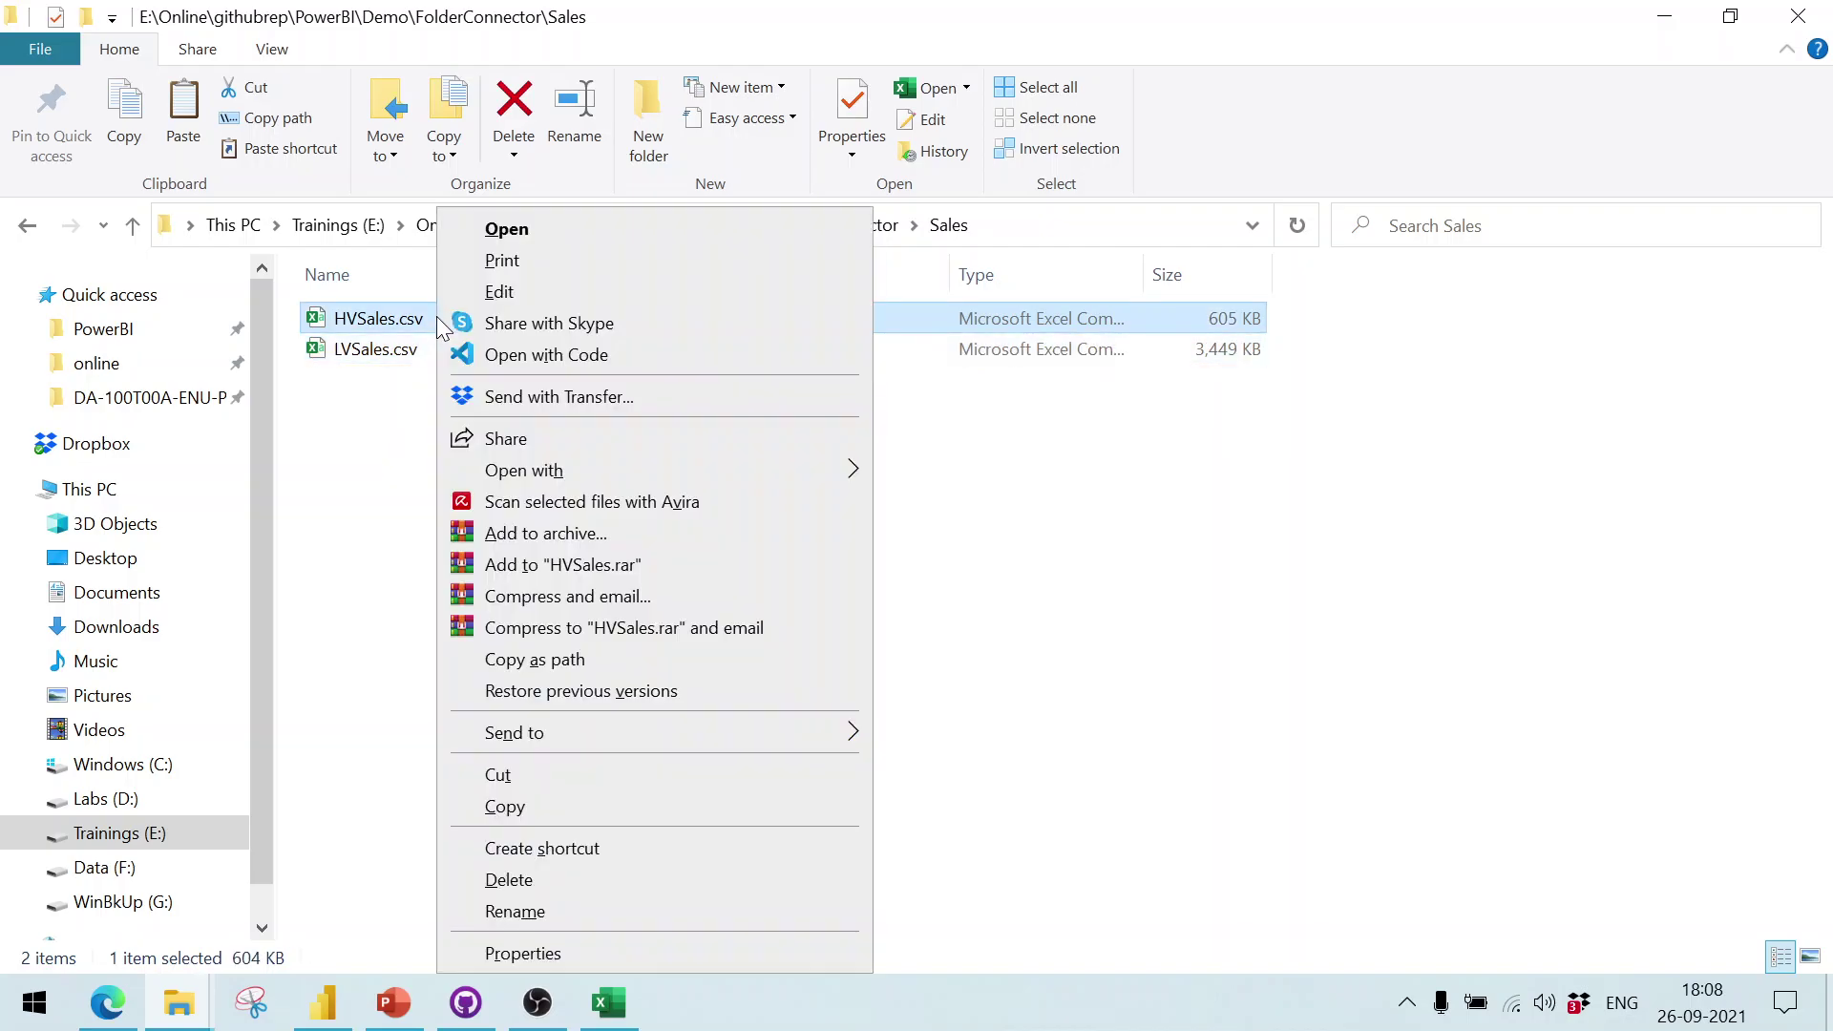
{"action": "left_click", "coordinate": [533, 231]}
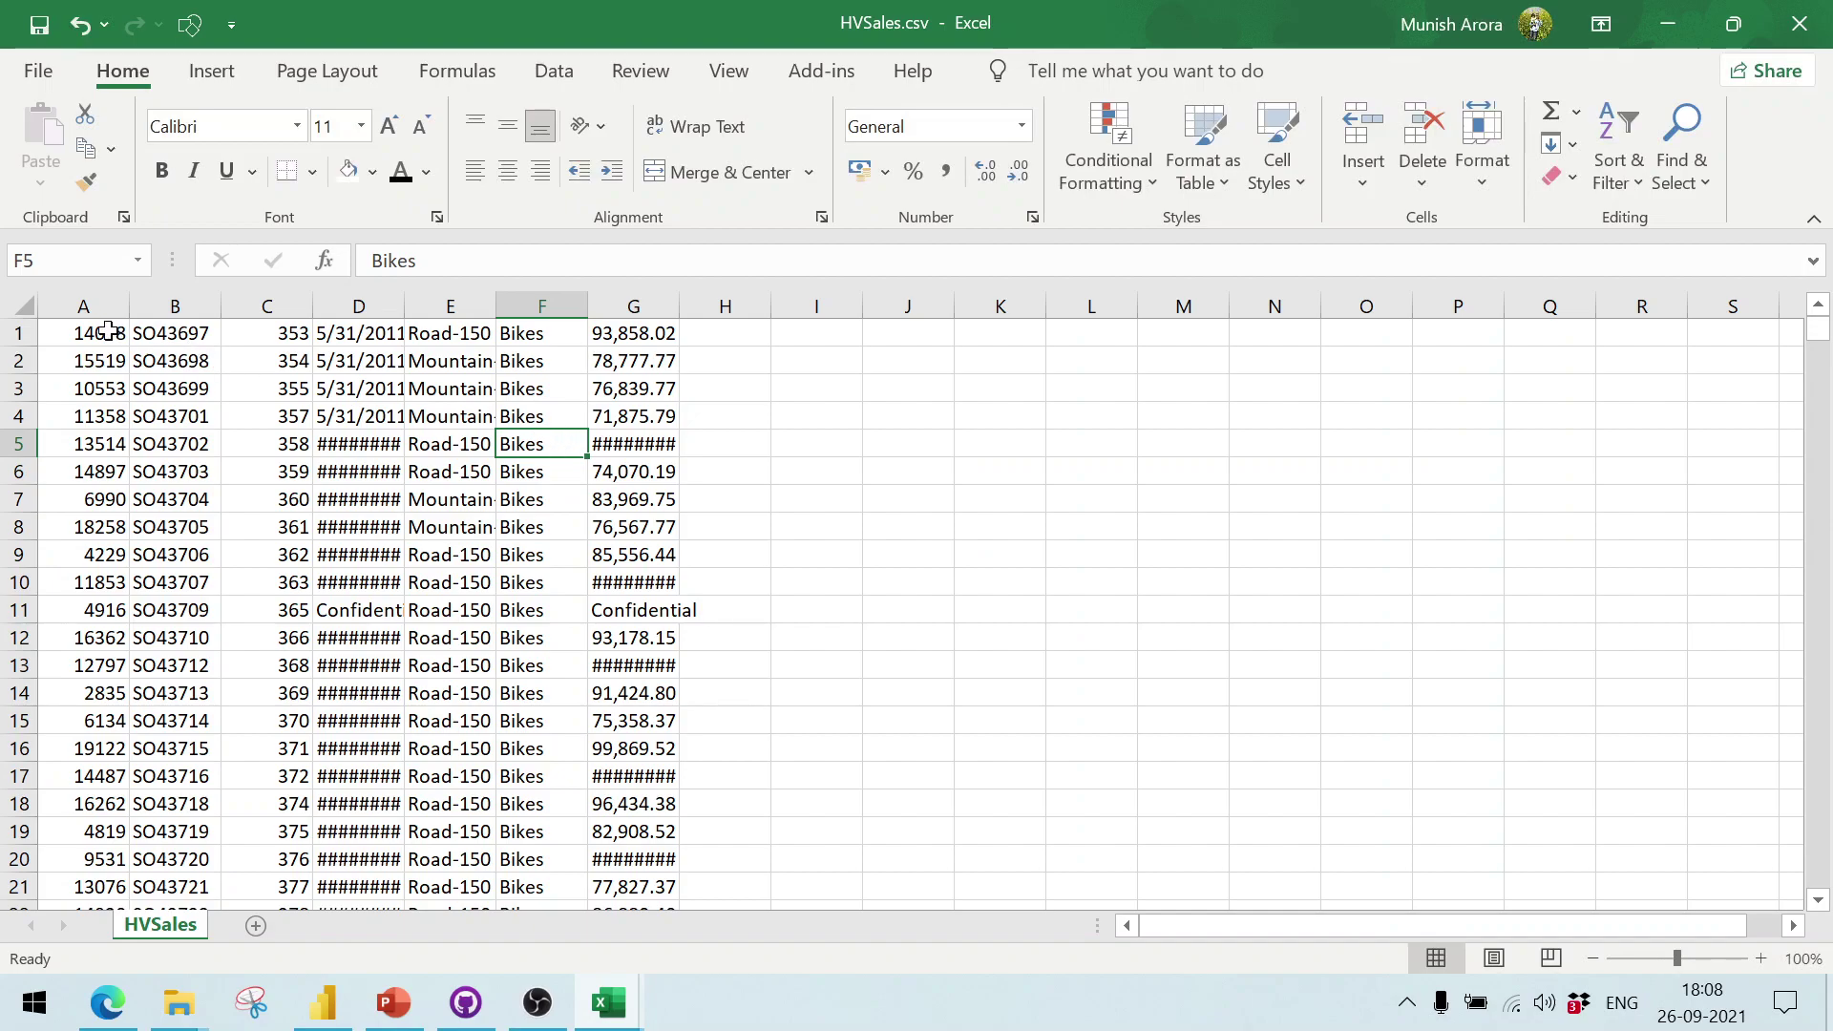
Step: Autofit columns G and D so the amounts and dates show fully, then check the date in D1
{"action": "left_click", "coordinate": [84, 333]}
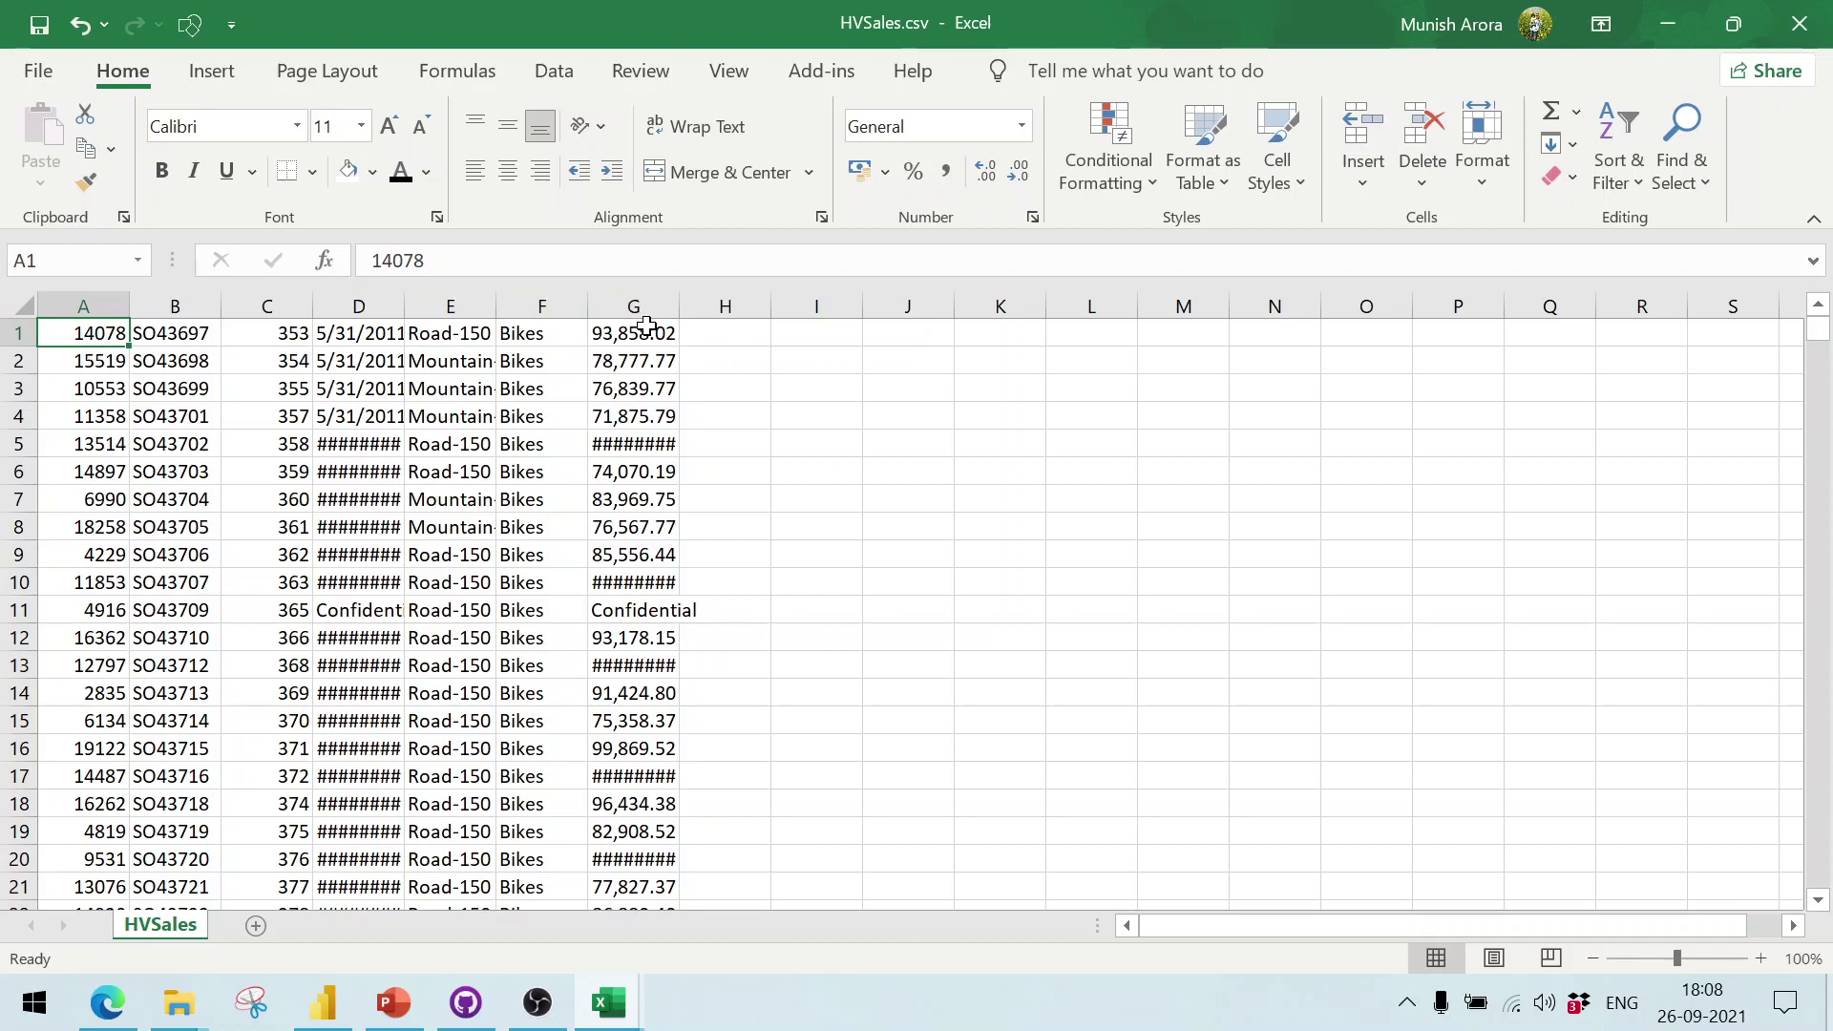
{"action": "double_click", "coordinate": [680, 315]}
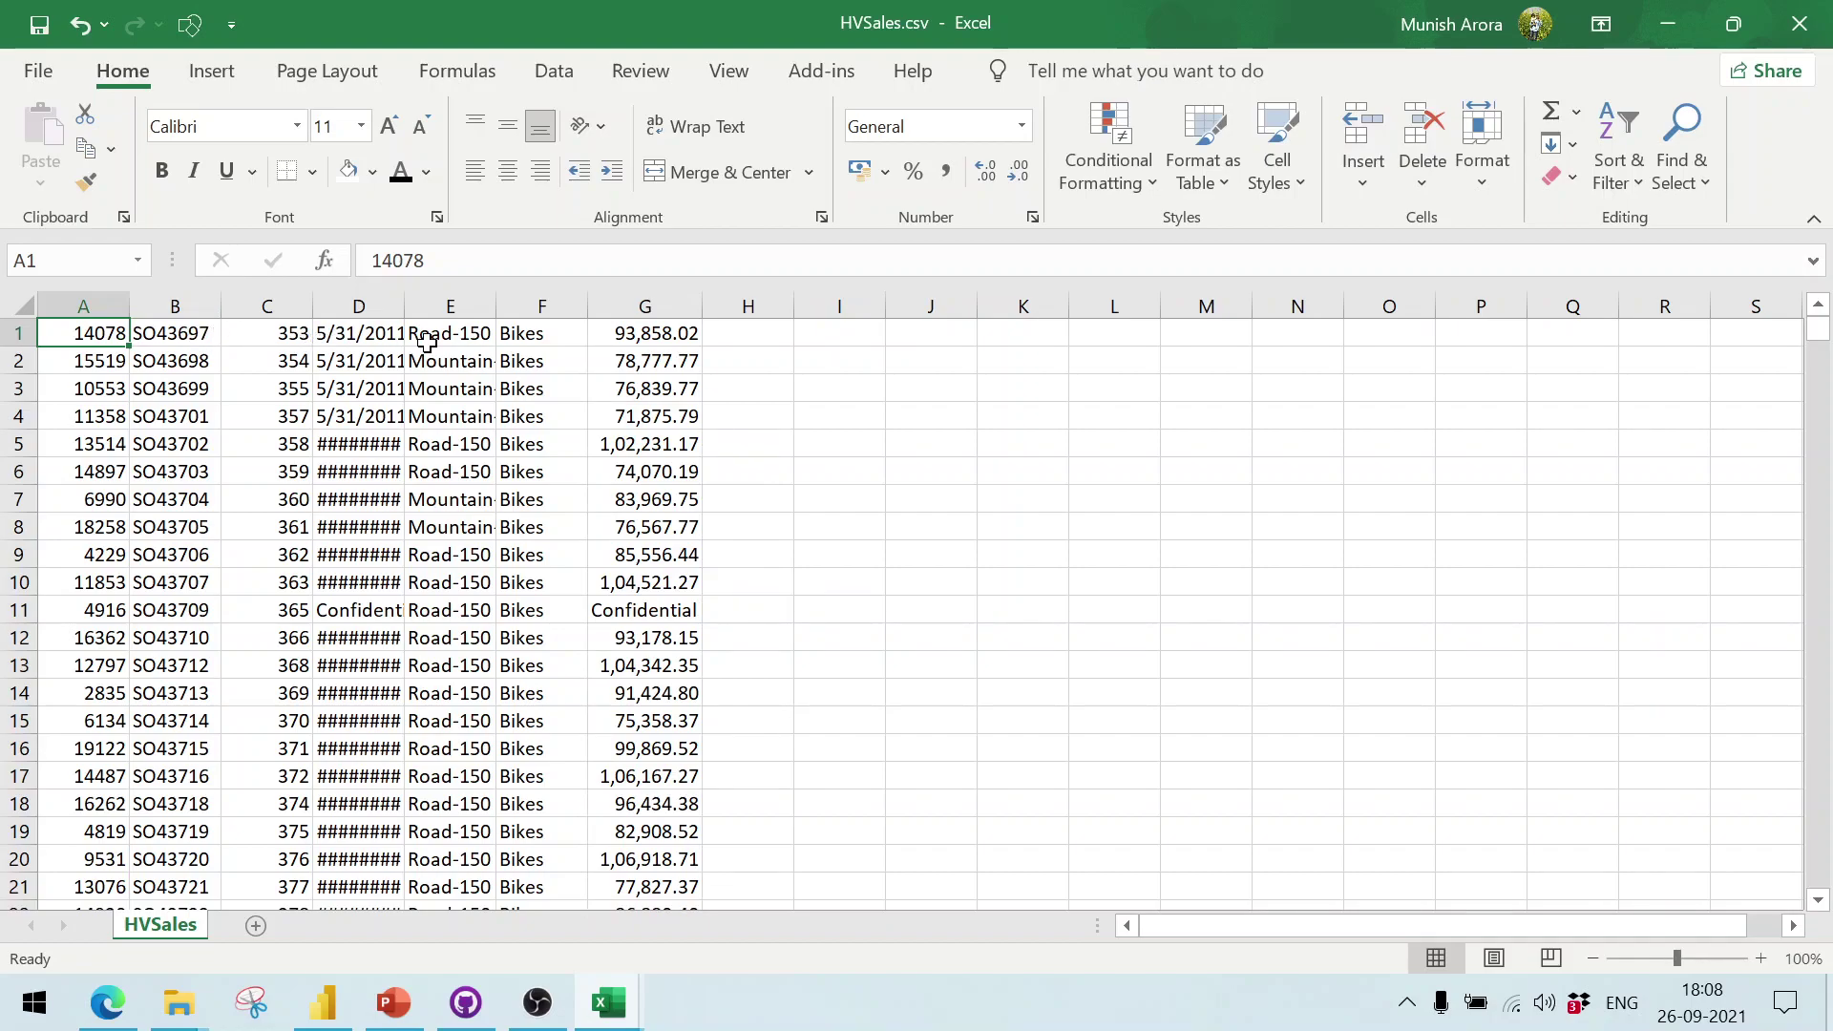
{"action": "left_click_drag", "start_coordinate": [398, 305], "coordinate": [398, 305]}
{"action": "double_click", "coordinate": [398, 304]}
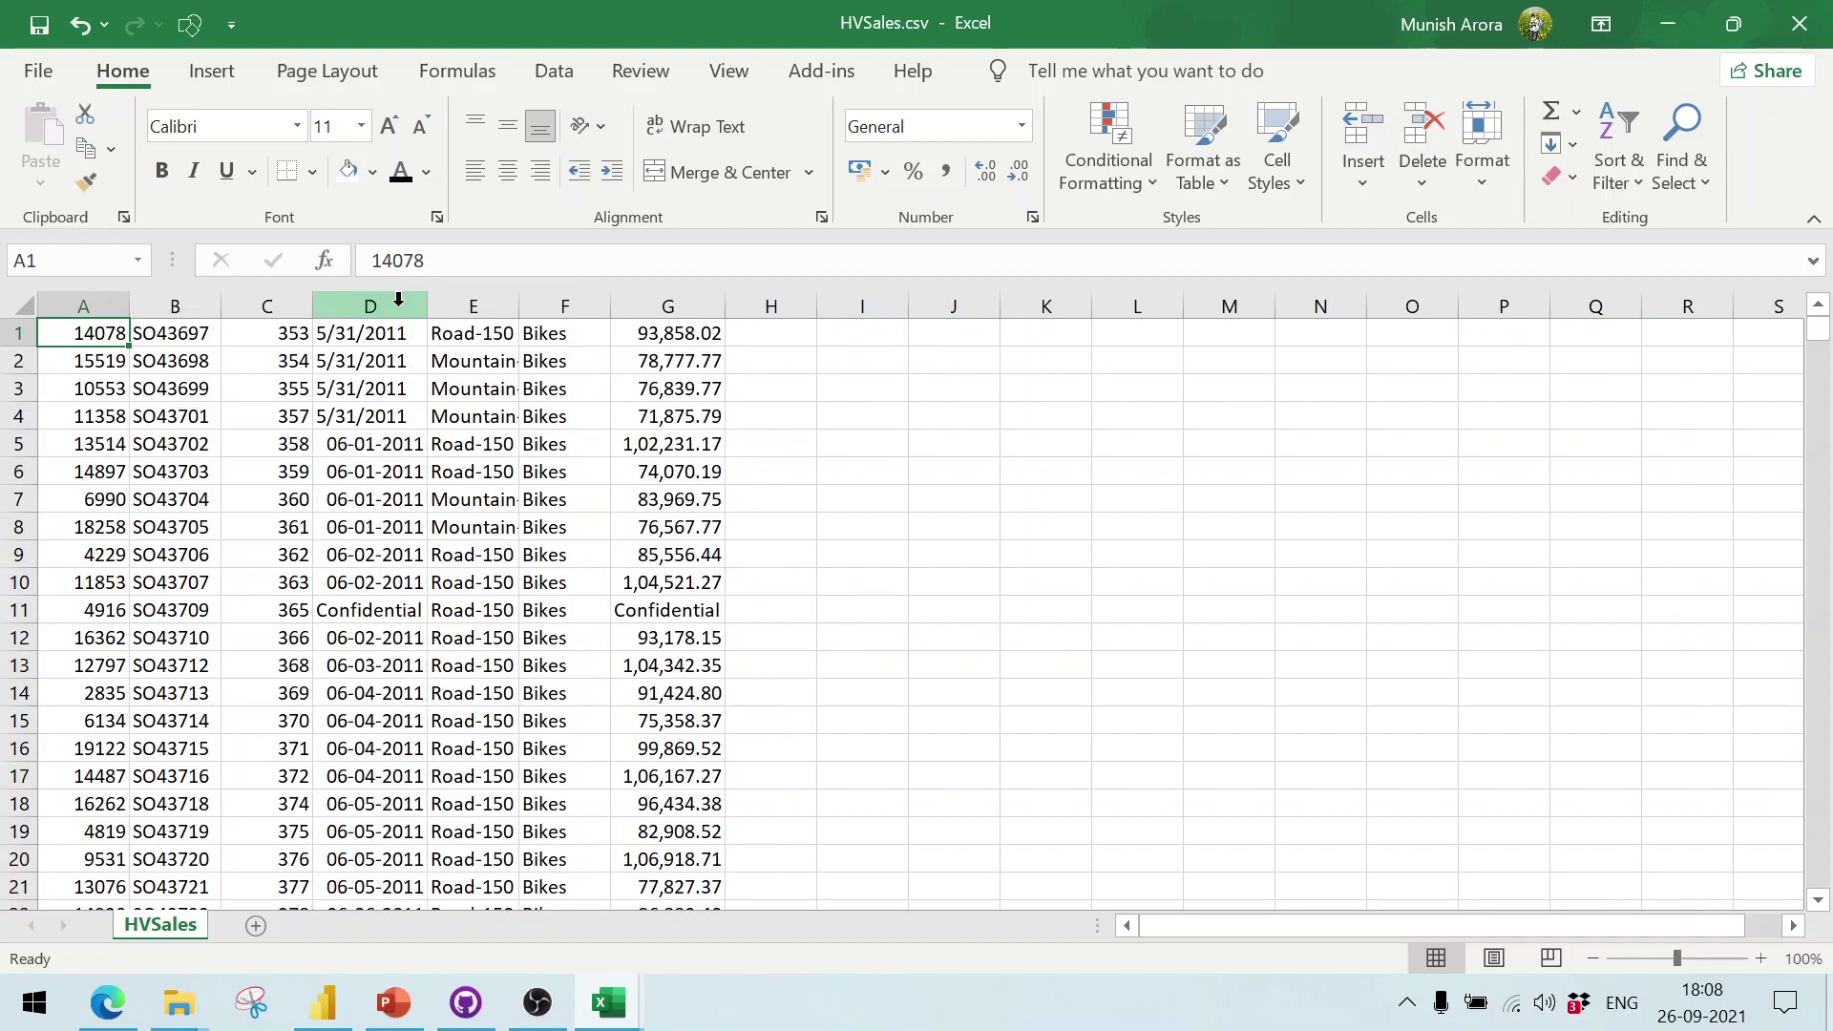
{"action": "left_click", "coordinate": [368, 338]}
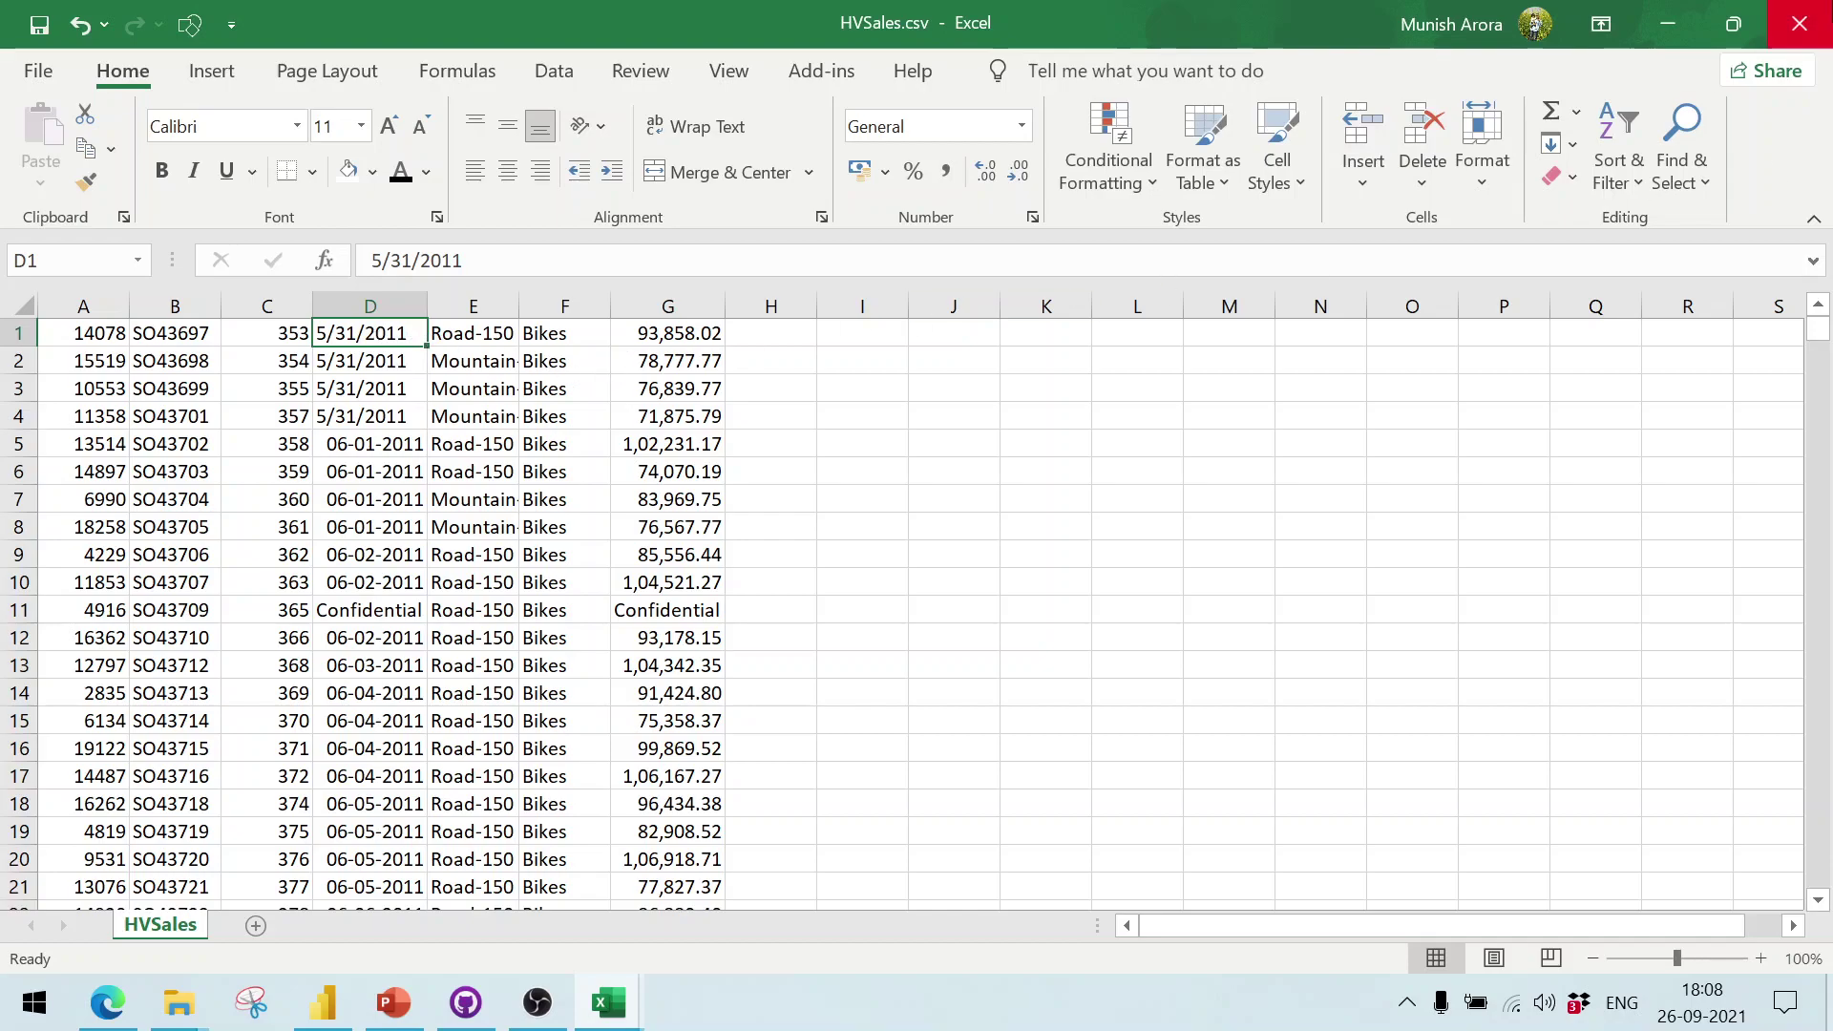
Step: Close HVSales.csv without saving and return to File Explorer
{"action": "left_click", "coordinate": [1799, 24]}
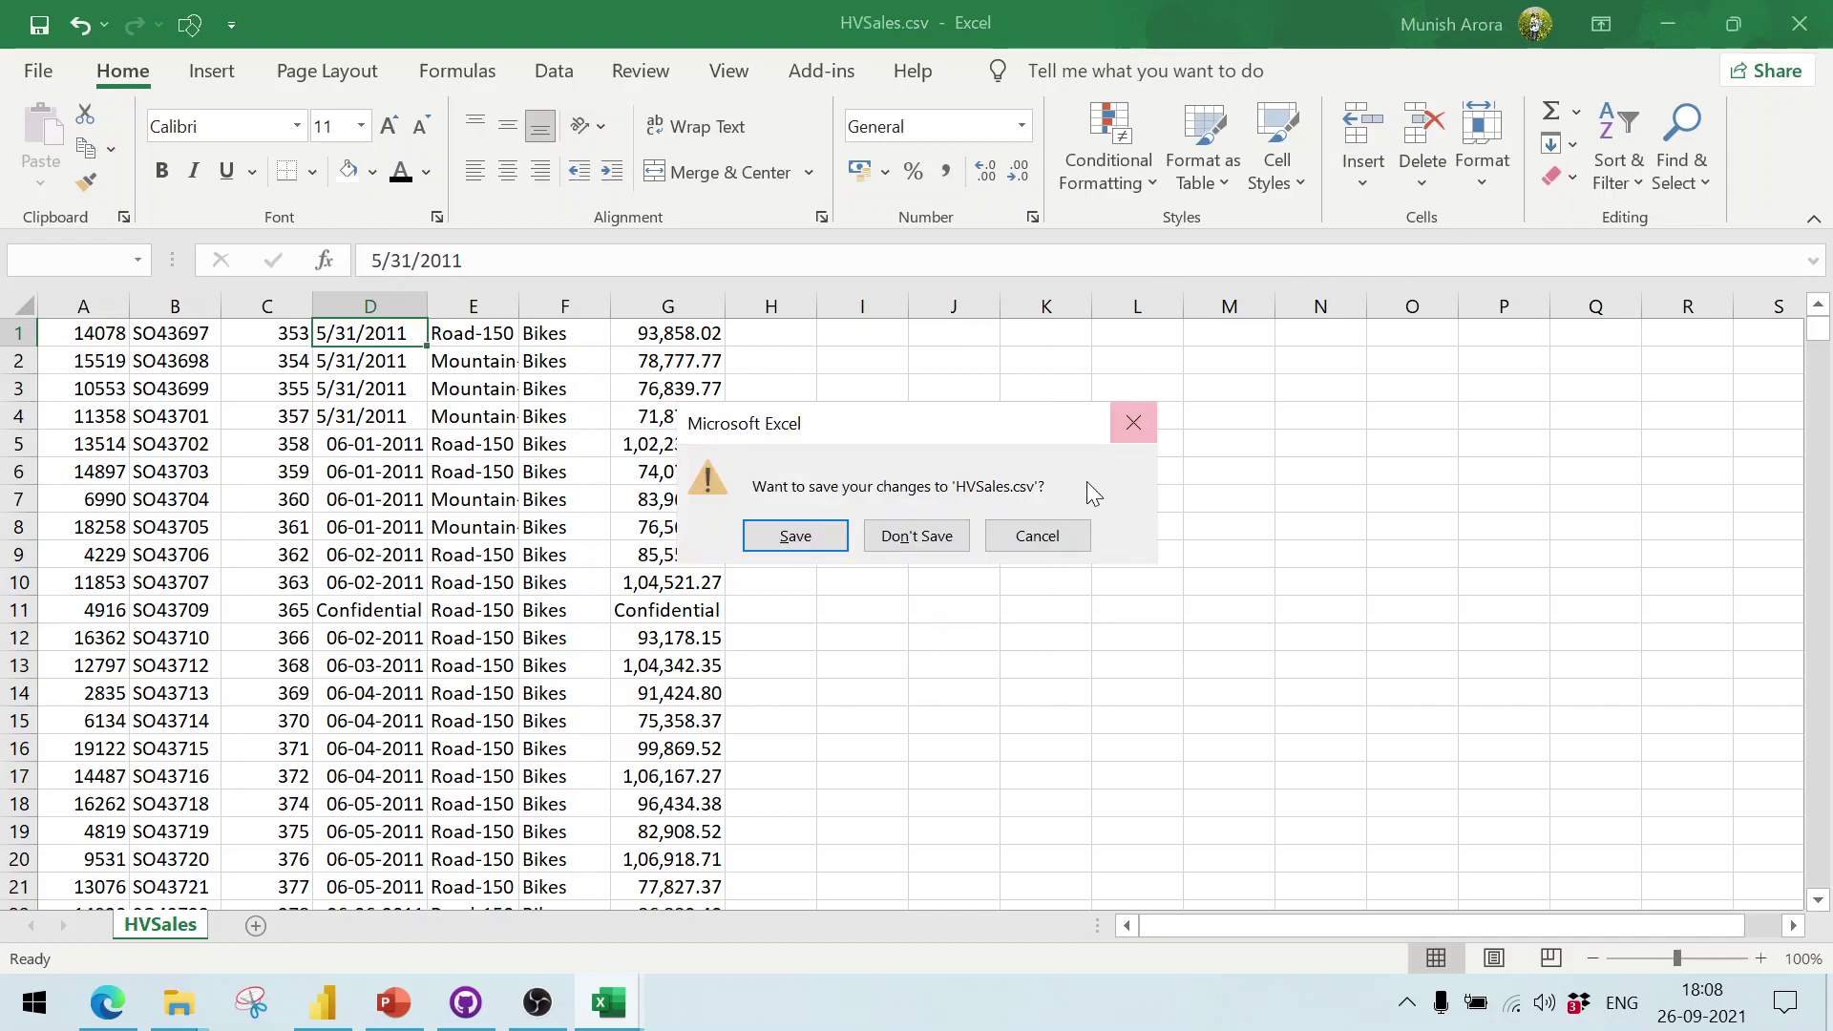
{"action": "left_click", "coordinate": [917, 536]}
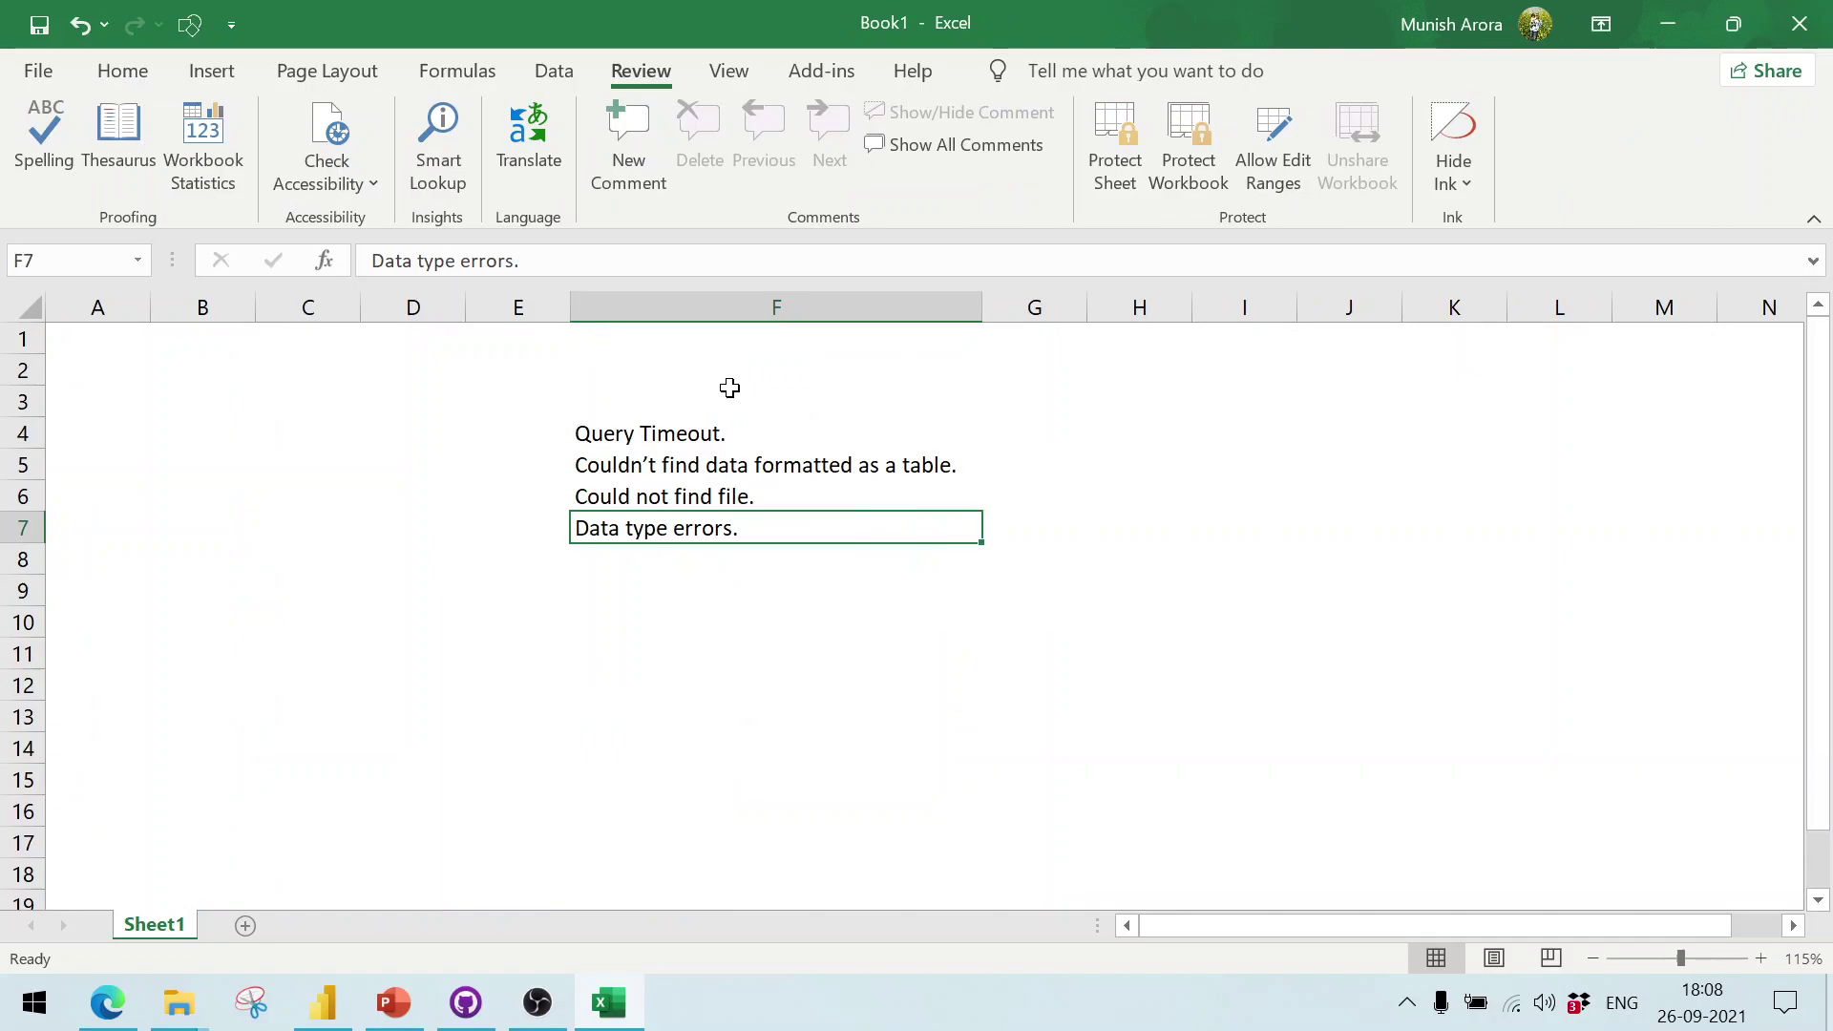
{"action": "key", "text": "alt+Tab"}
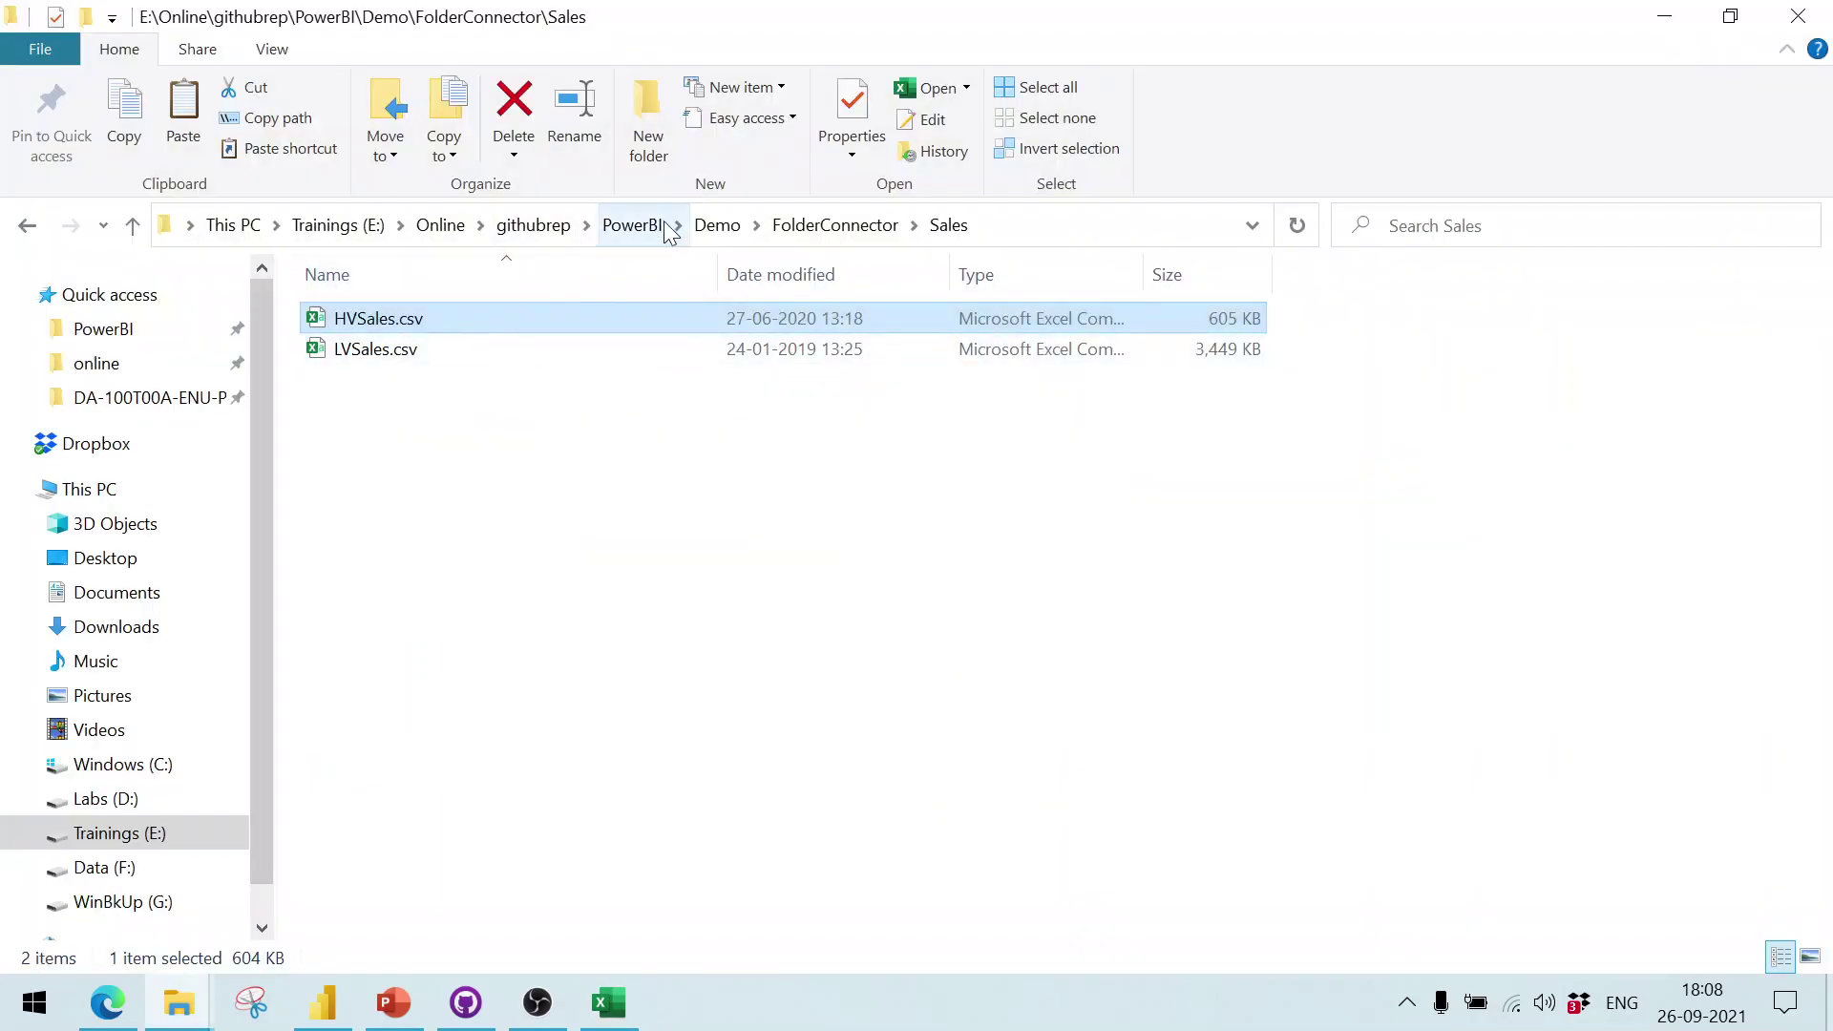
Step: Go up to the FolderConnector folder and copy its full path from the address bar
{"action": "left_click", "coordinate": [855, 235]}
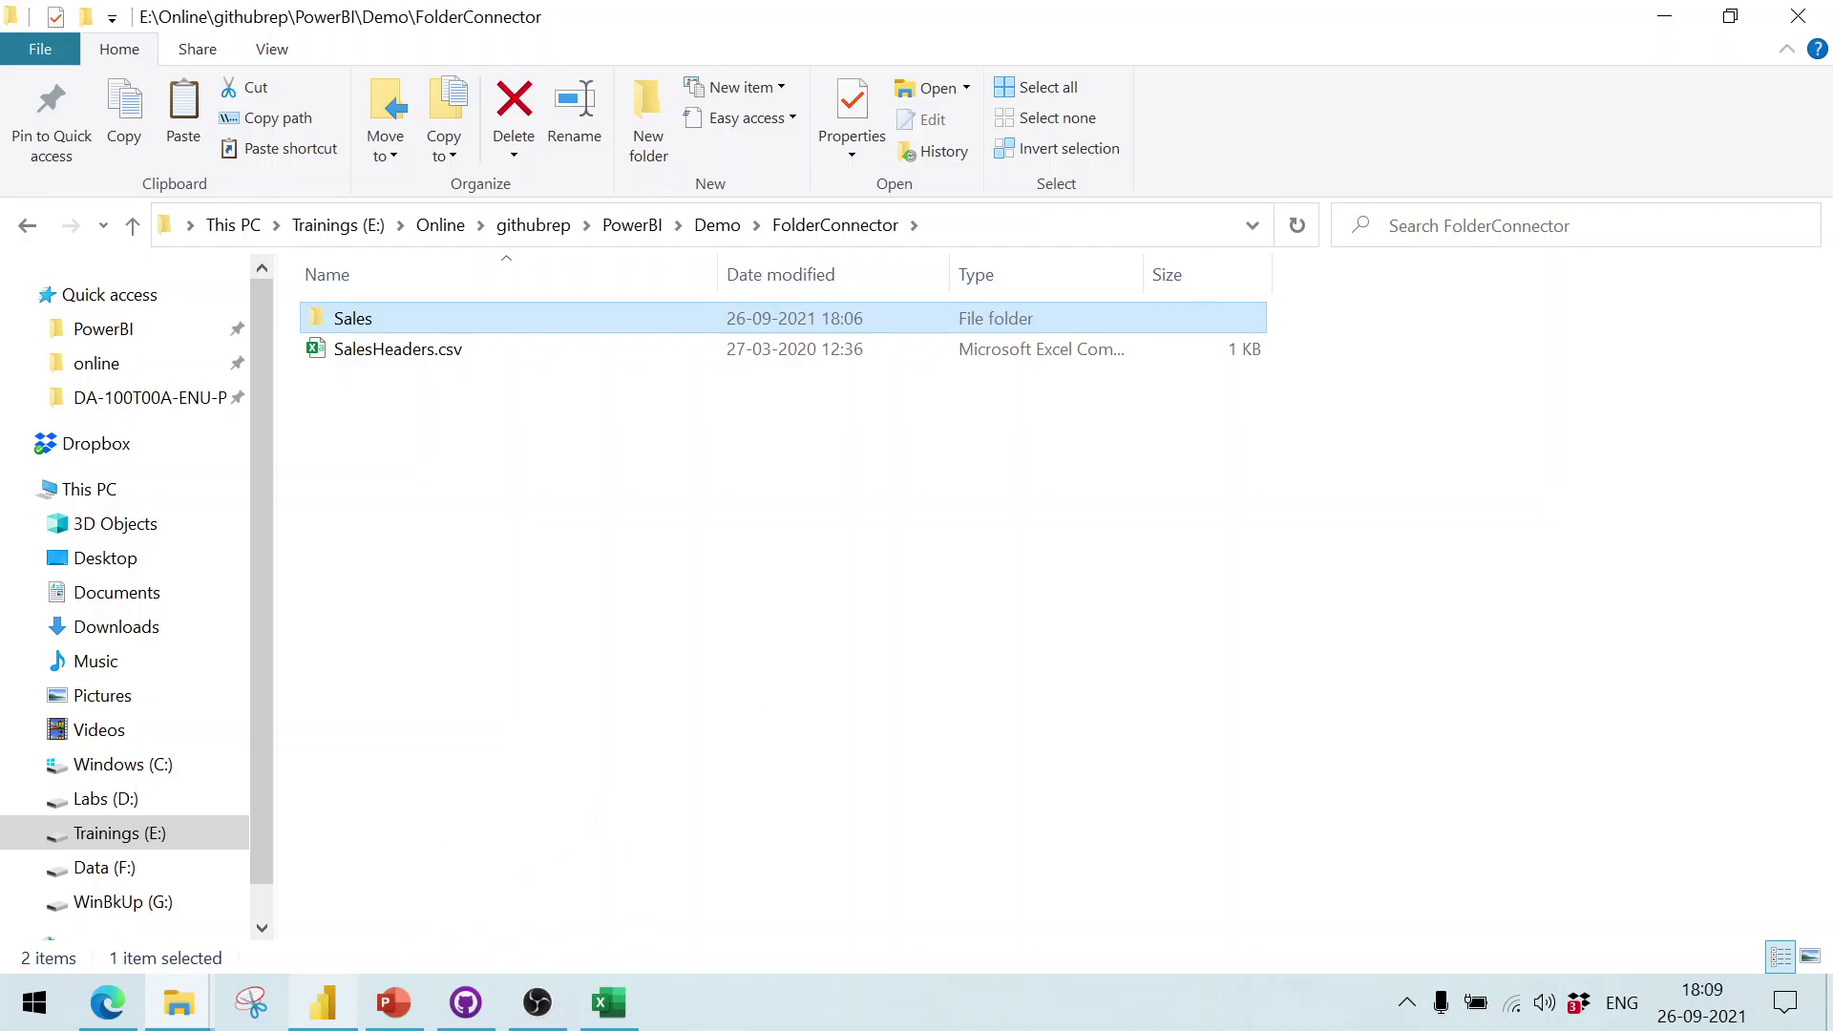
{"action": "left_click", "coordinate": [1123, 240]}
{"action": "key", "text": "ctrl+c"}
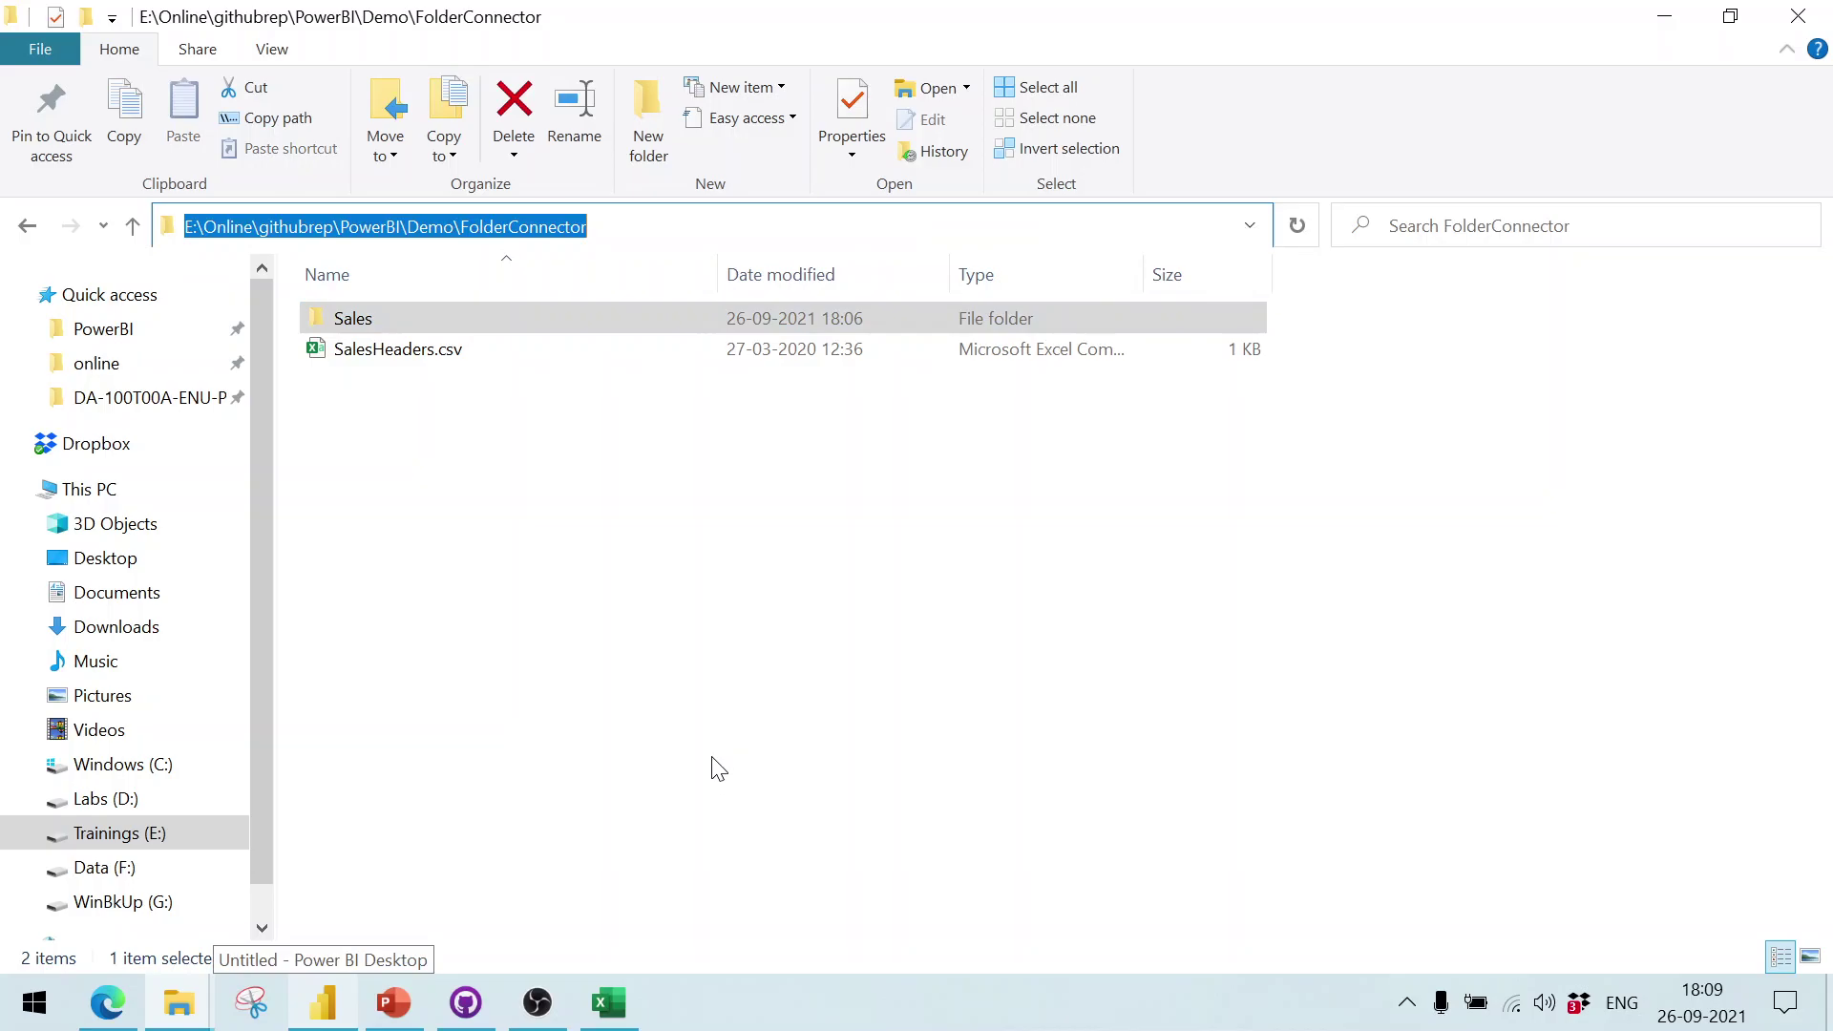
{"action": "key", "text": "Escape"}
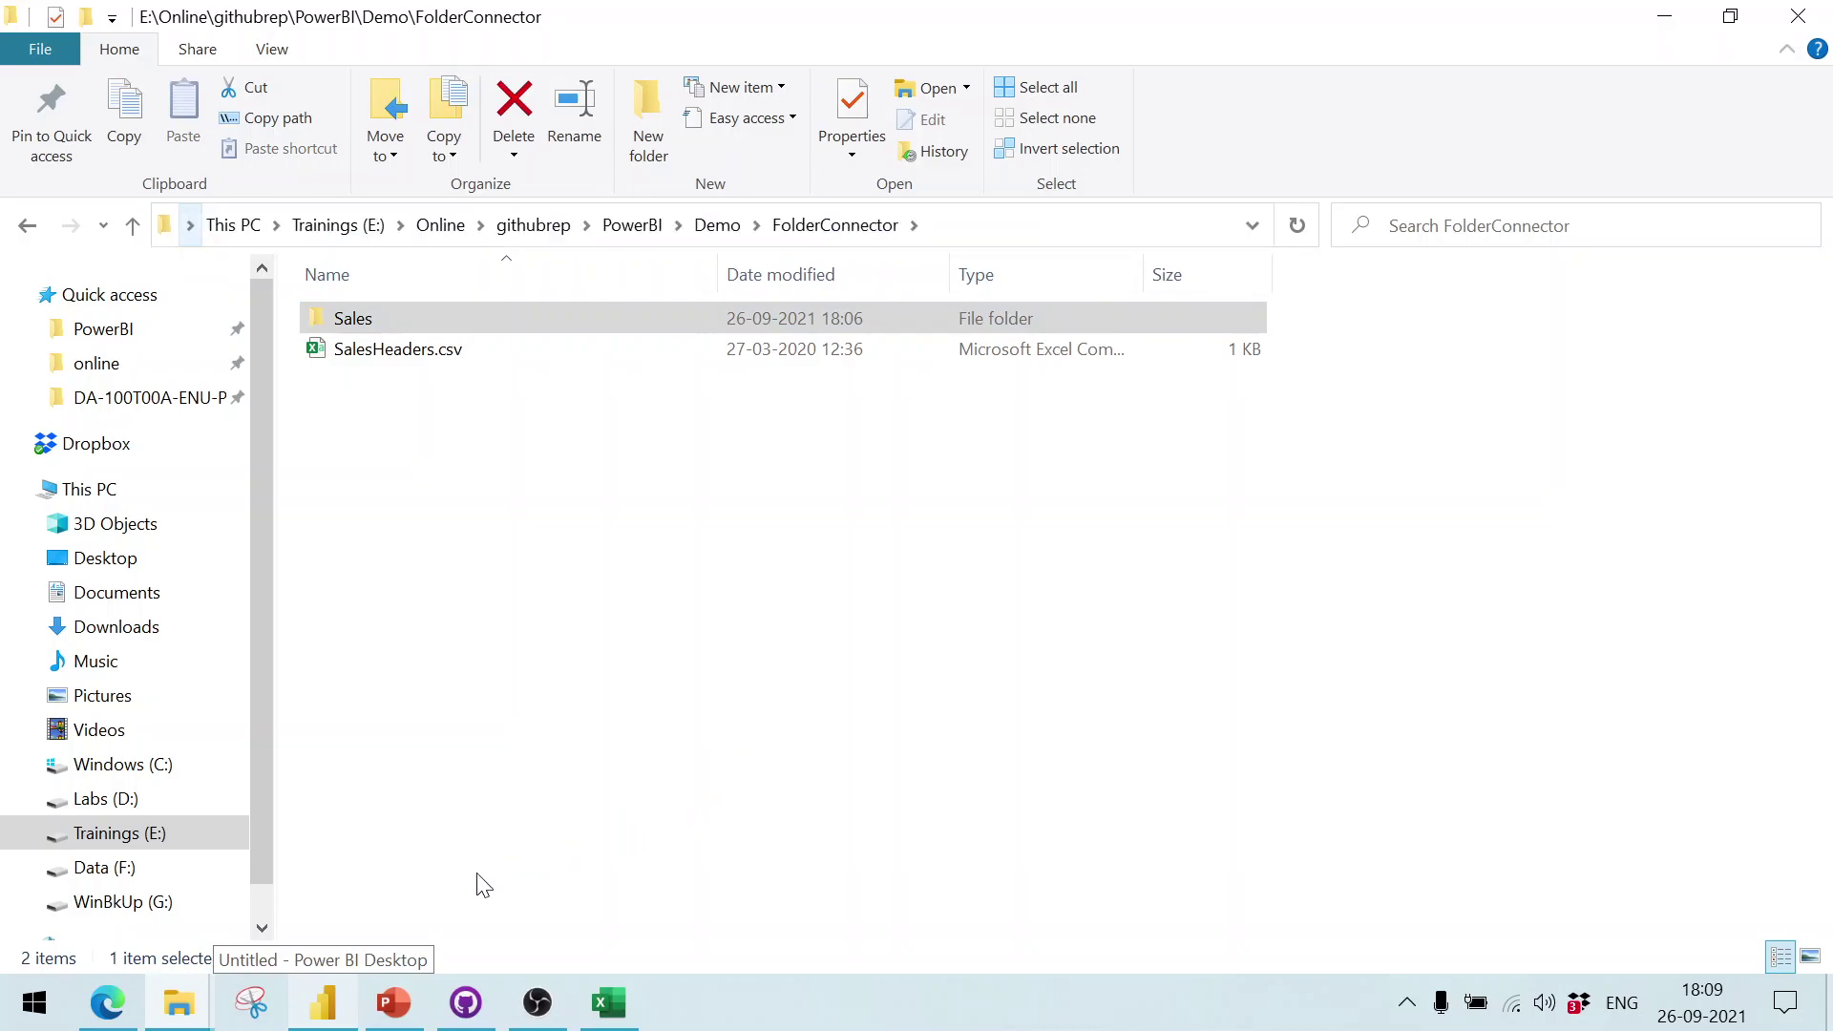
{"action": "left_click", "coordinate": [323, 1003]}
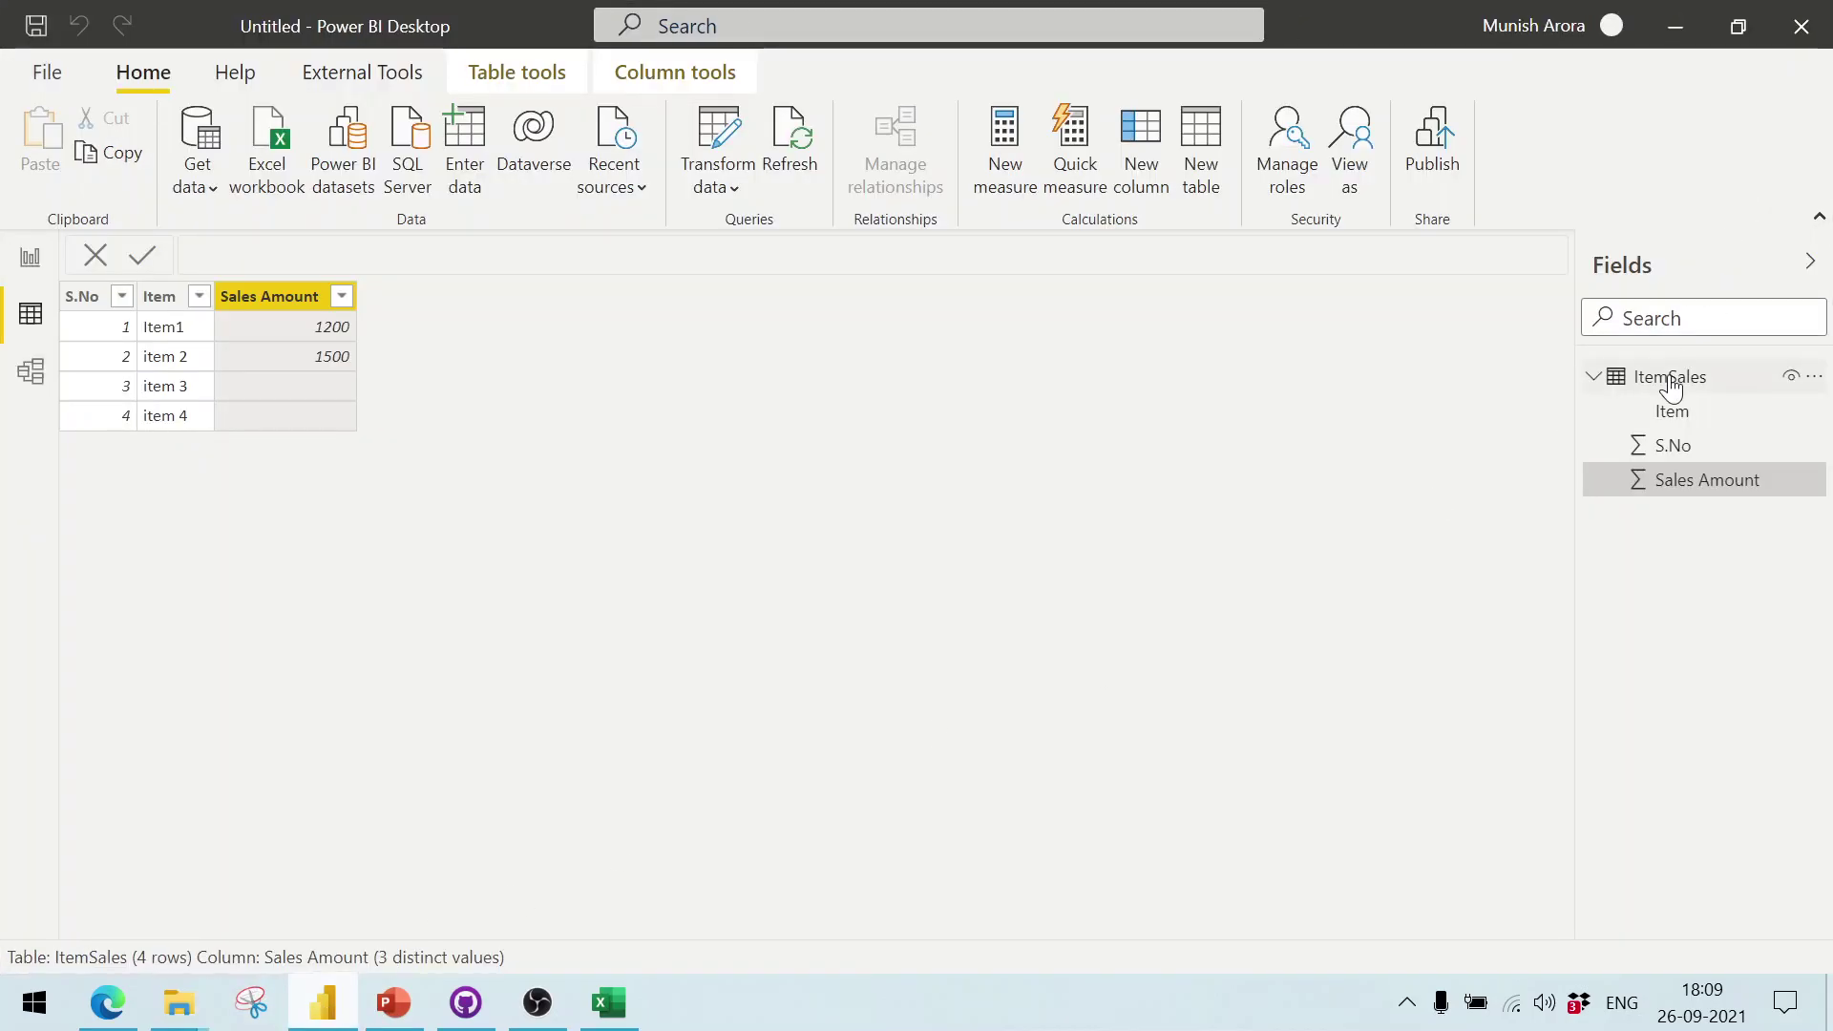
Step: Delete the ItemSales table from the model and confirm the deletion
{"action": "left_click", "coordinate": [1670, 382]}
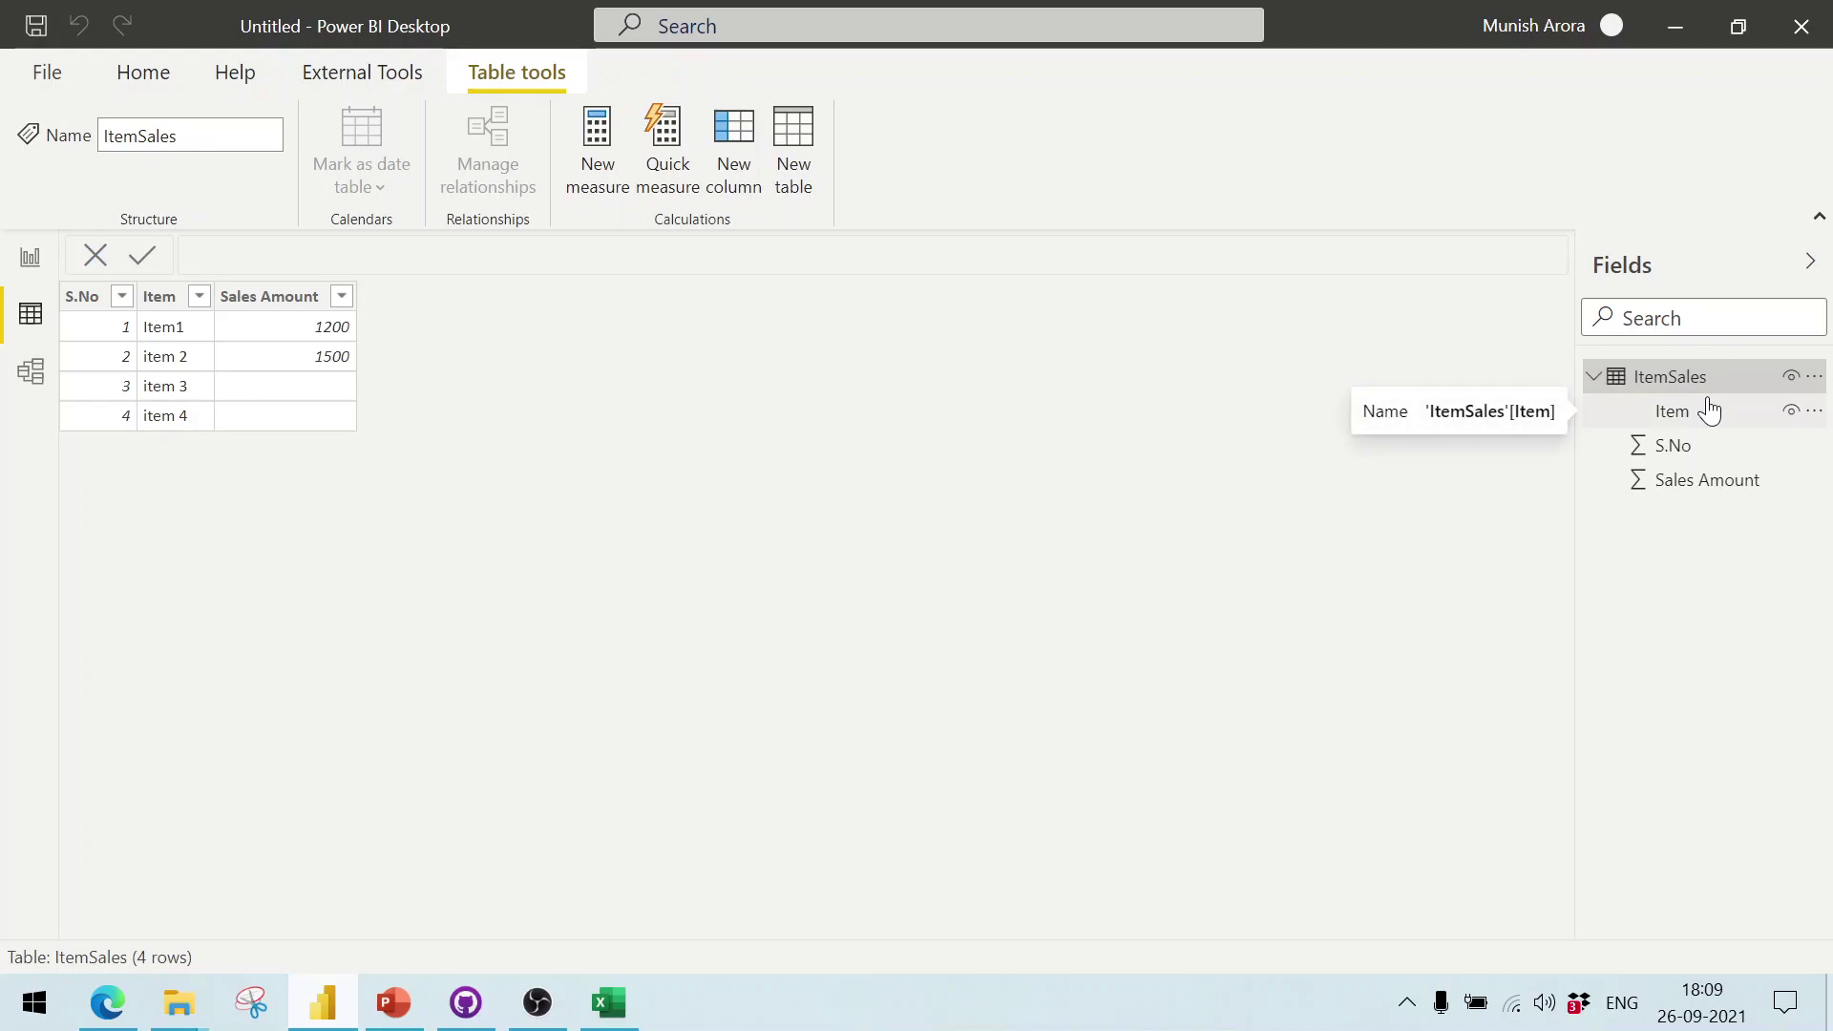
{"action": "right_click", "coordinate": [1670, 380]}
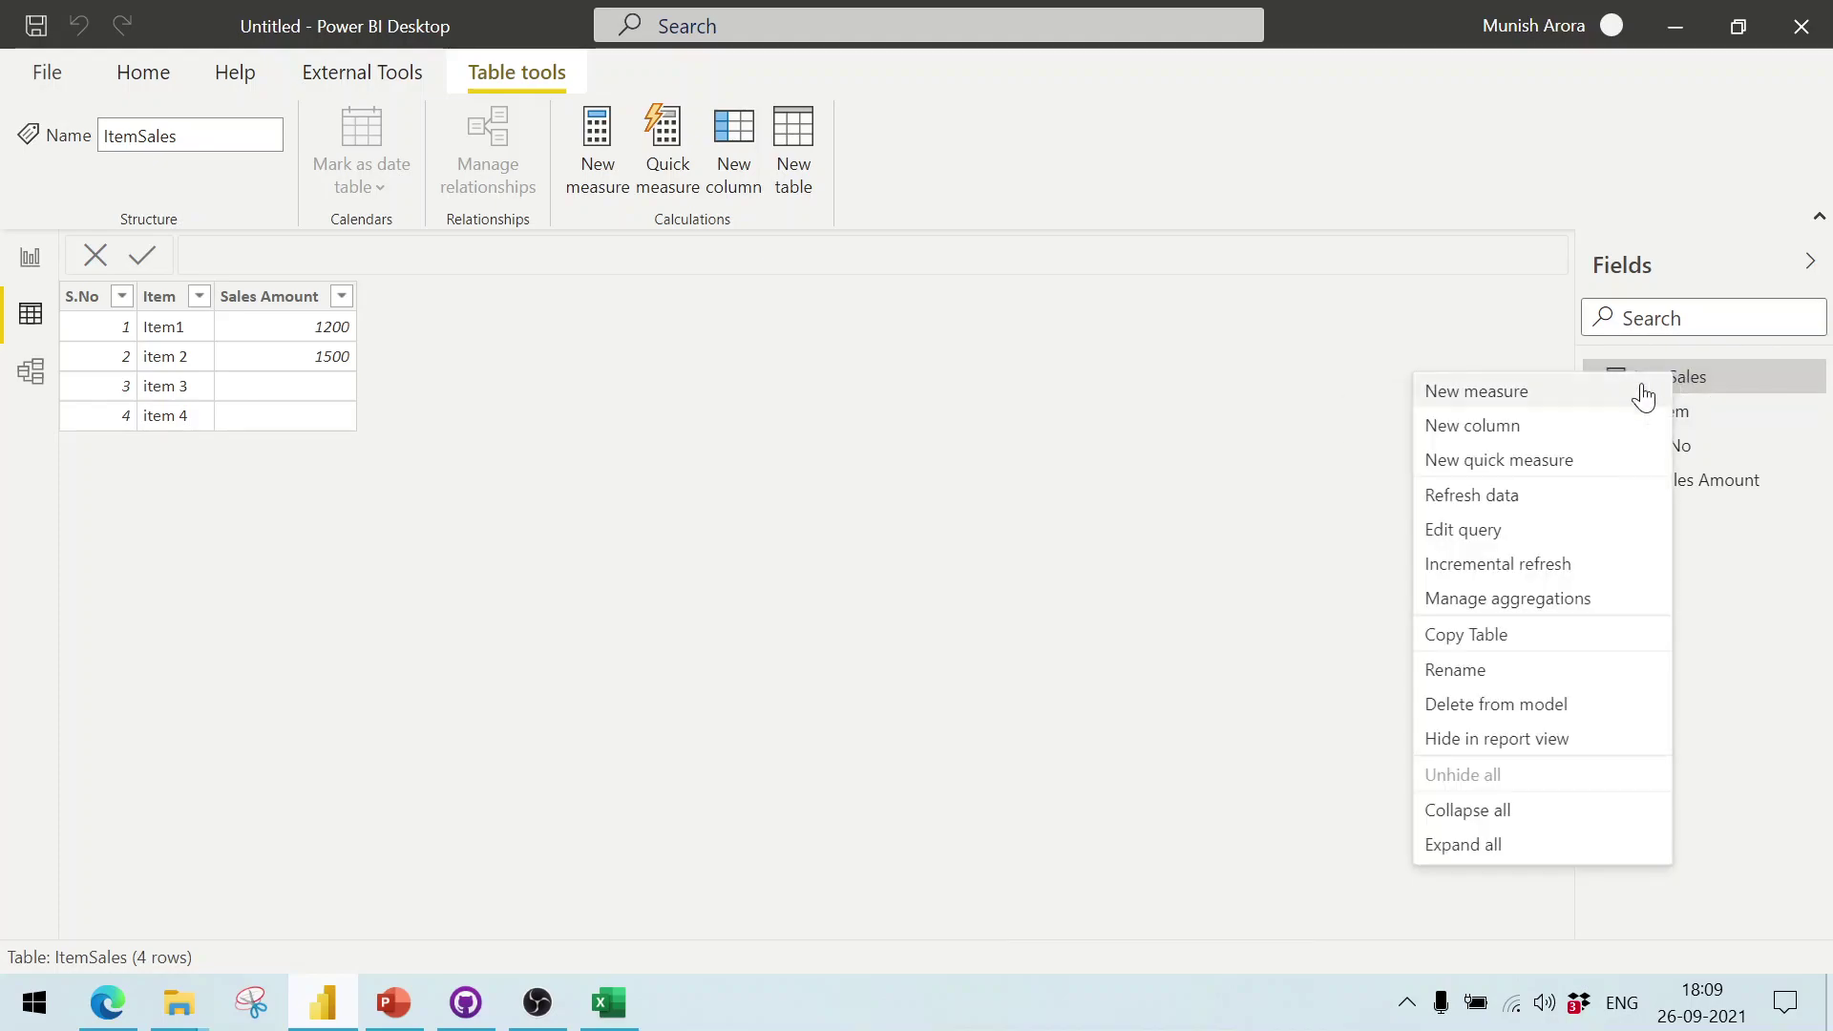
{"action": "left_click", "coordinate": [1498, 704]}
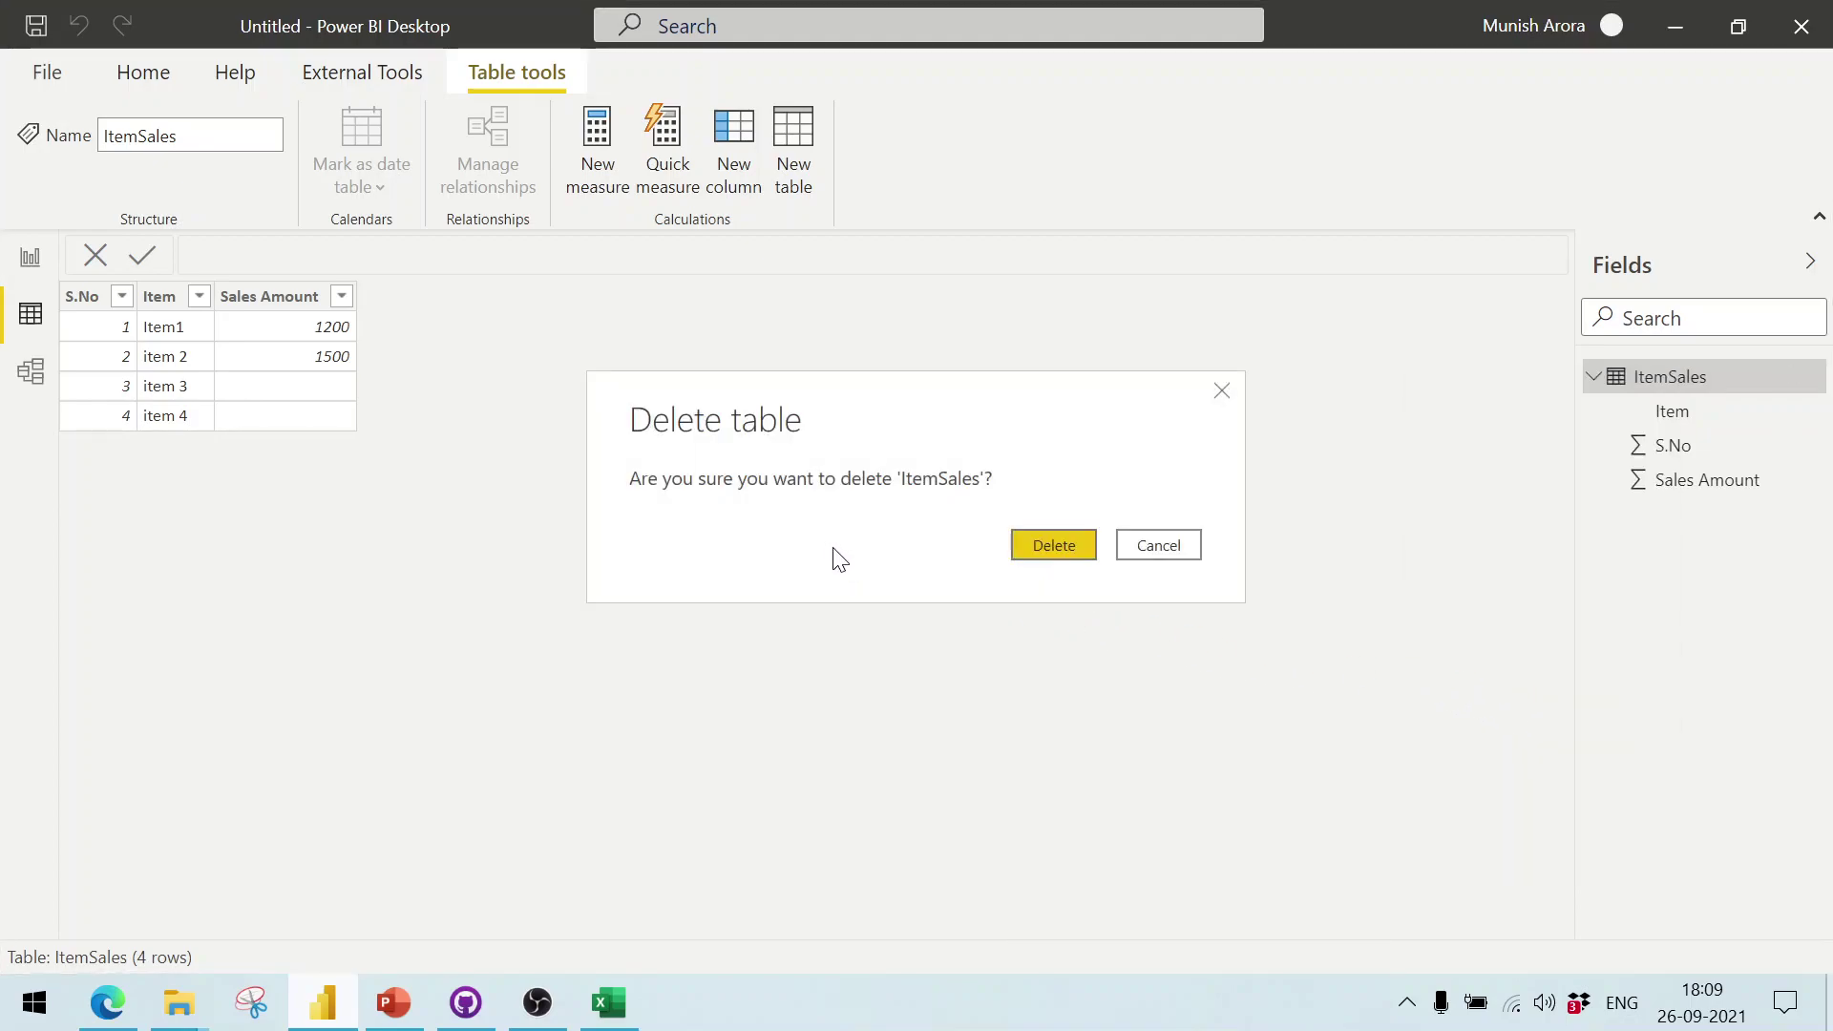
{"action": "left_click", "coordinate": [1029, 538]}
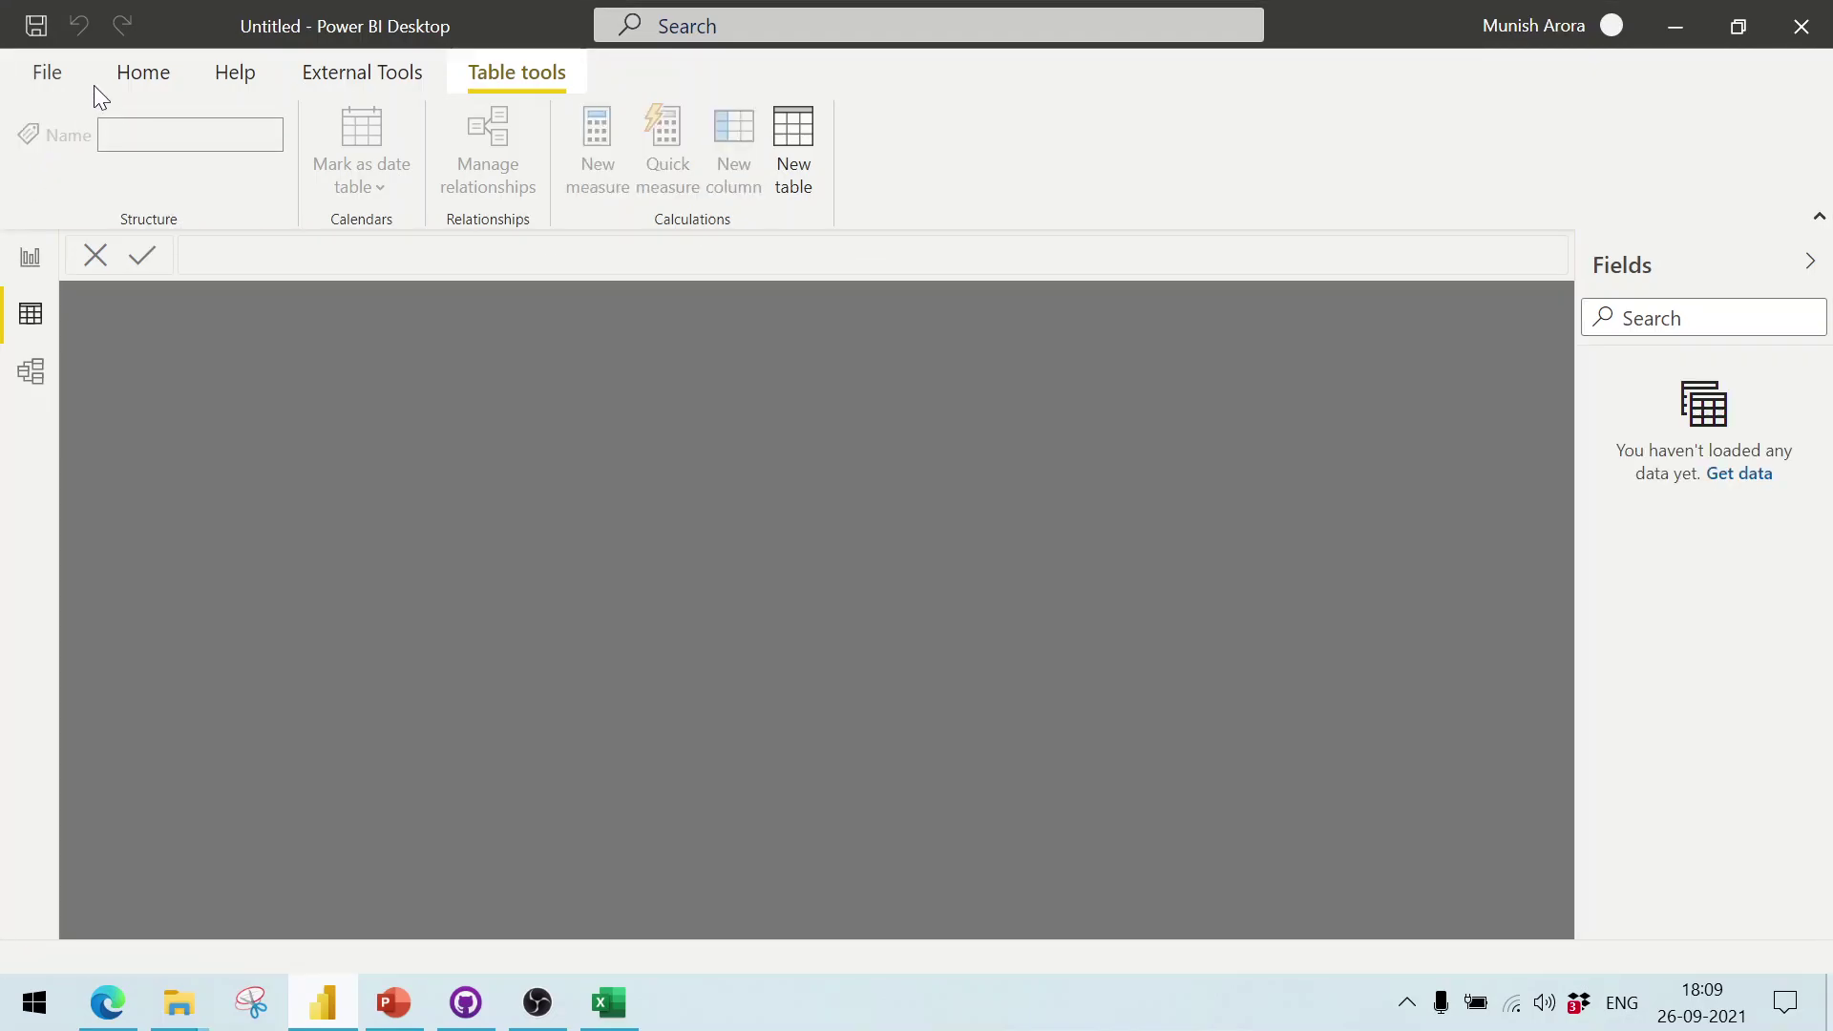
{"action": "left_click", "coordinate": [152, 76]}
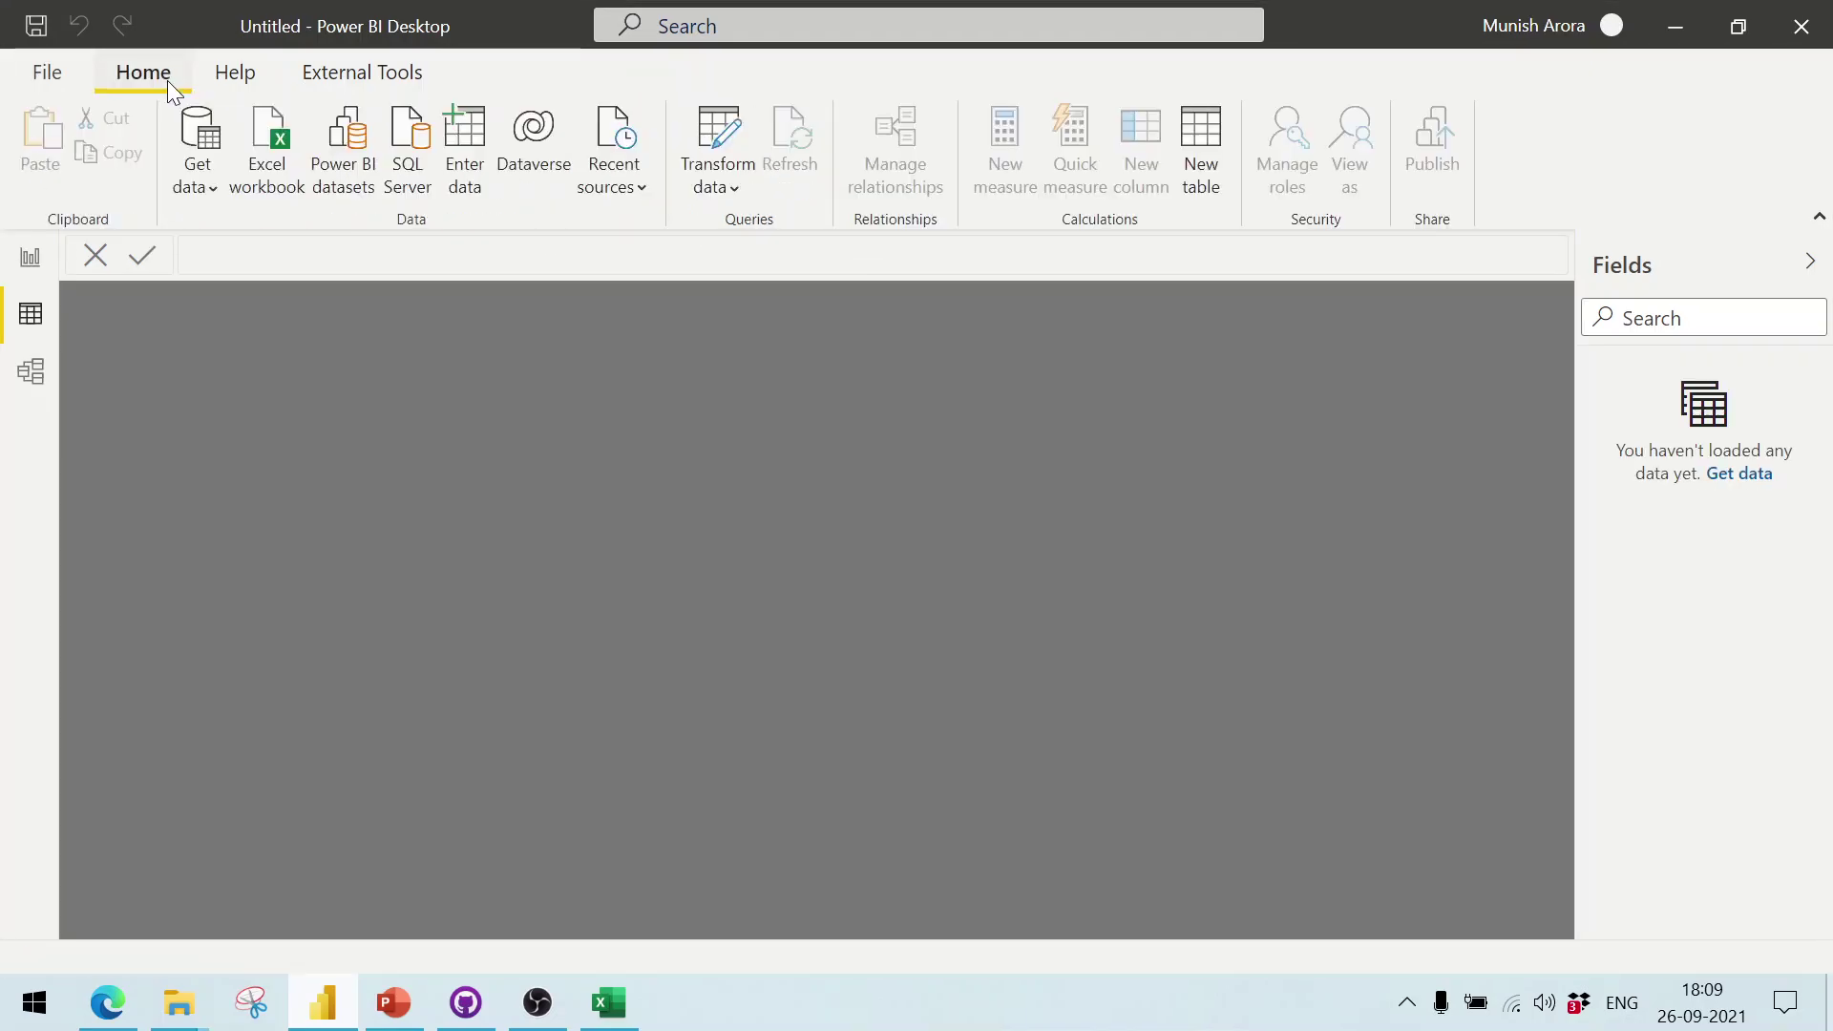
{"action": "left_click", "coordinate": [39, 71]}
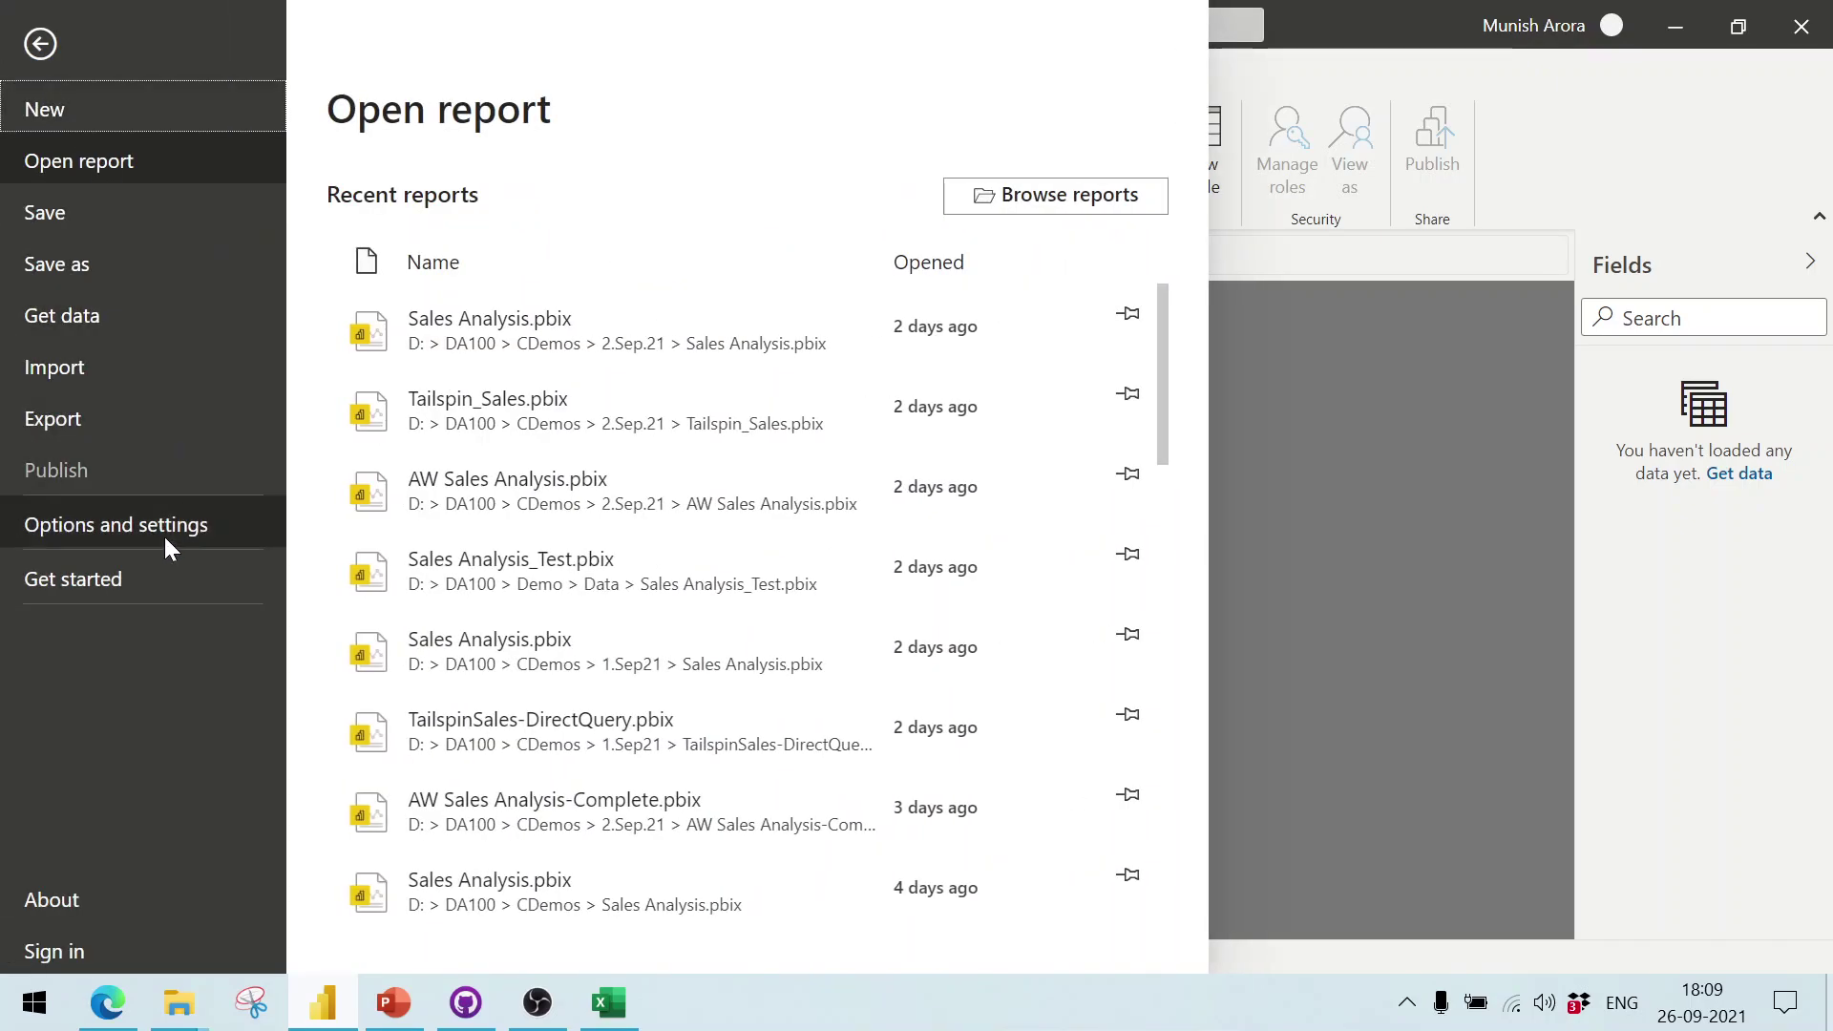
{"action": "left_click", "coordinate": [115, 528]}
{"action": "left_click", "coordinate": [511, 201]}
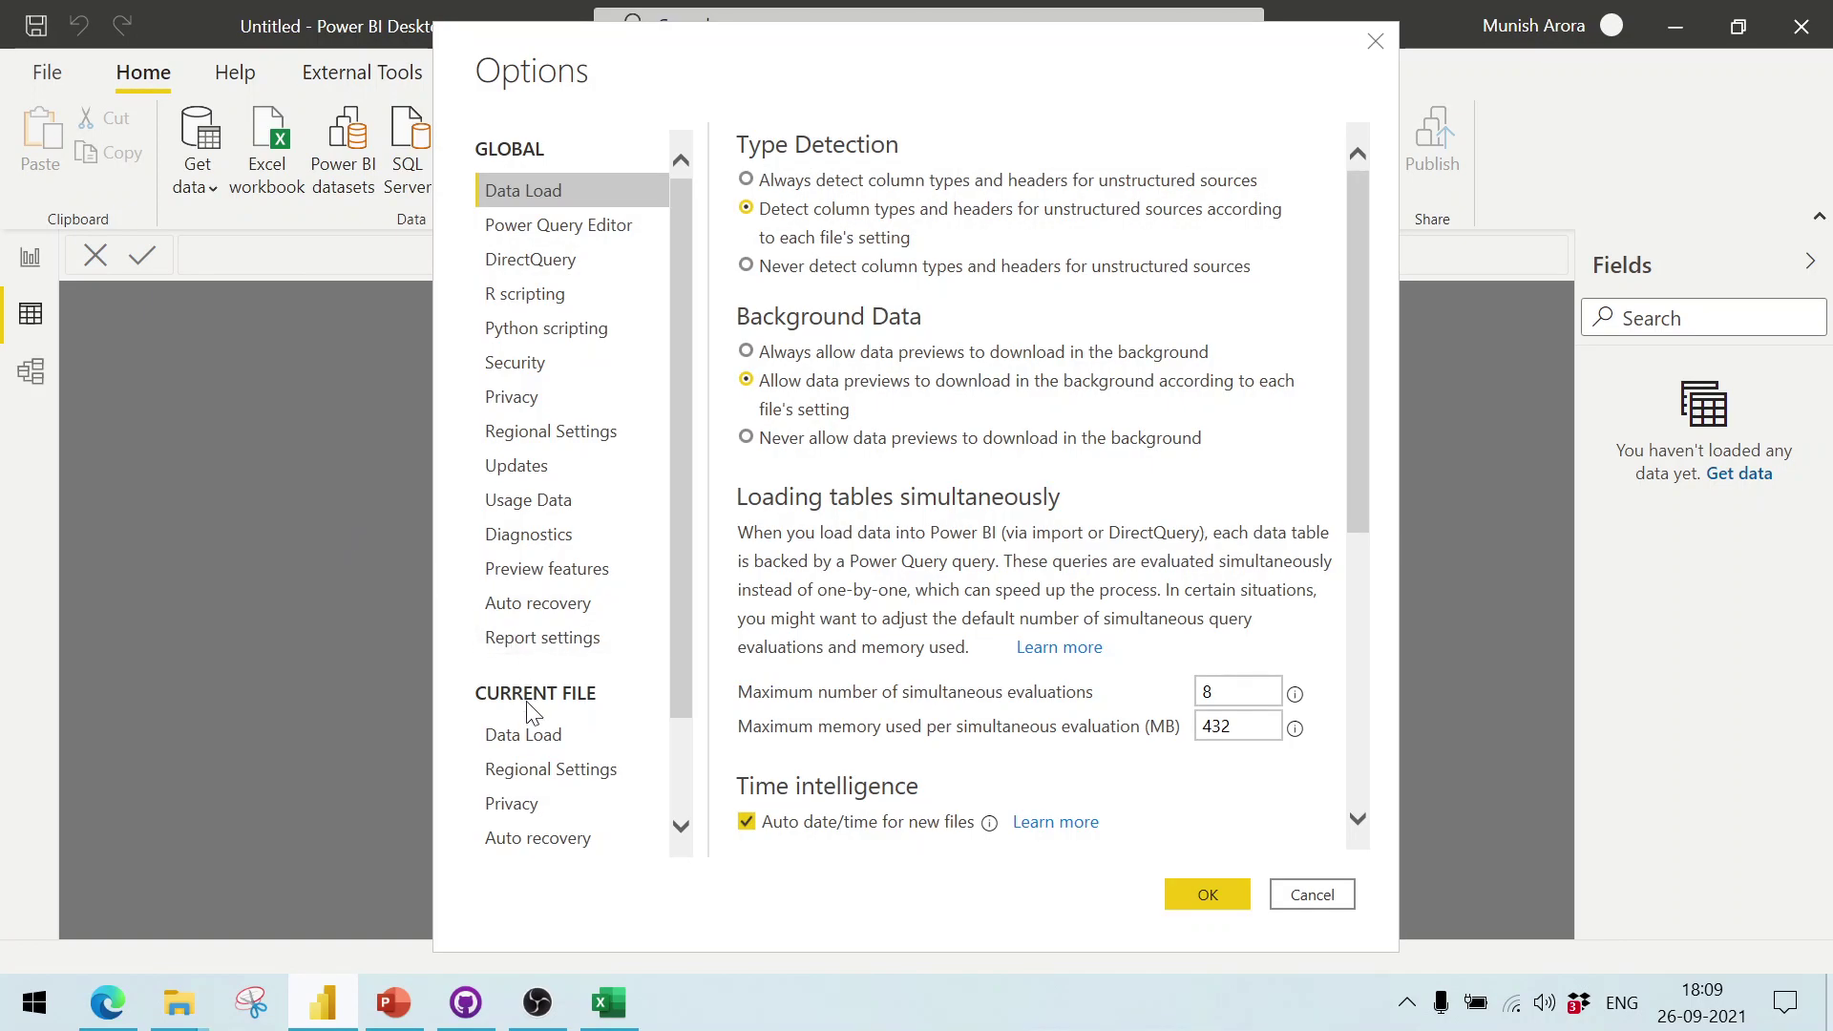
{"action": "left_click", "coordinate": [523, 777]}
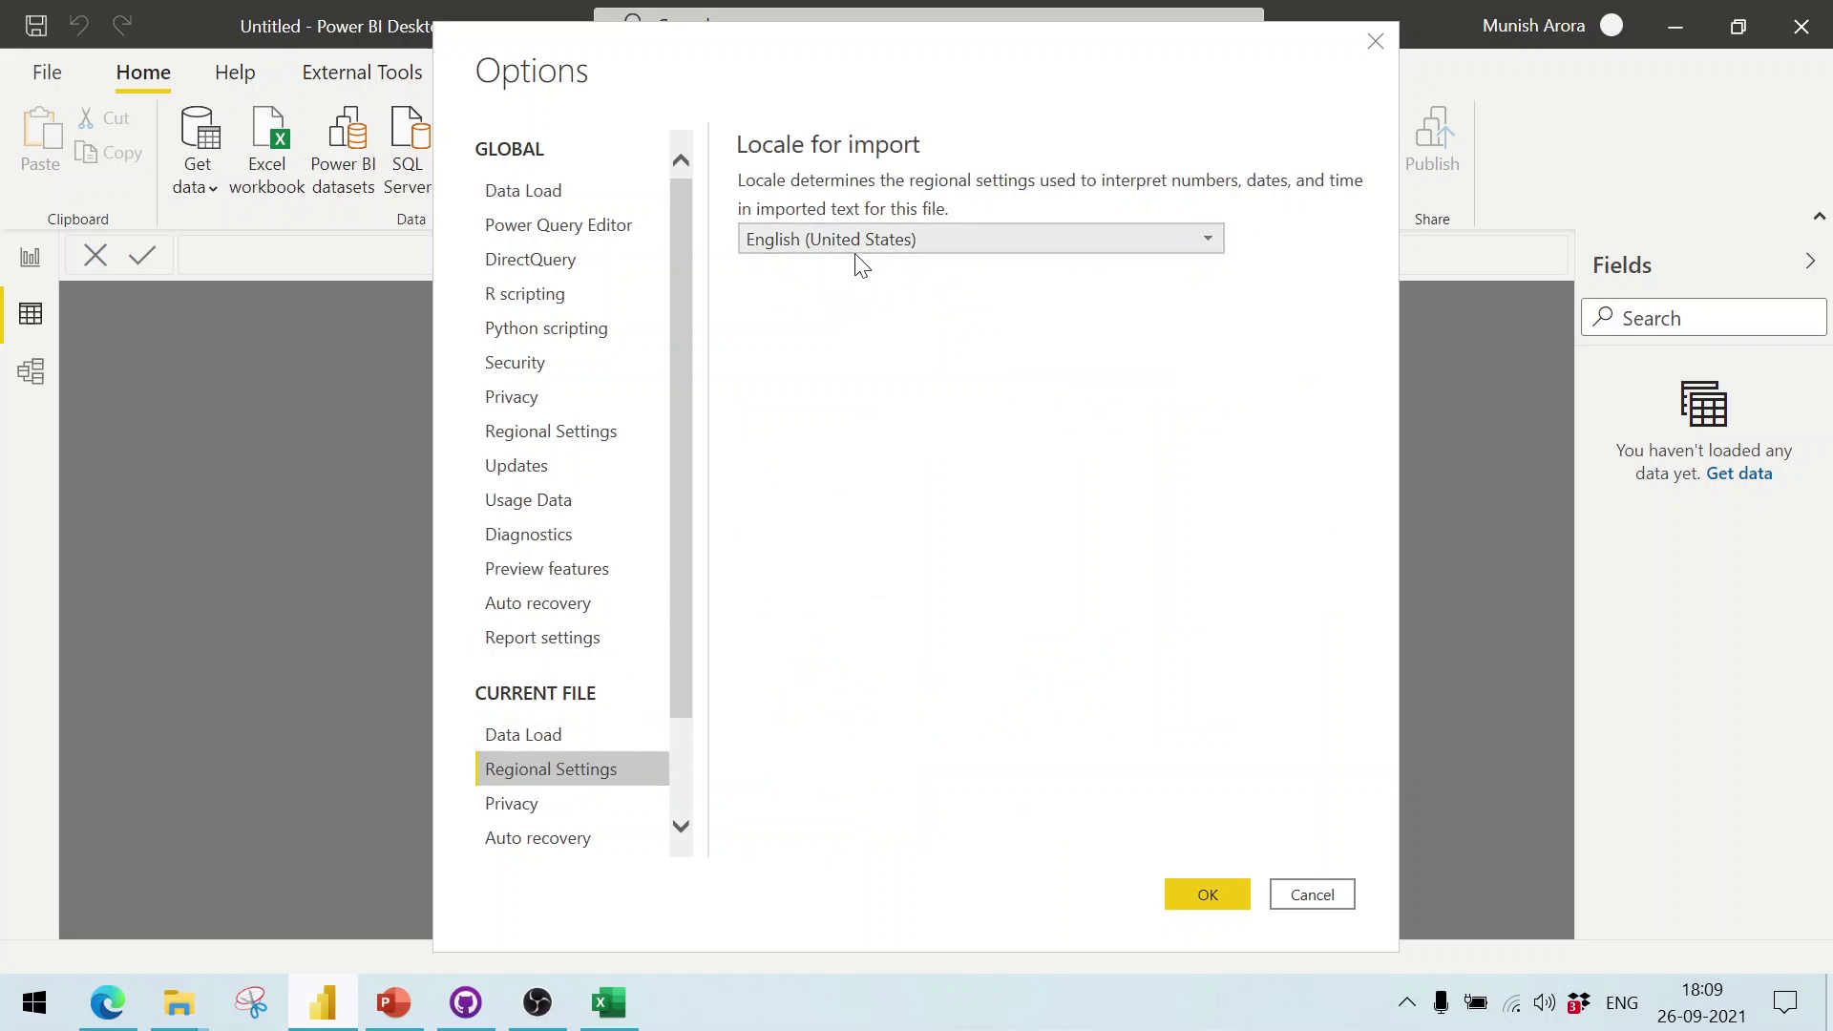
{"action": "key", "text": "Escape"}
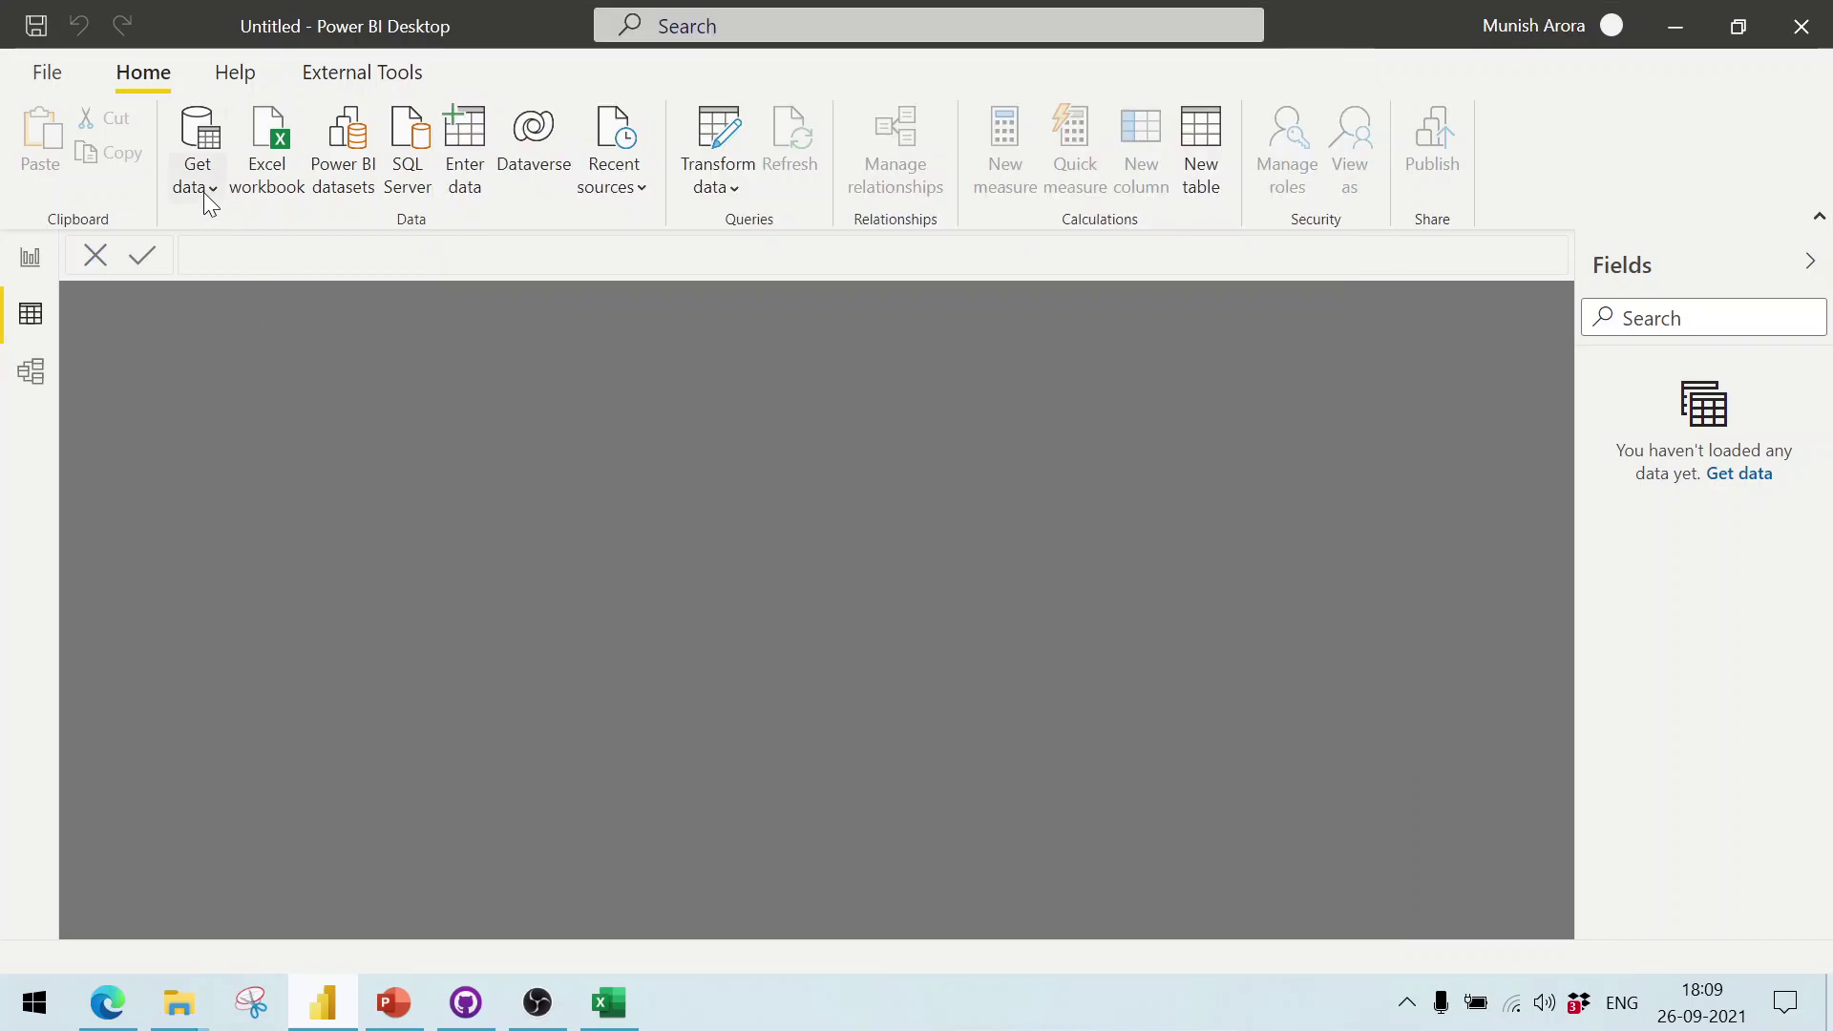
{"action": "left_click", "coordinate": [203, 191]}
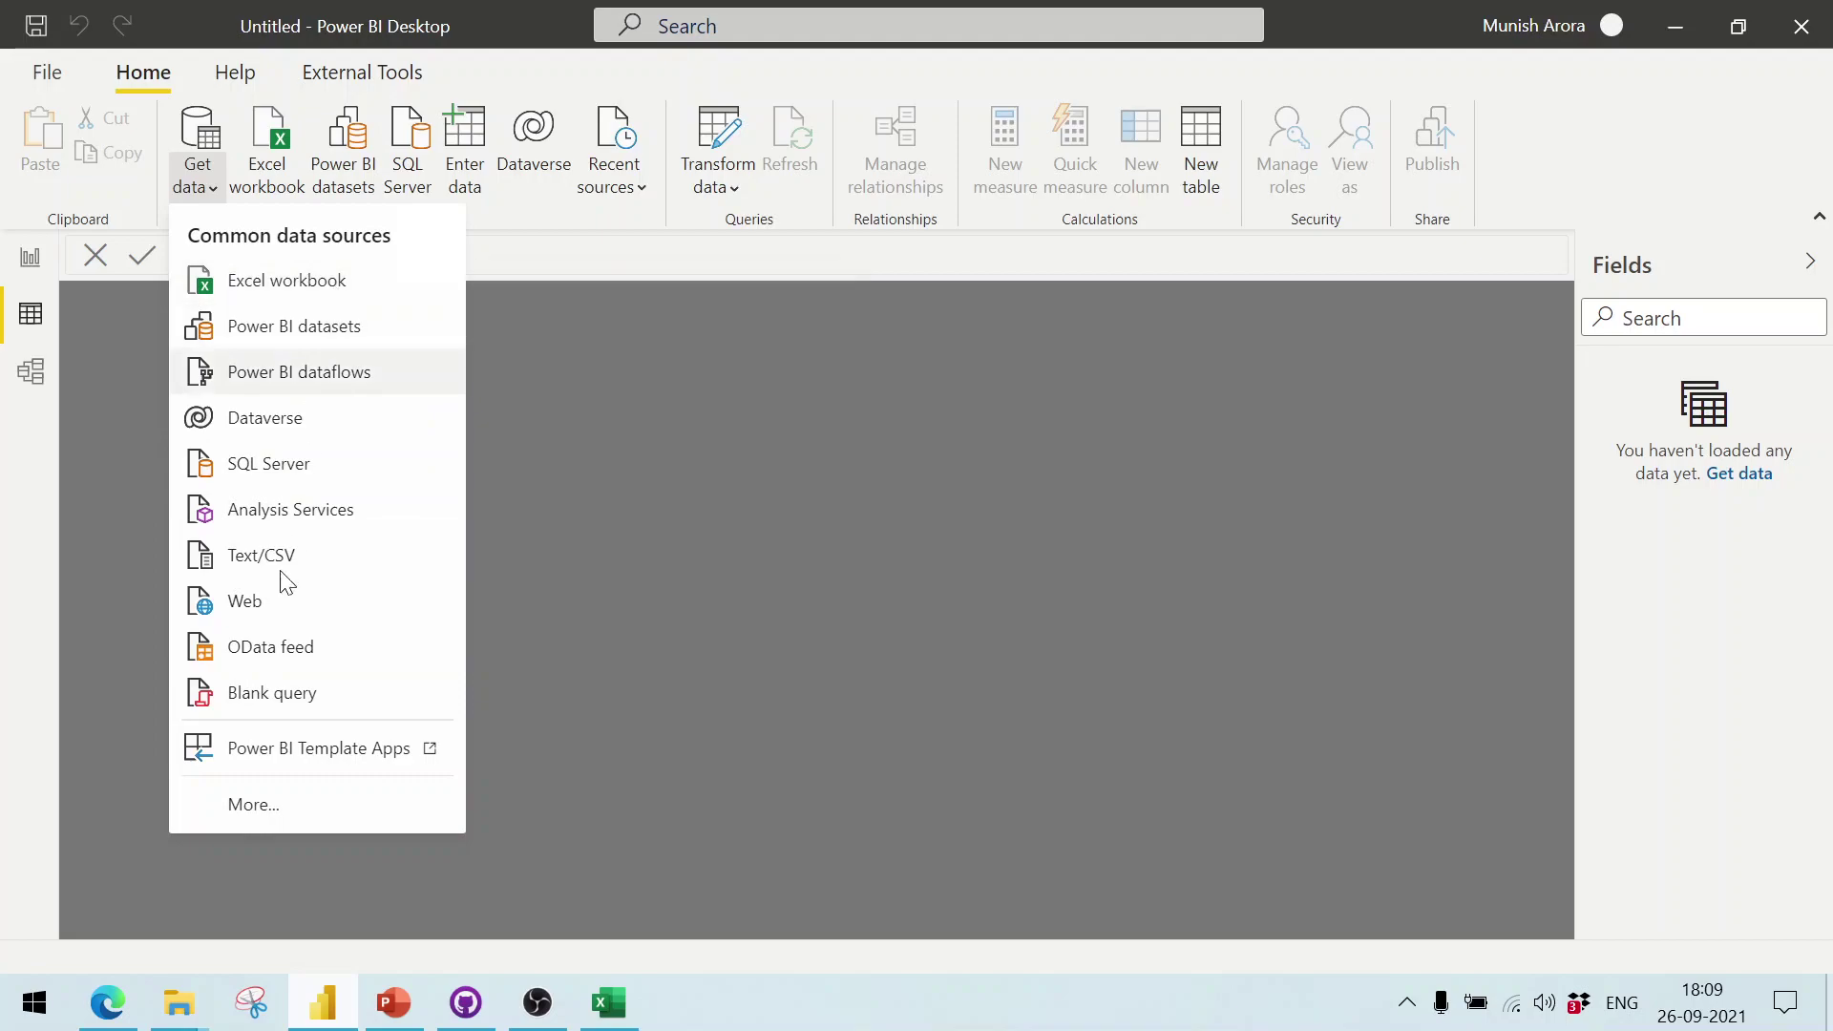
Step: Pick the Folder connector from the File category in Get Data and connect
{"action": "left_click", "coordinate": [307, 818]}
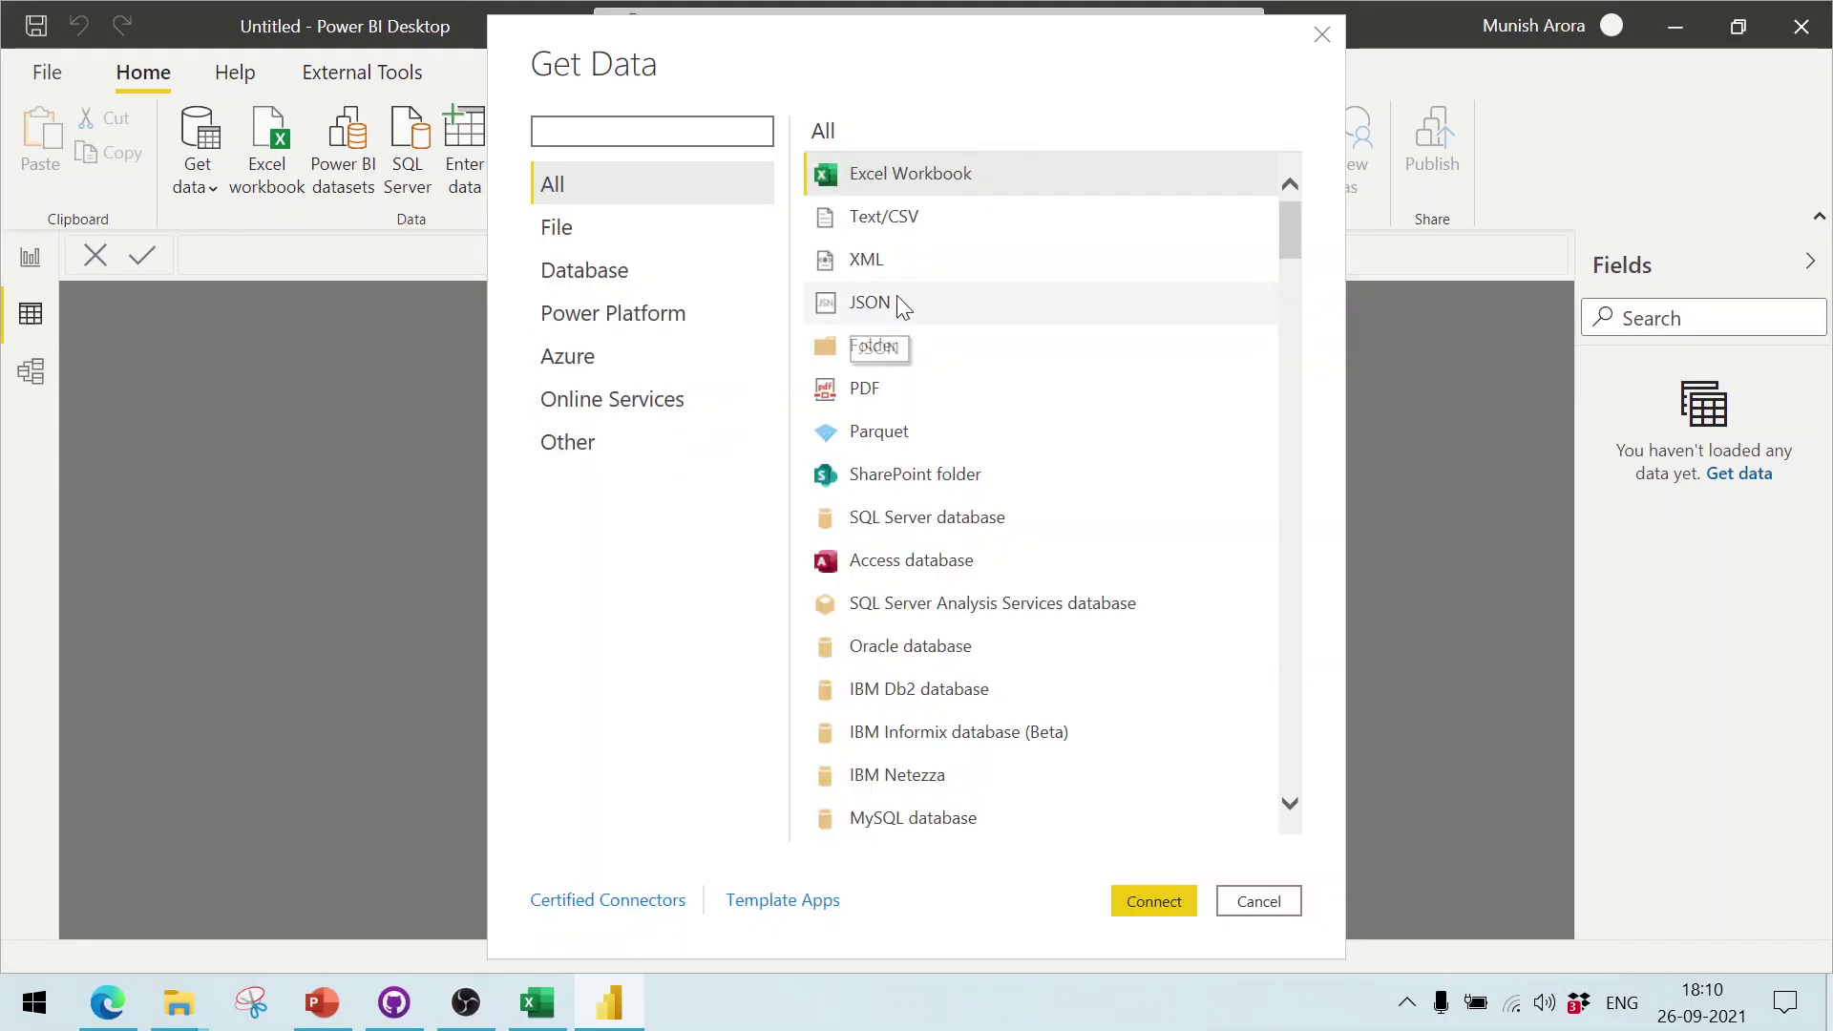
{"action": "left_click", "coordinate": [877, 342]}
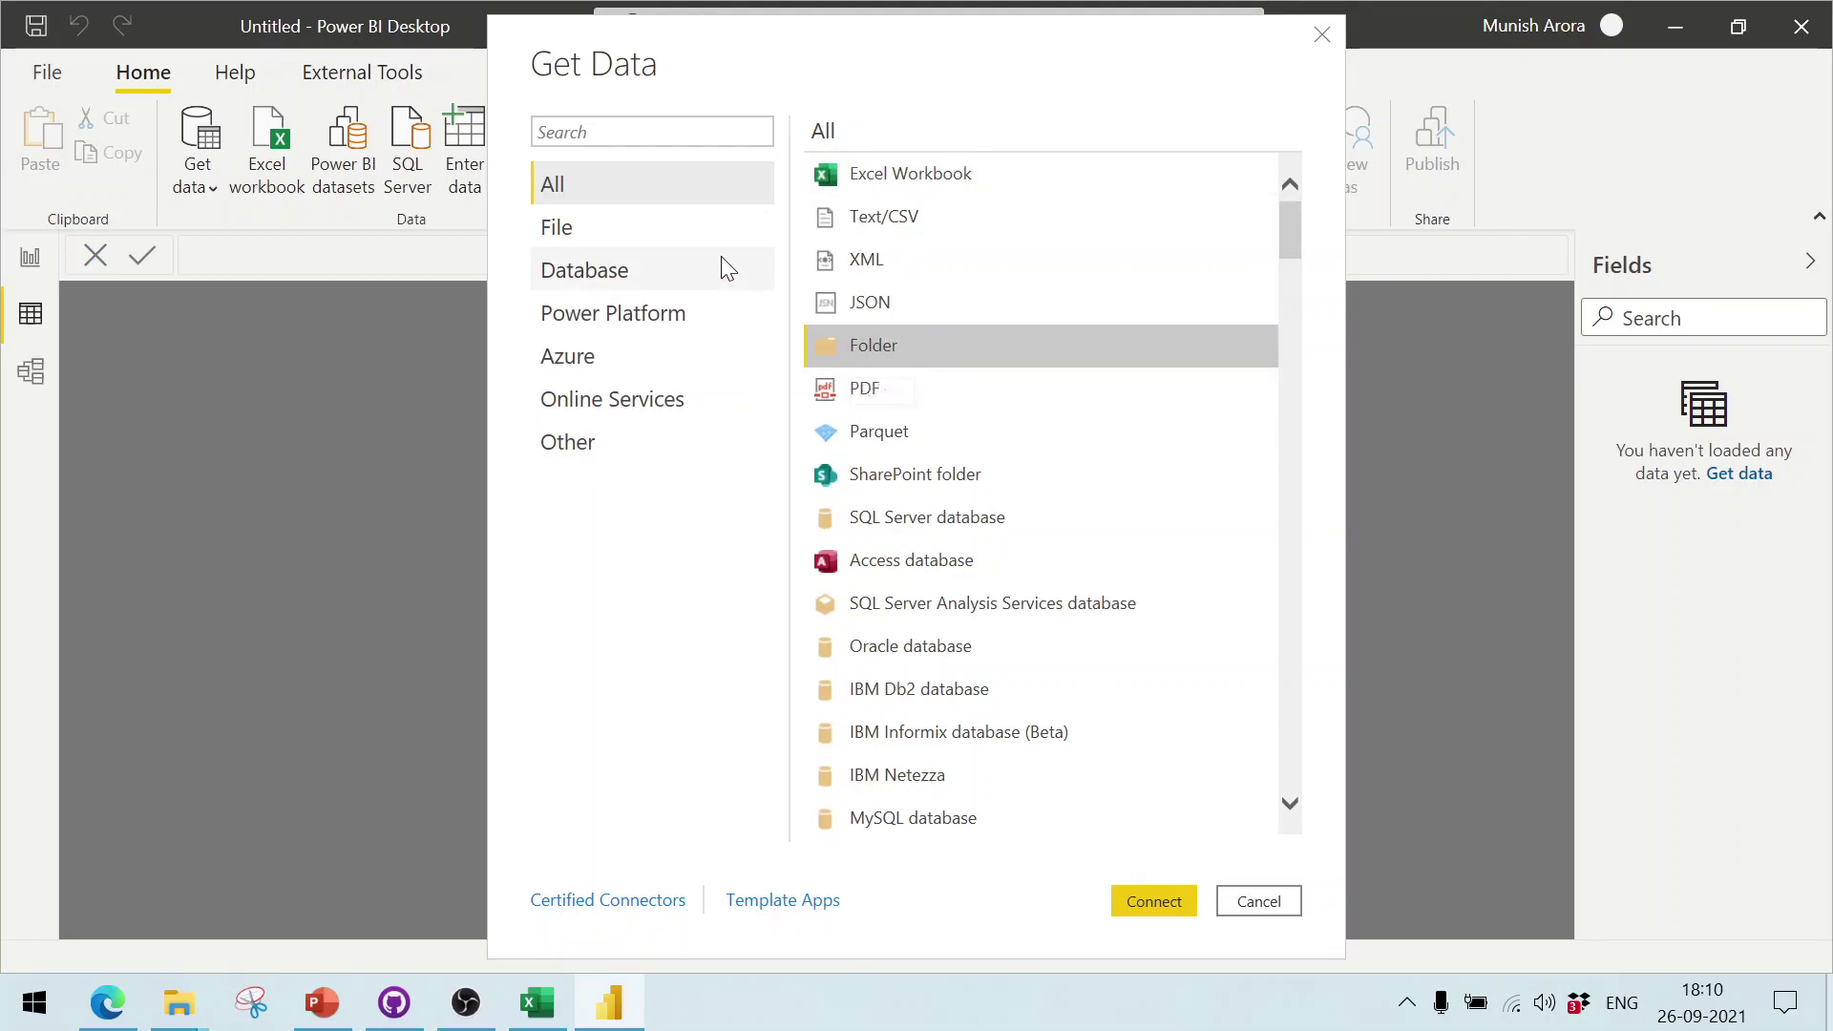
{"action": "left_click", "coordinate": [611, 229]}
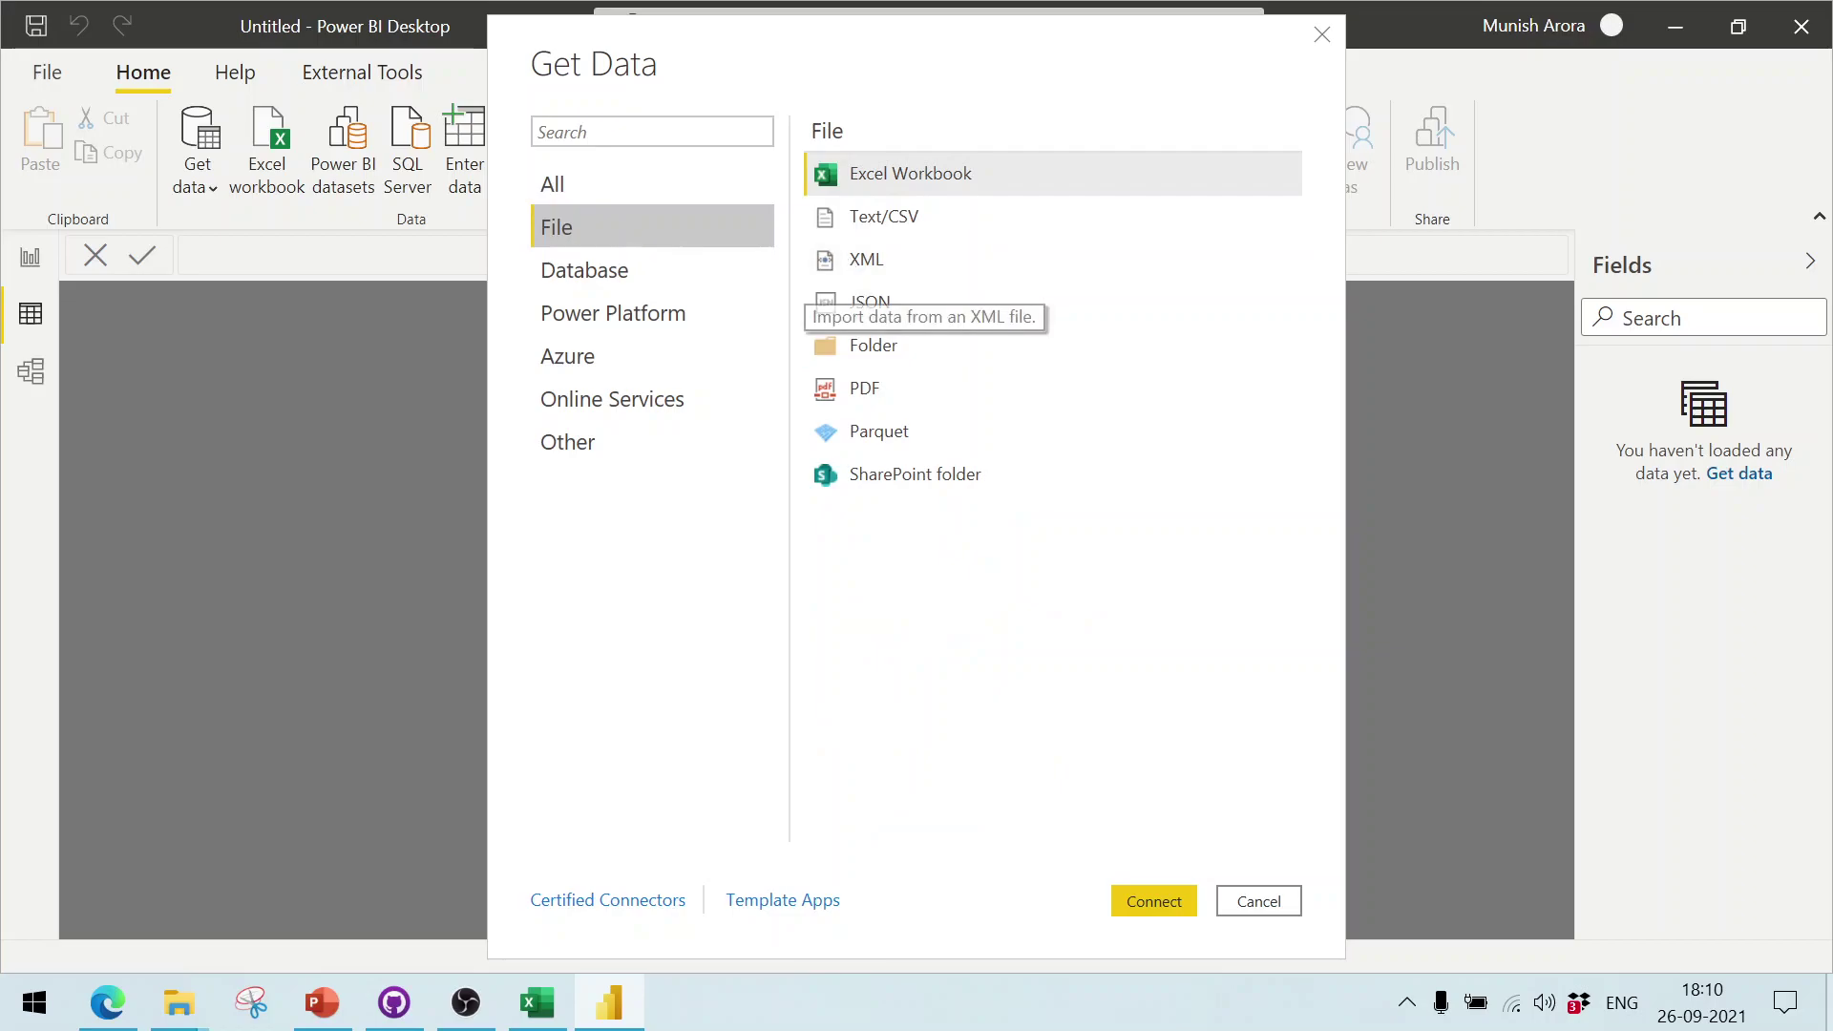
{"action": "left_click", "coordinate": [872, 349]}
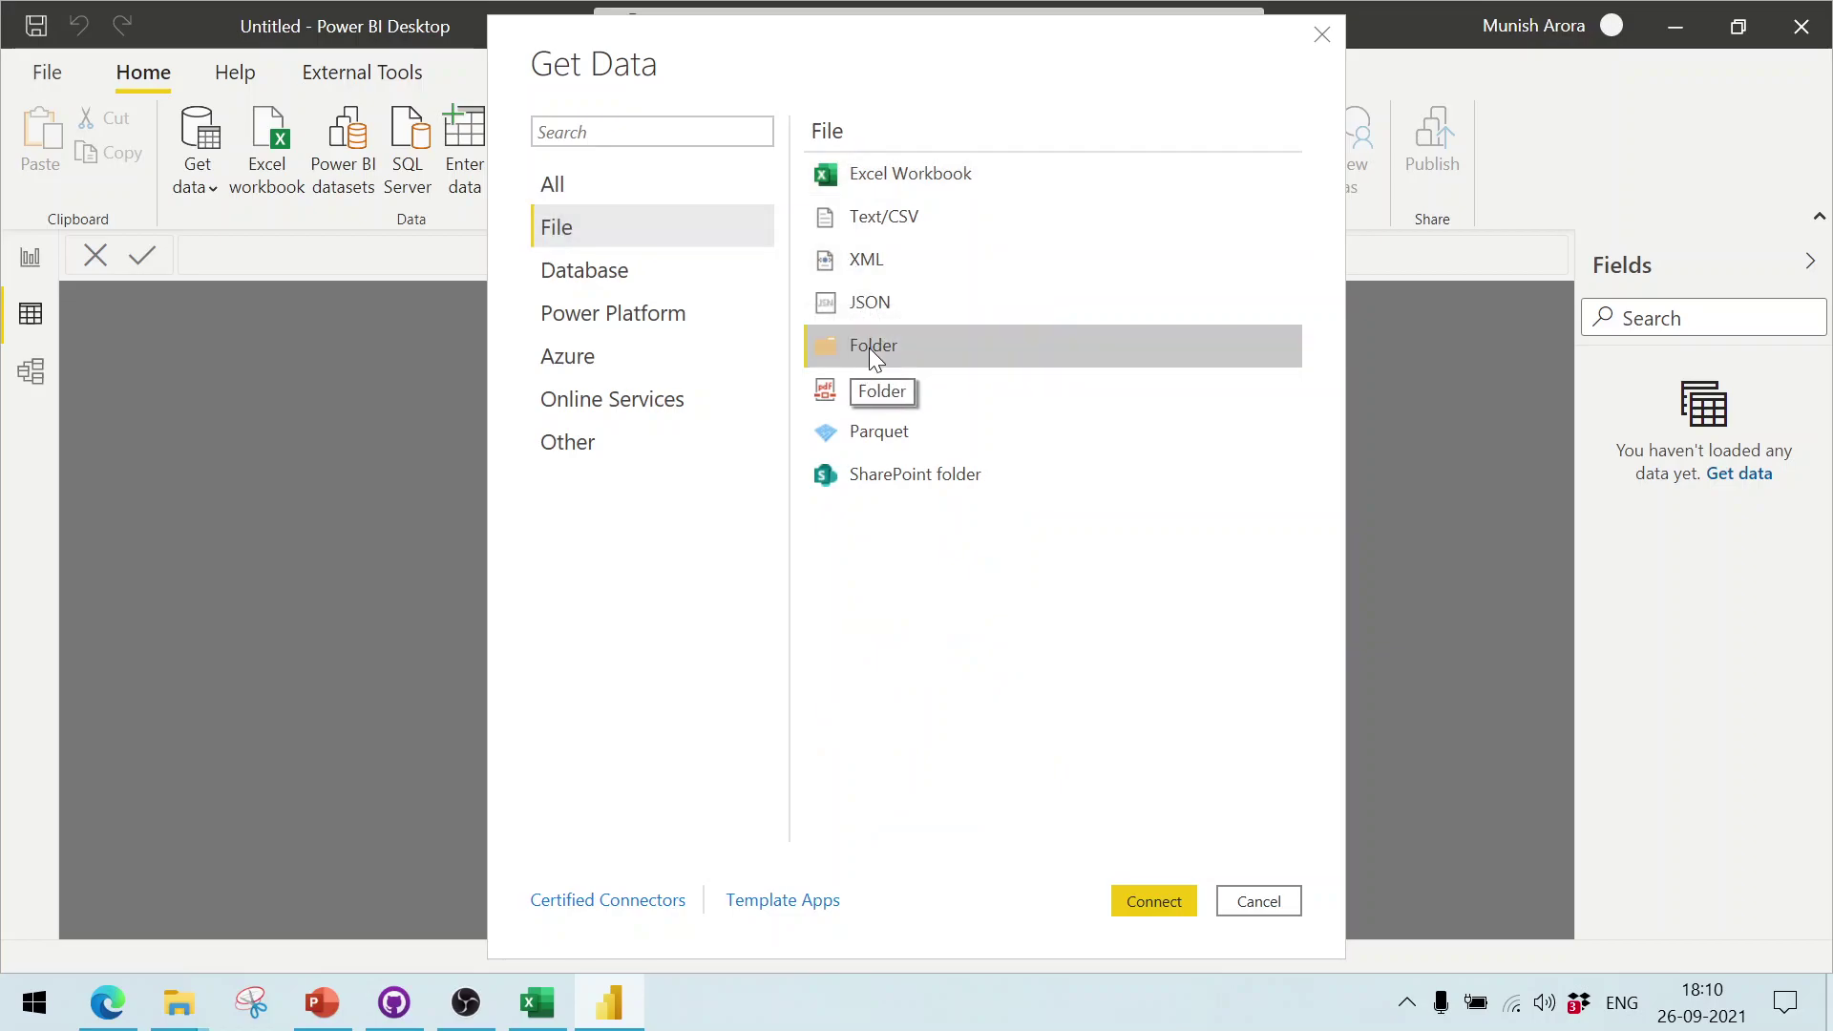
{"action": "left_click", "coordinate": [1127, 915]}
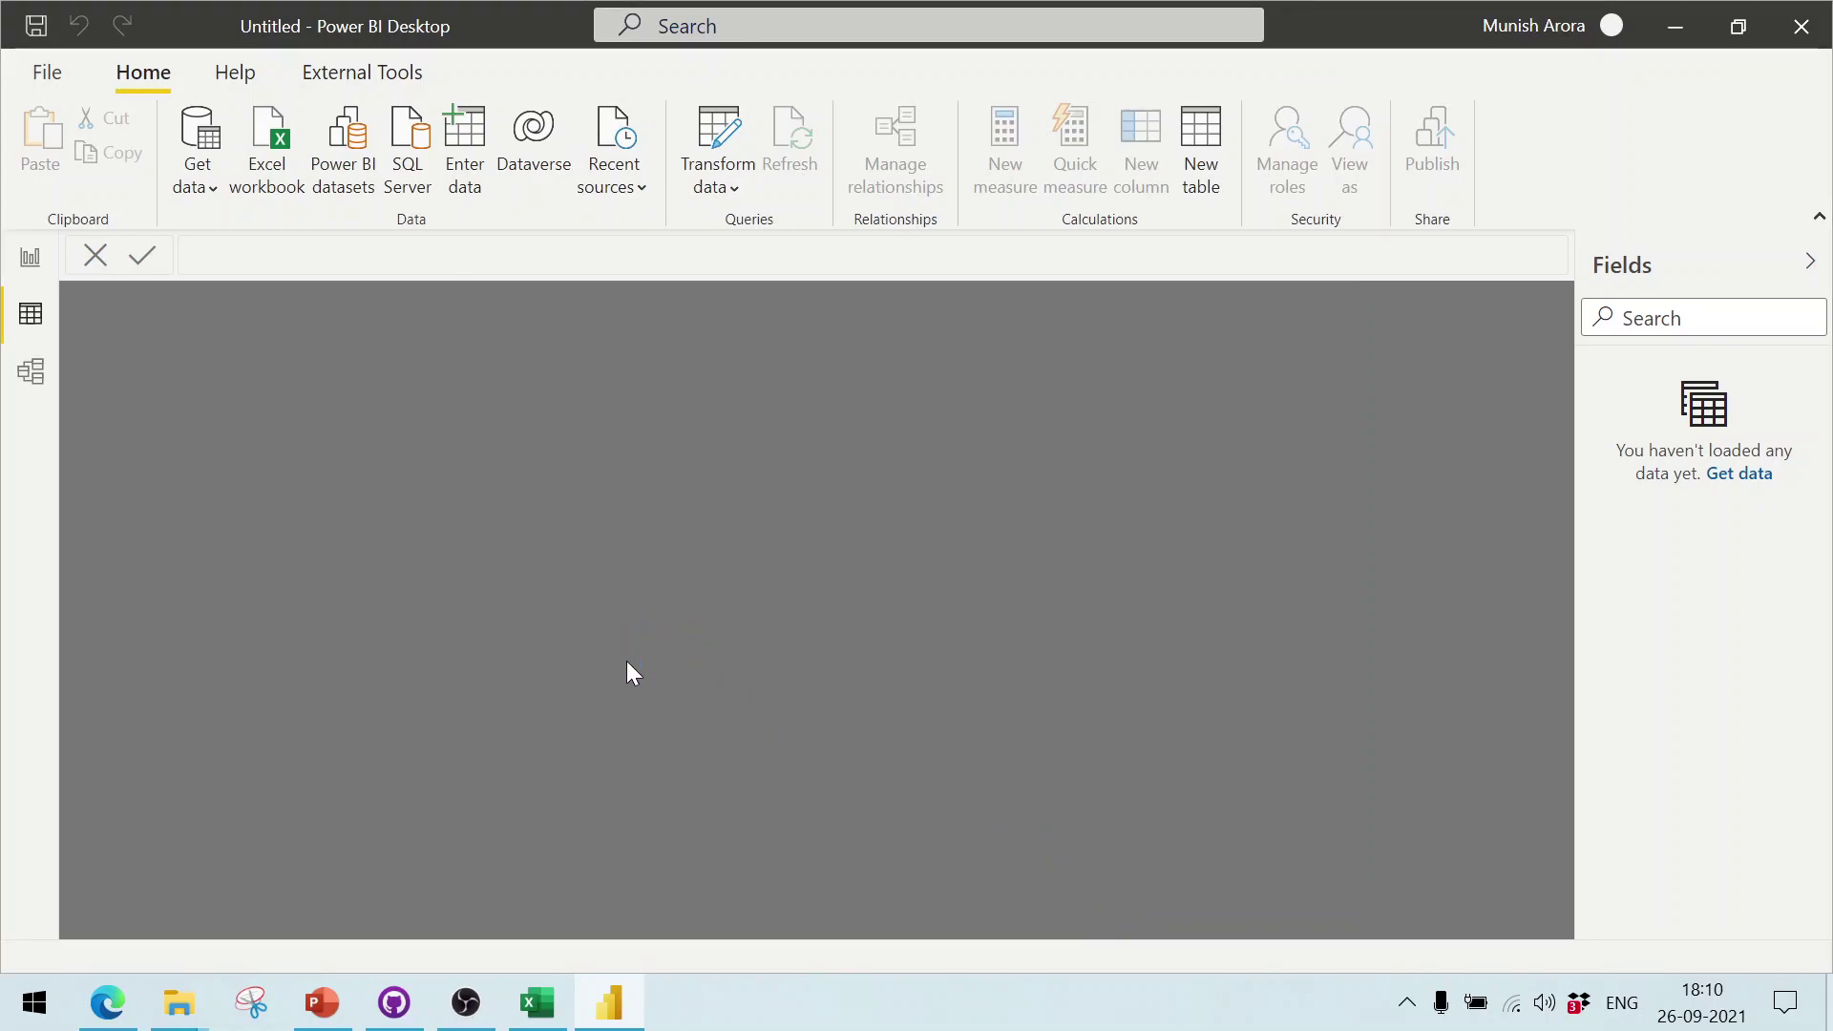
Step: Paste the path E:\Online\githubrep\PowerBI\Demo\FolderConnector as the folder path and confirm
{"action": "type", "text": "E:\\Online\\githubrep\\PowerBI\\Demo\\FolderConnector"}
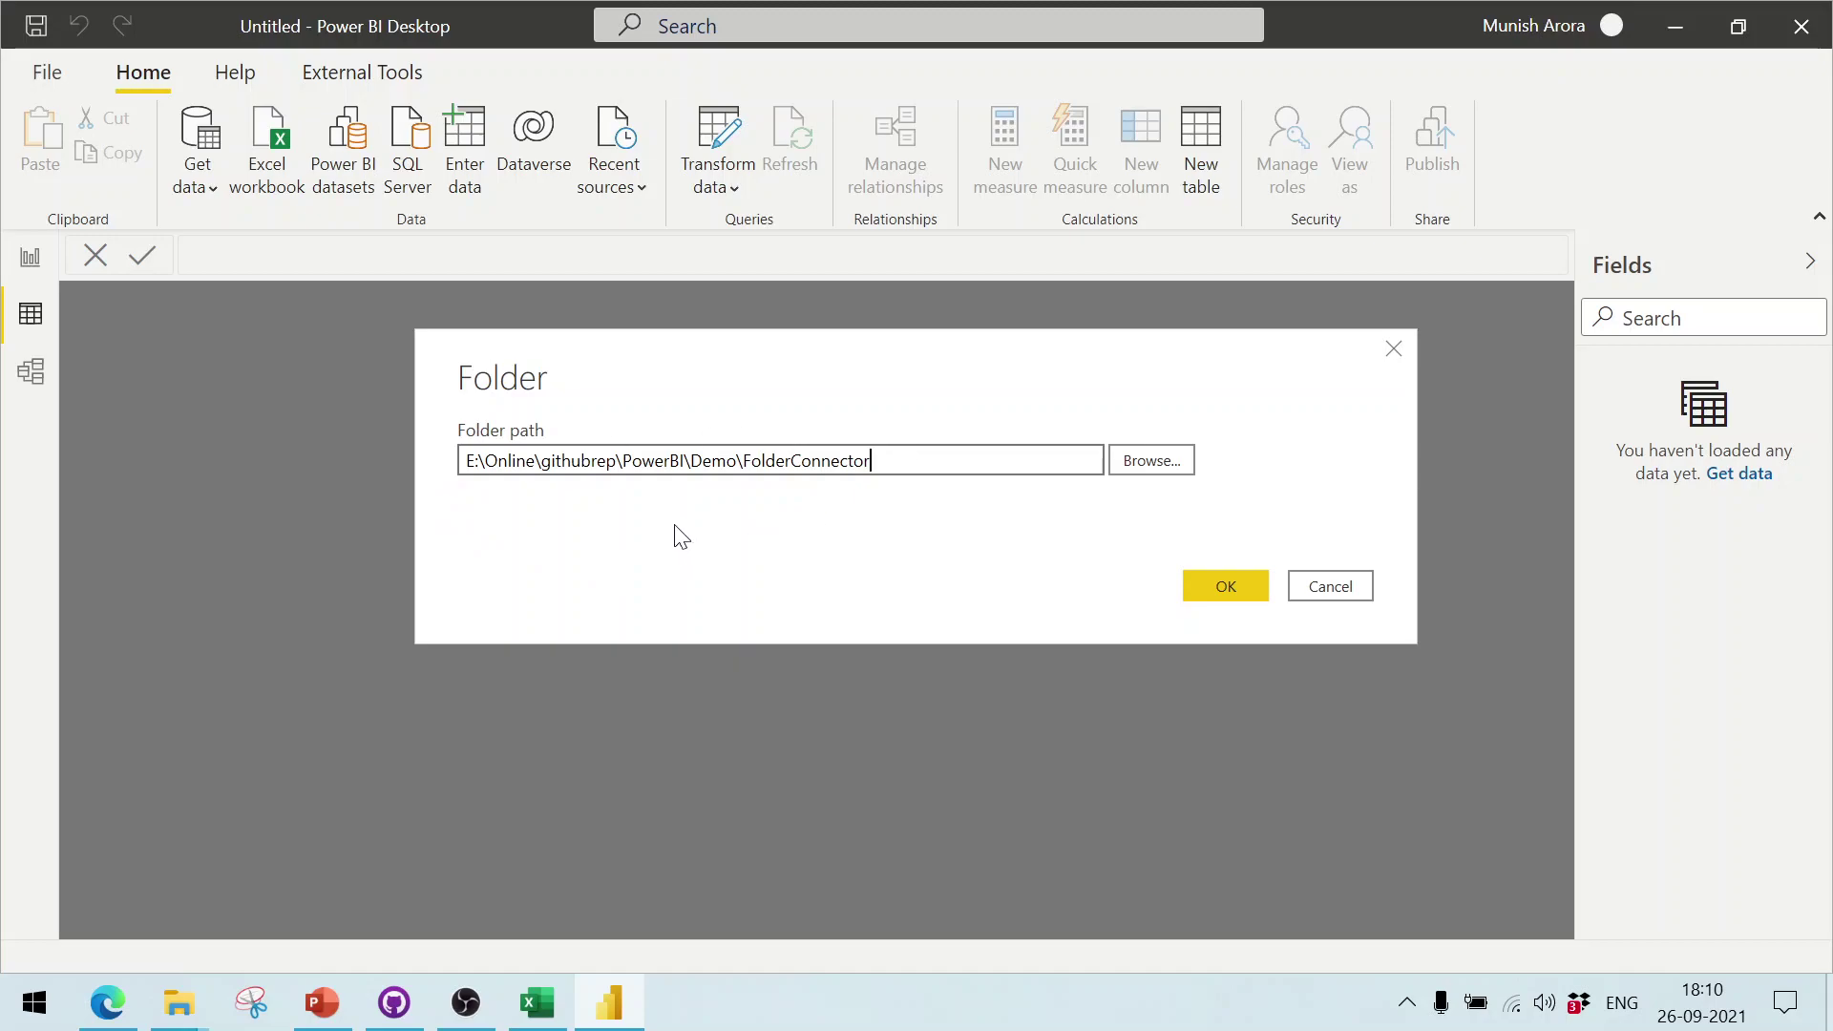
{"action": "left_click", "coordinate": [1230, 586]}
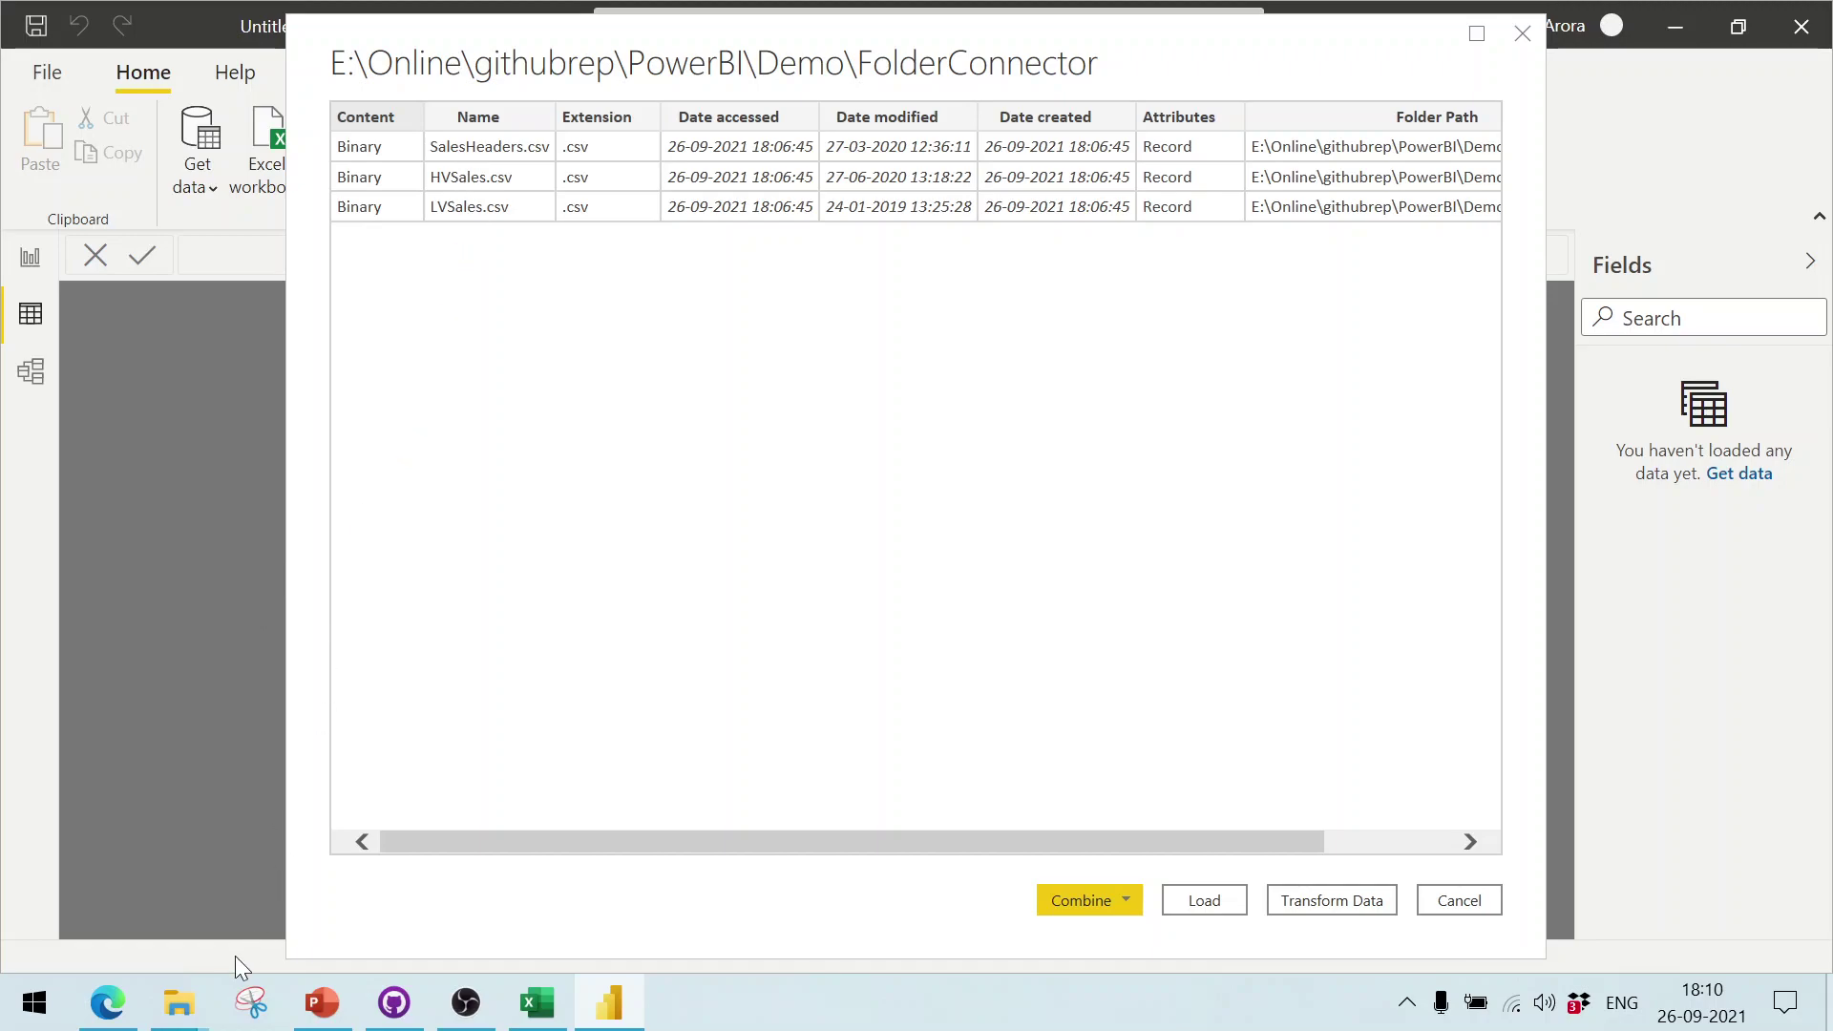
{"action": "mouse_move", "coordinate": [180, 1002]}
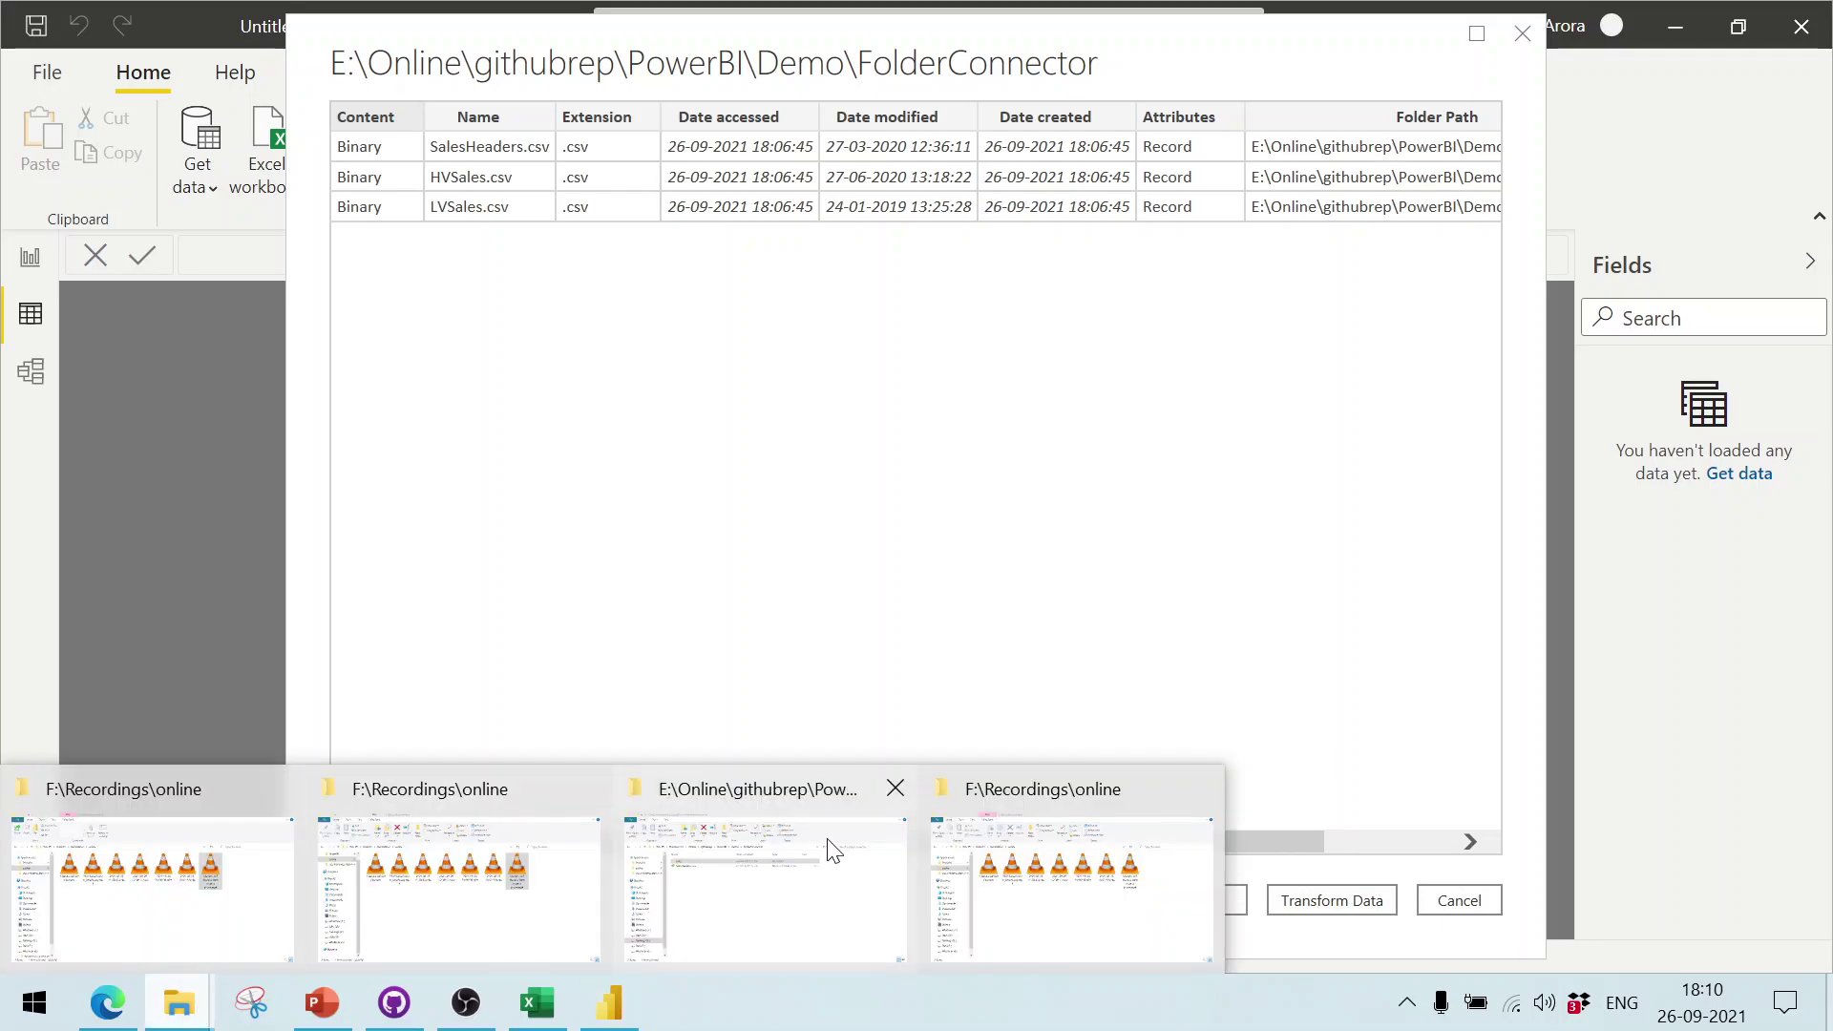
{"action": "left_click", "coordinate": [810, 889]}
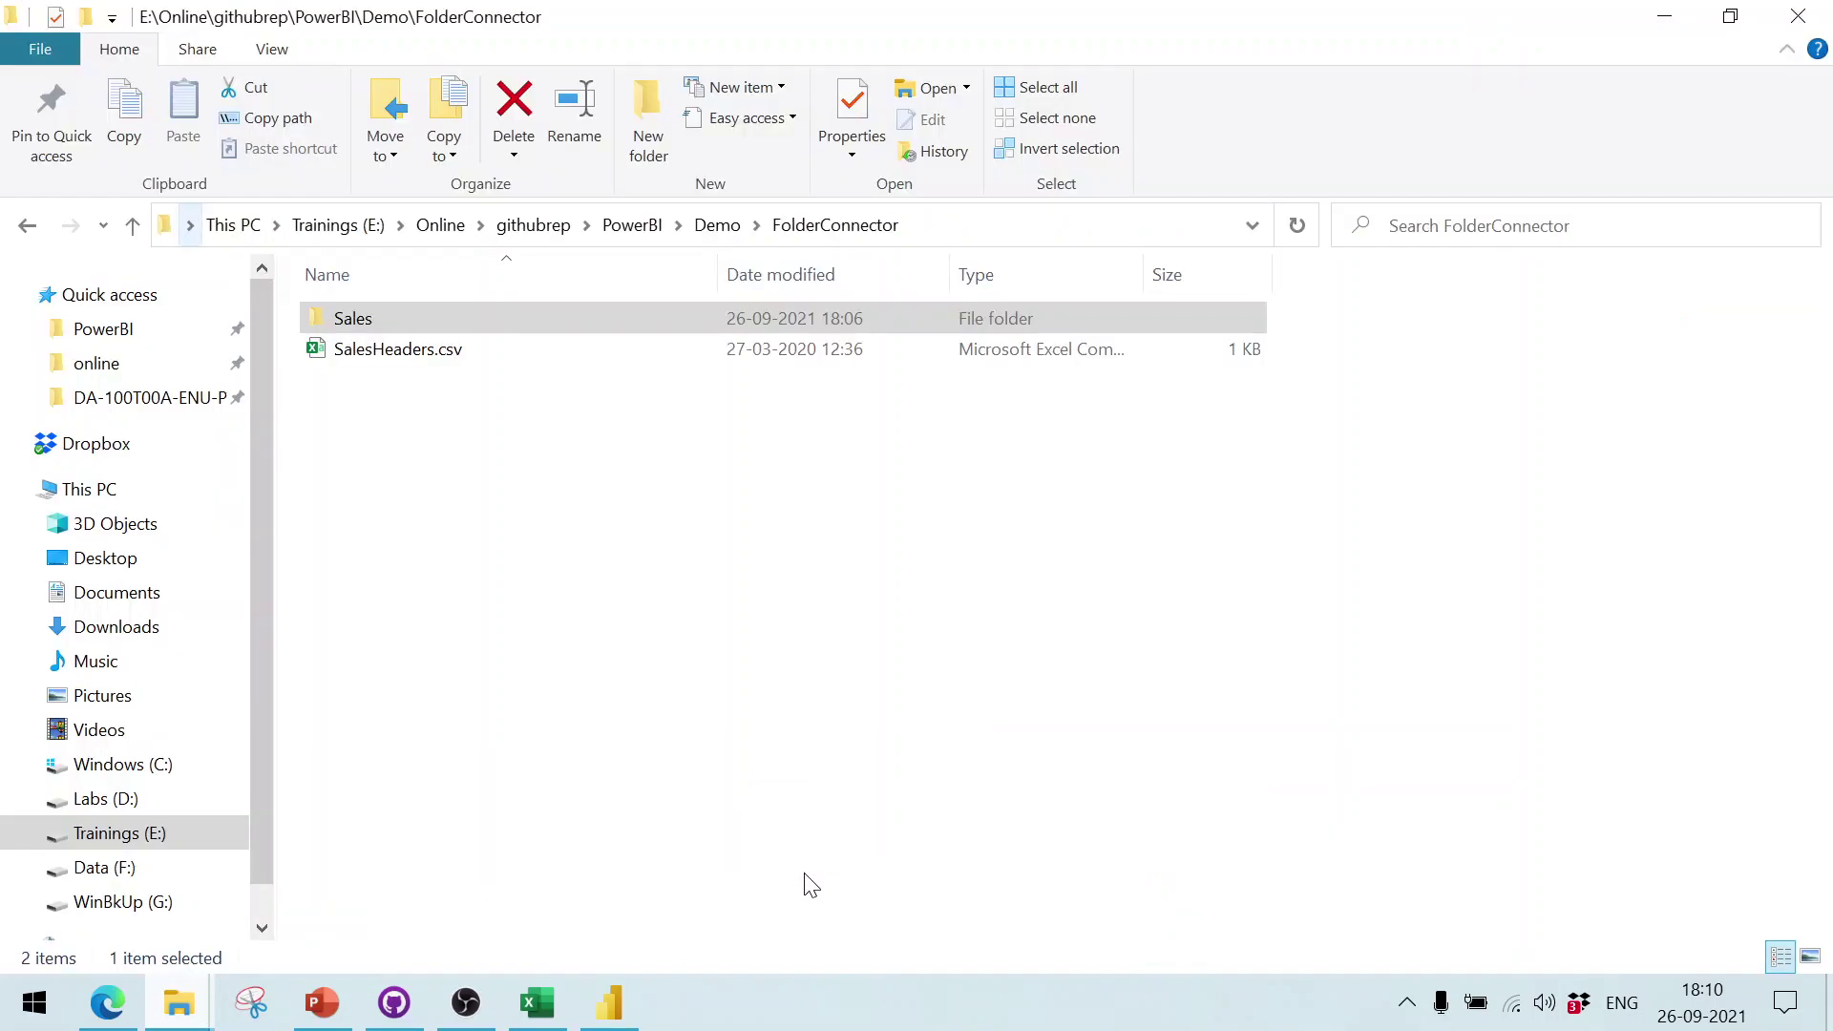
{"action": "double_click", "coordinate": [467, 318]}
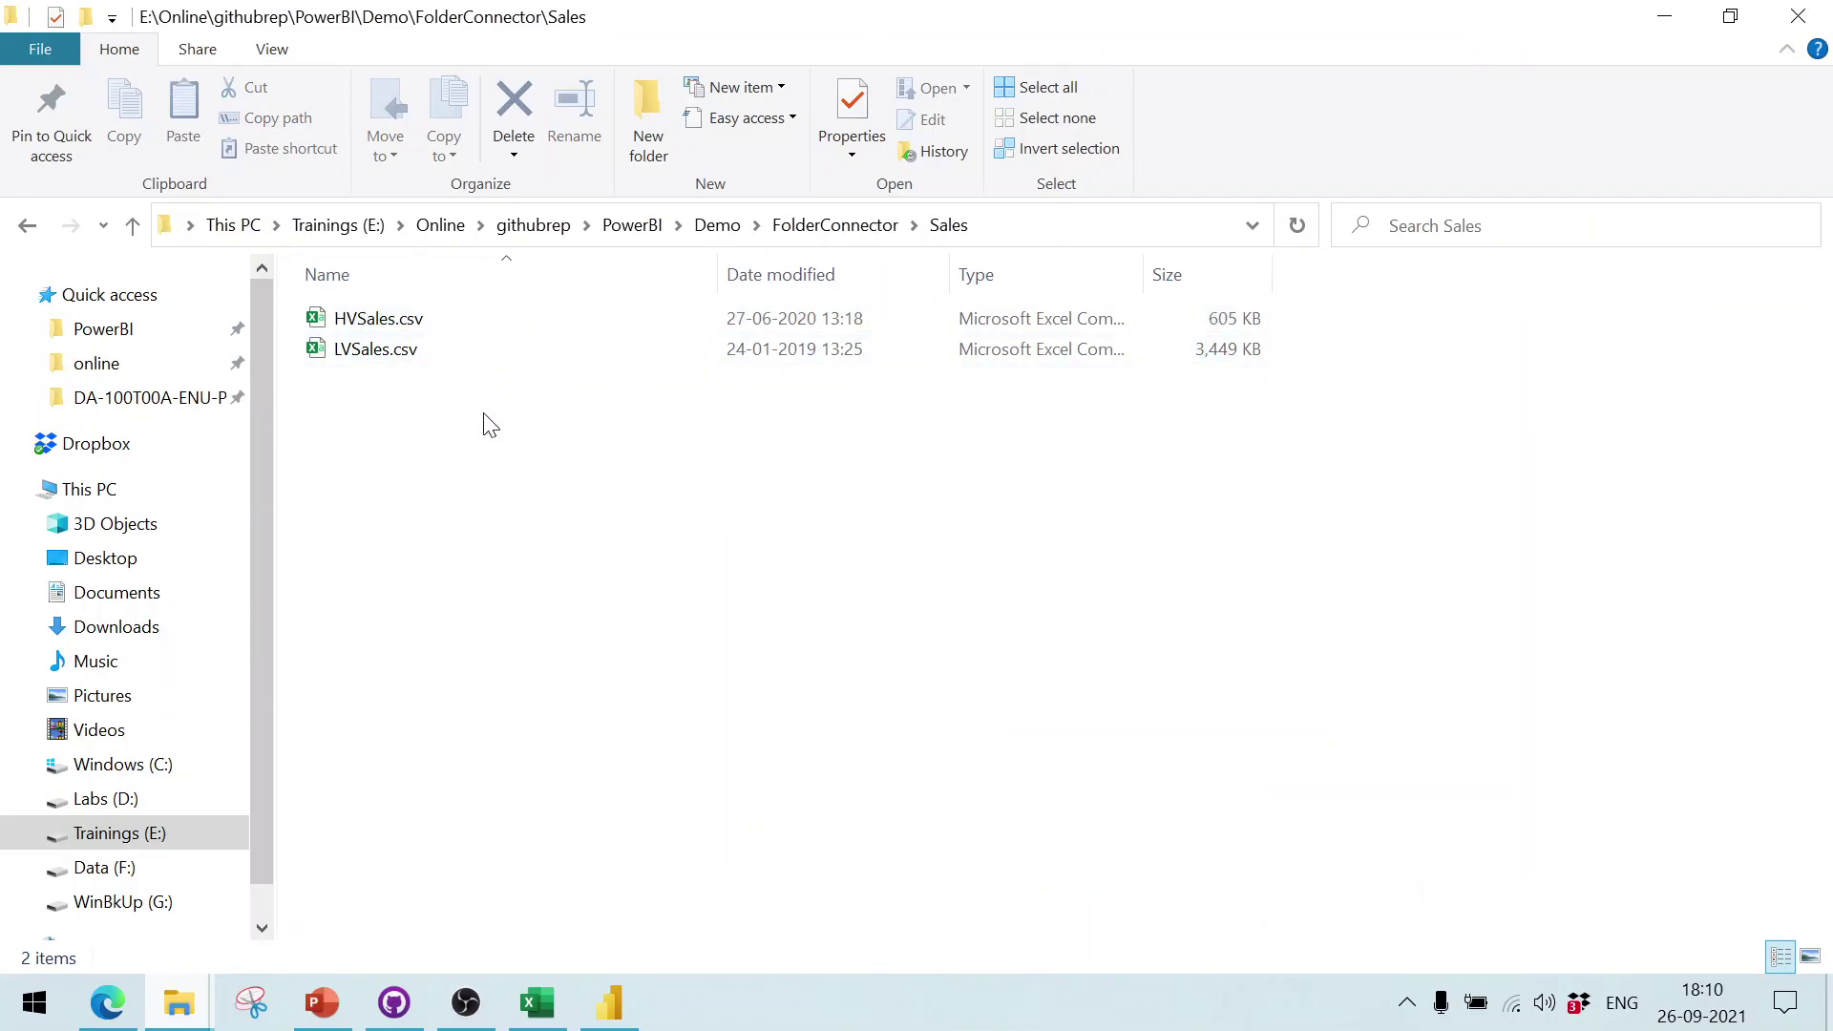
{"action": "key", "text": "alt+Left"}
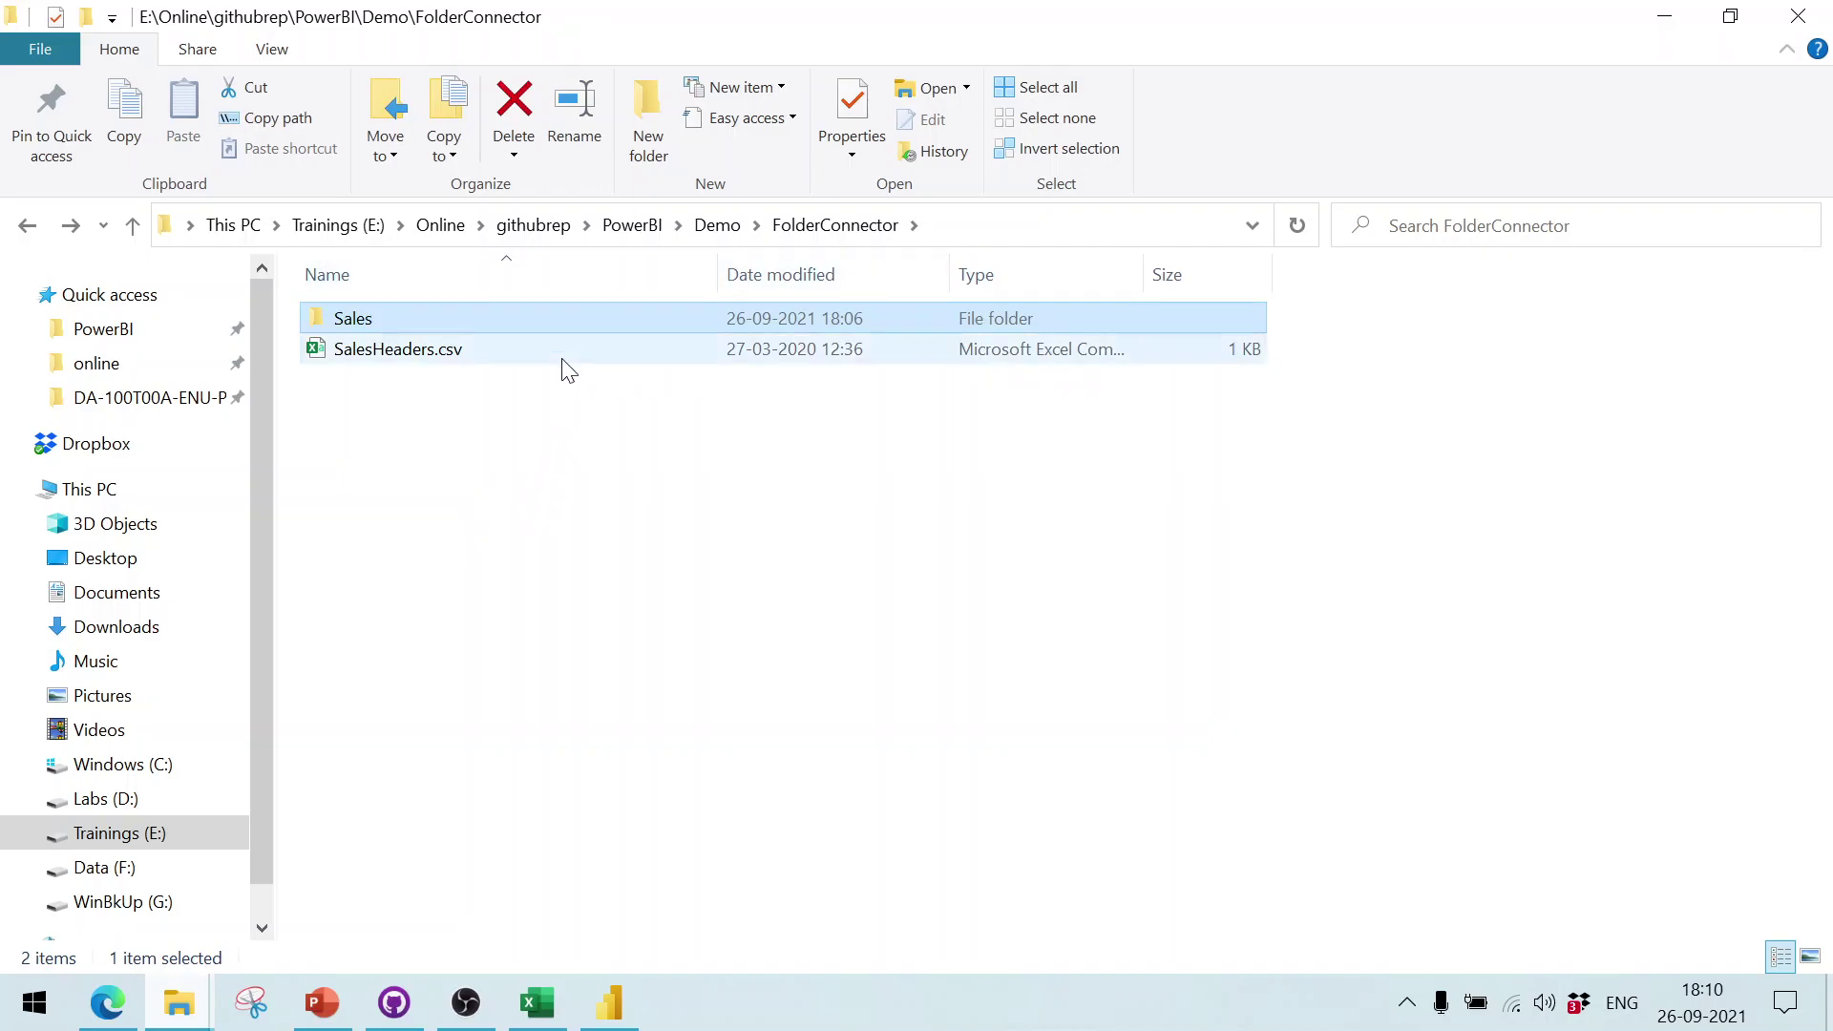
{"action": "mouse_move", "coordinate": [500, 329]}
{"action": "mouse_move", "coordinate": [374, 356]}
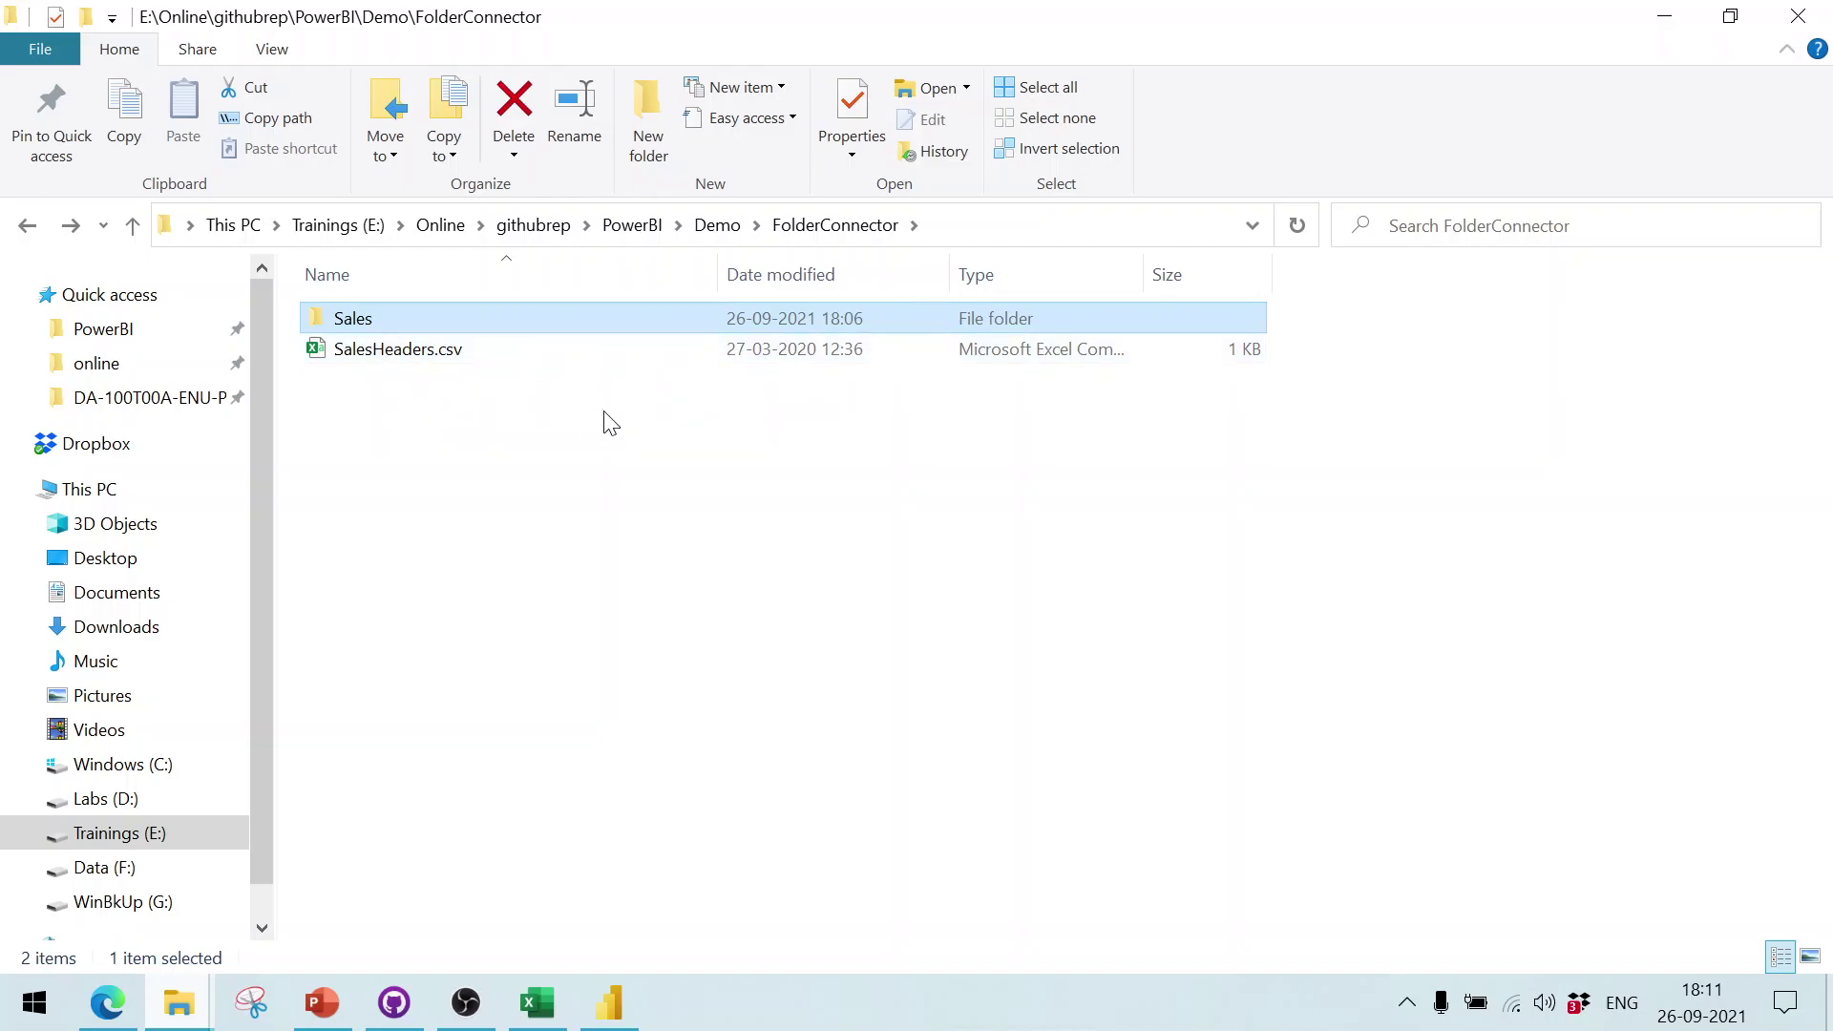
{"action": "key", "text": "alt+Tab"}
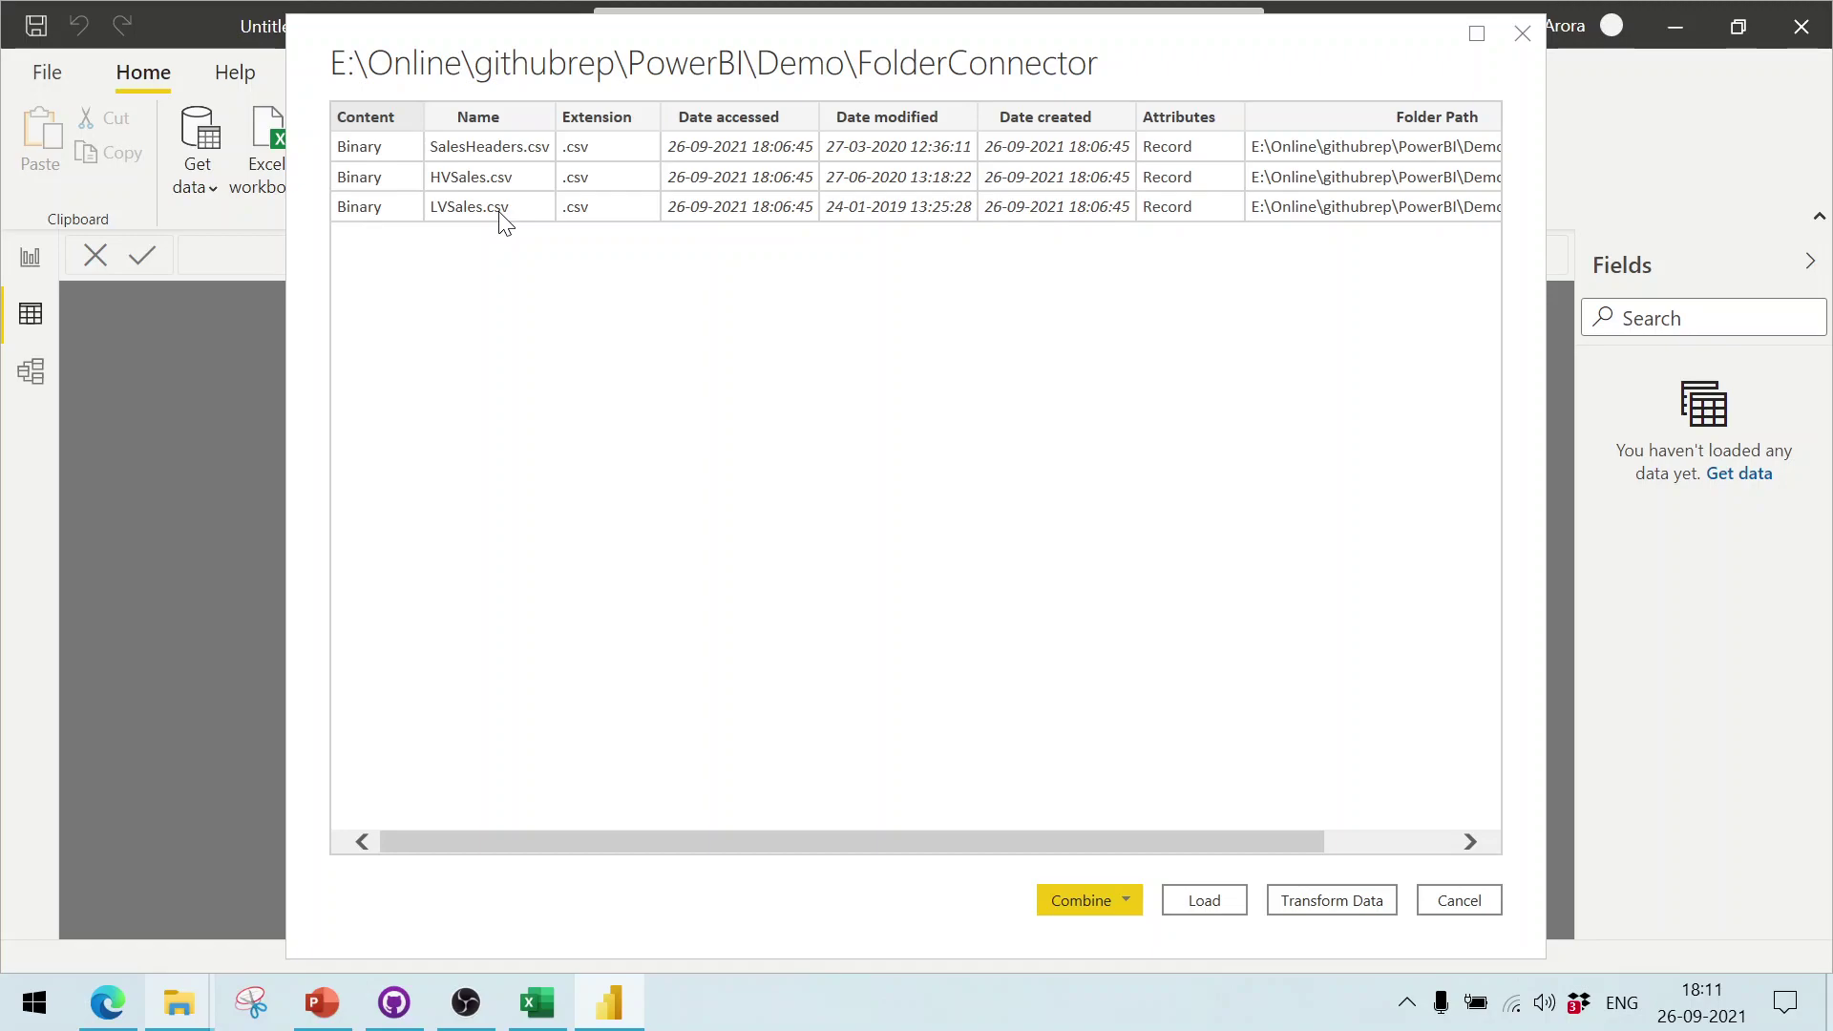
Step: Open the folder's files with Transform Data and turn off Column quality in the View options
{"action": "left_click", "coordinate": [1364, 908]}
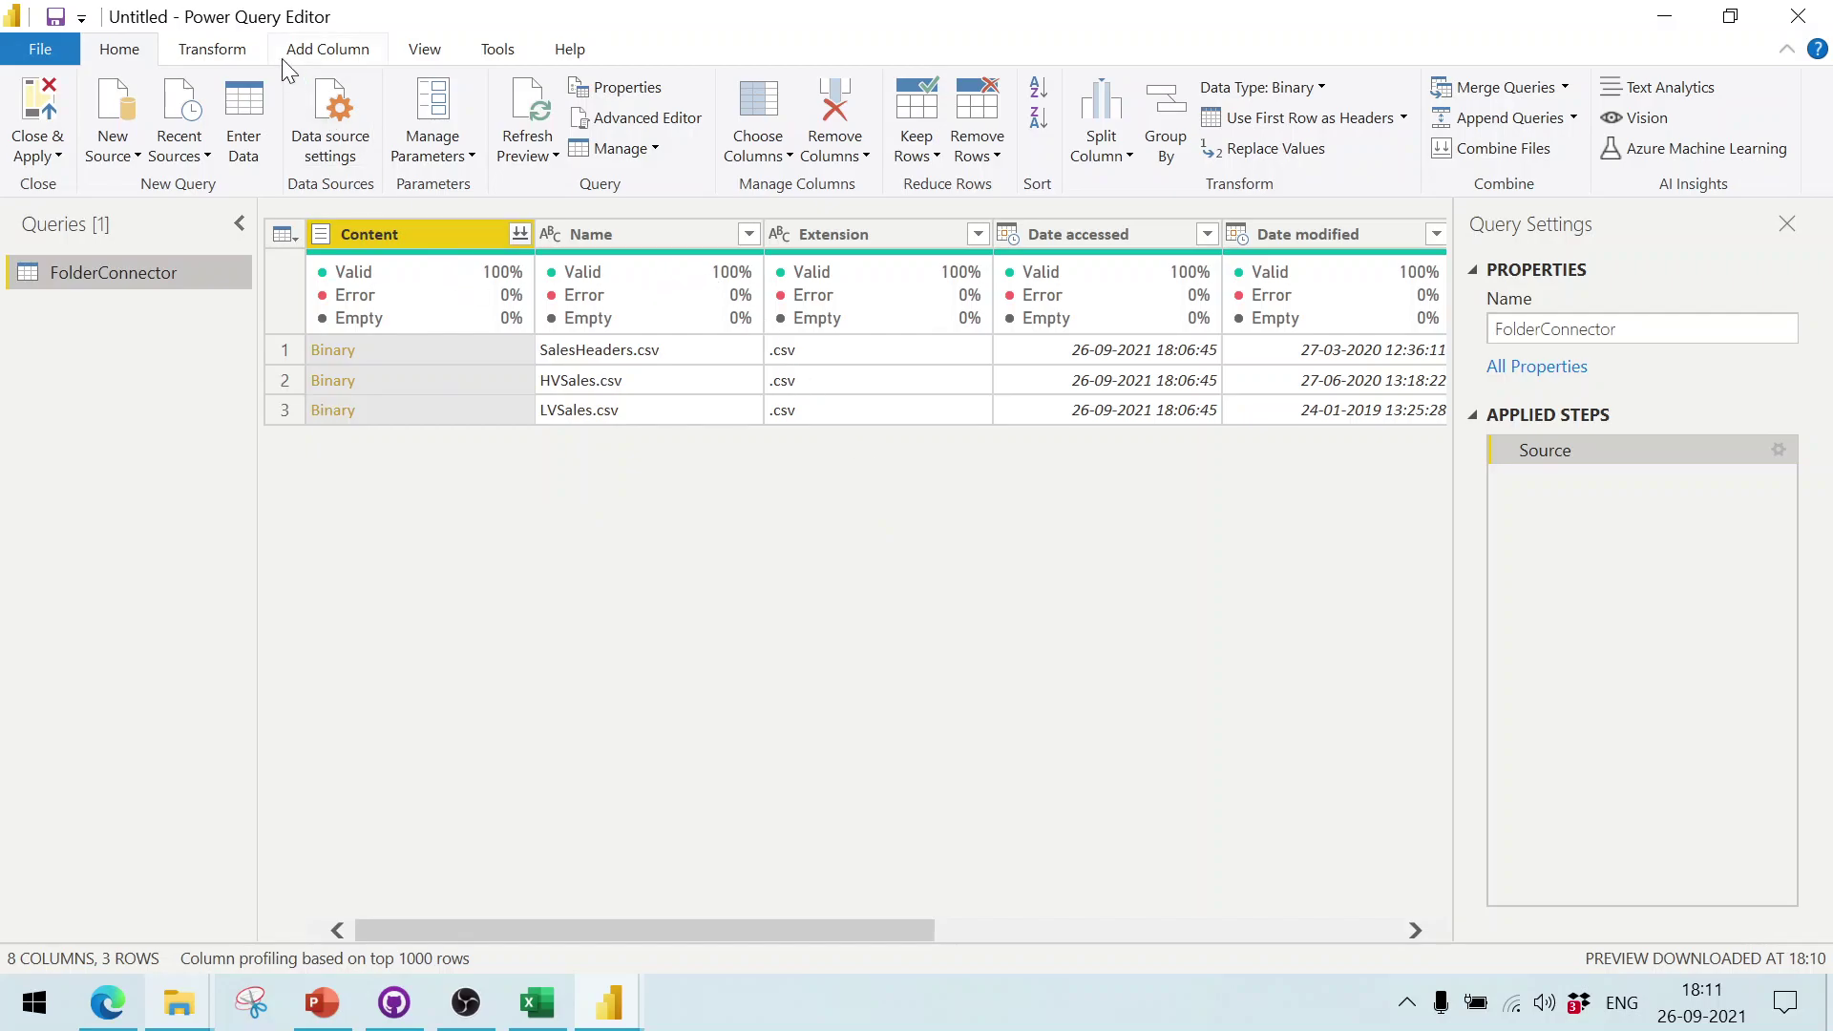
{"action": "left_click", "coordinate": [422, 52]}
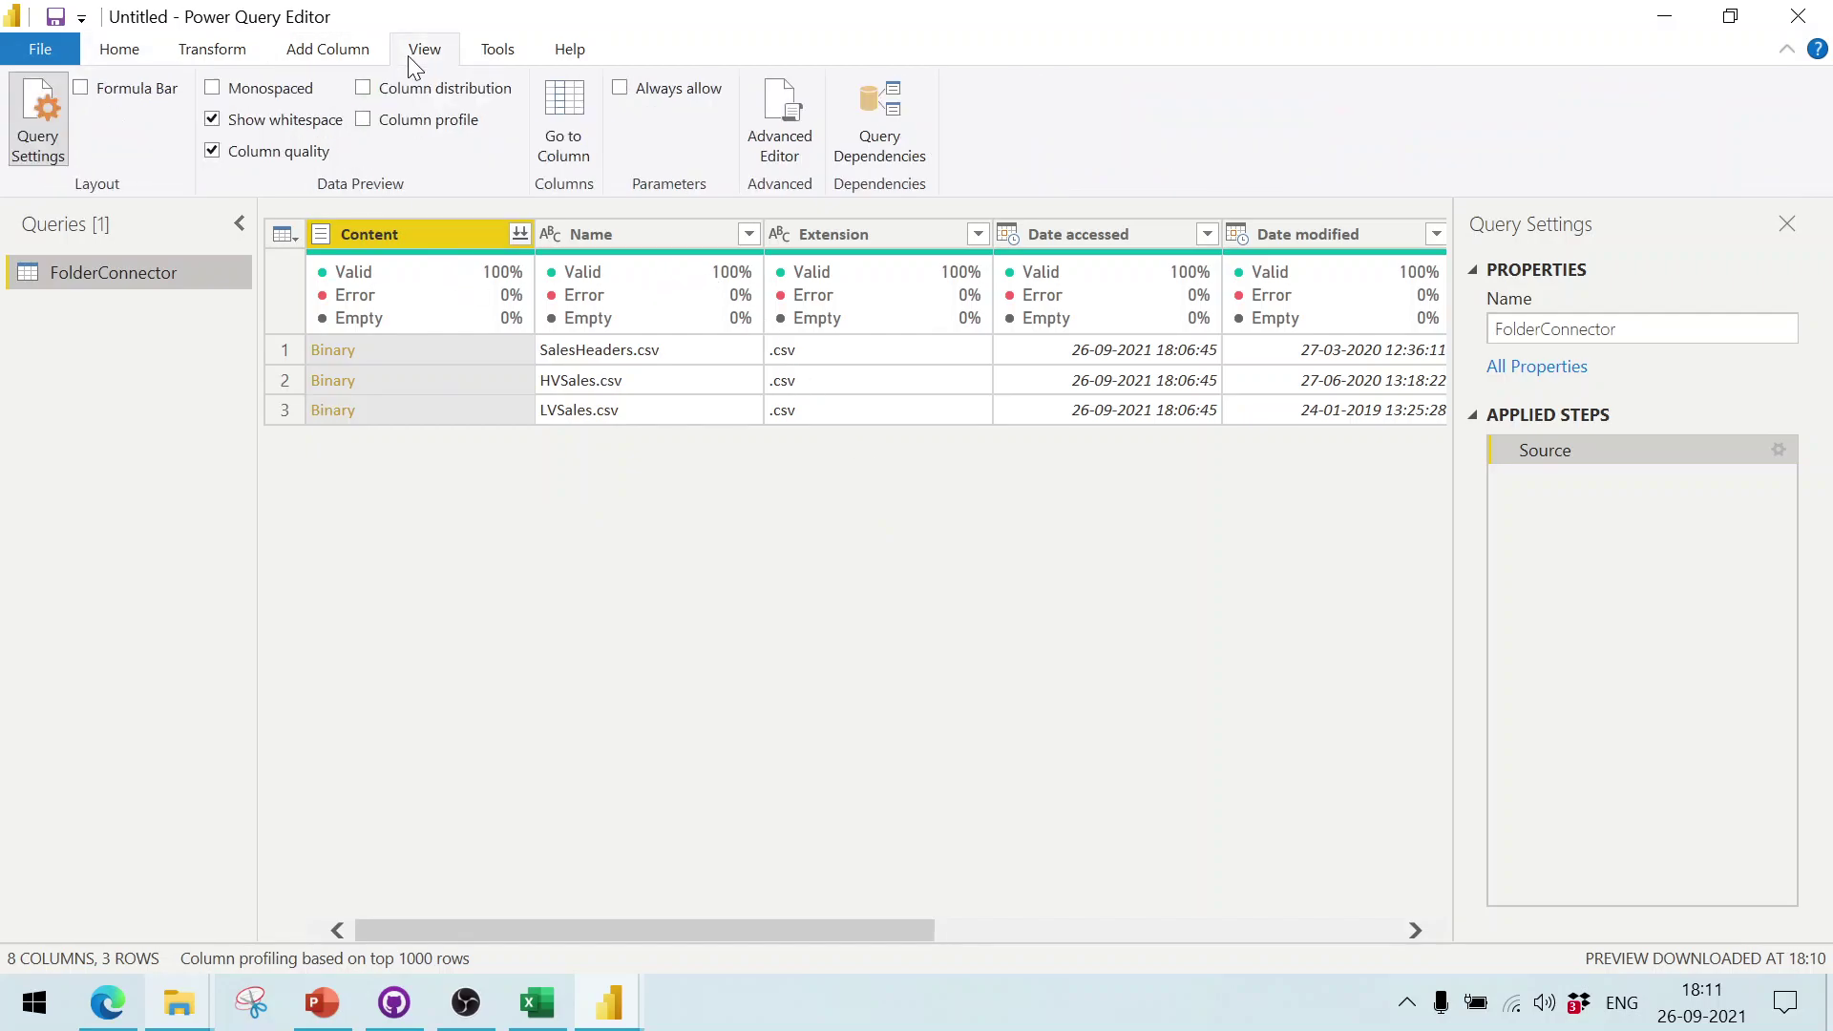
{"action": "left_click", "coordinate": [236, 155]}
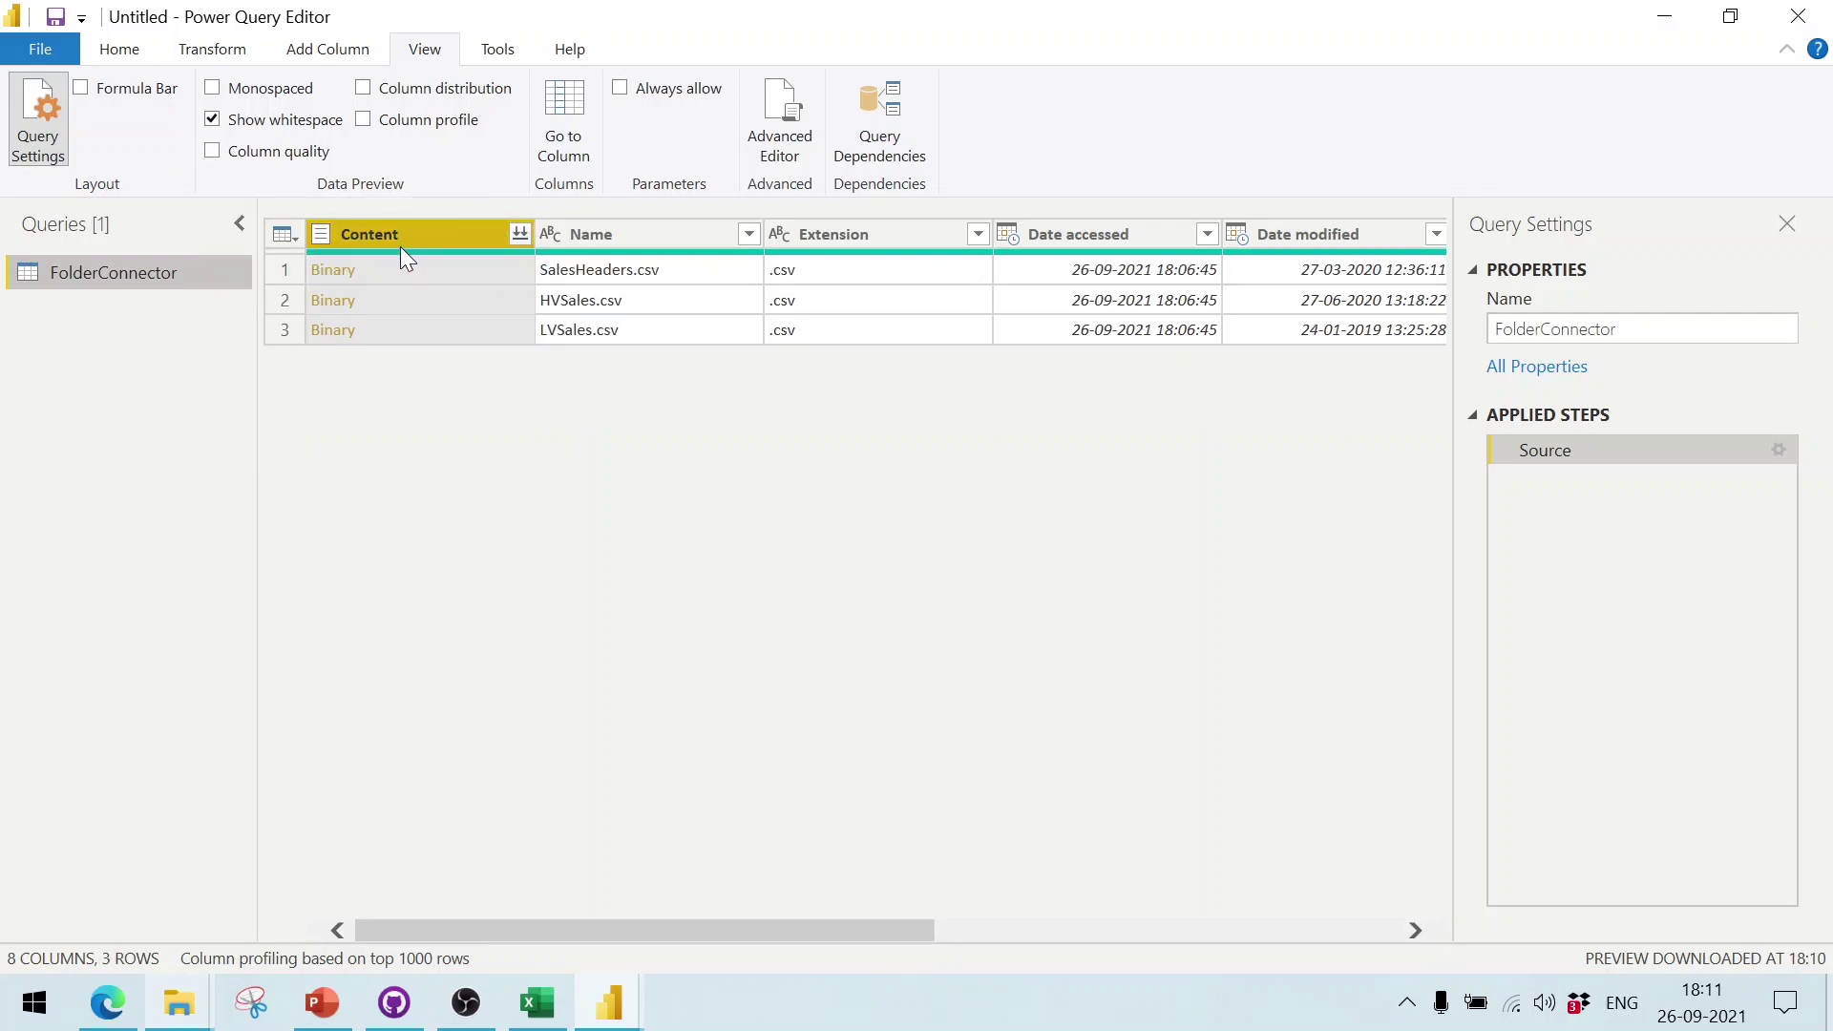
Step: Combine the Content column's CSV files, accepting the default Combine Files settings
{"action": "left_click", "coordinate": [520, 235]}
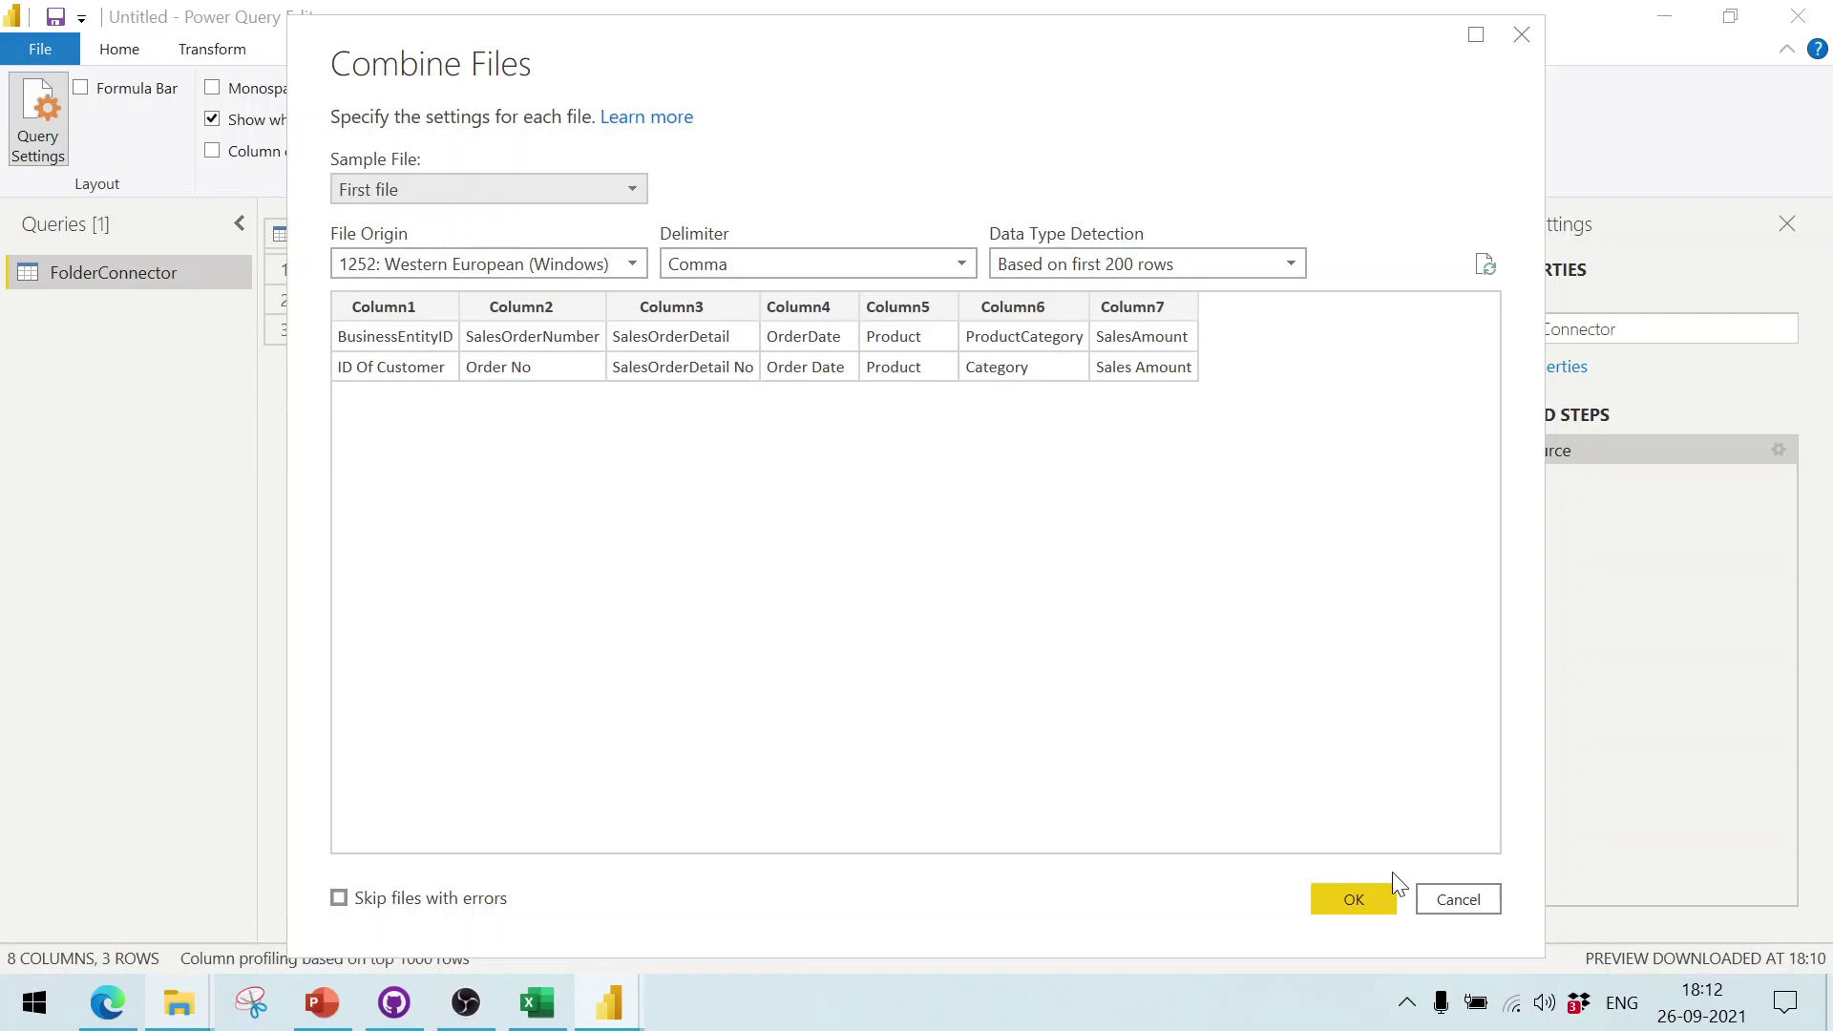
{"action": "left_click", "coordinate": [1351, 905]}
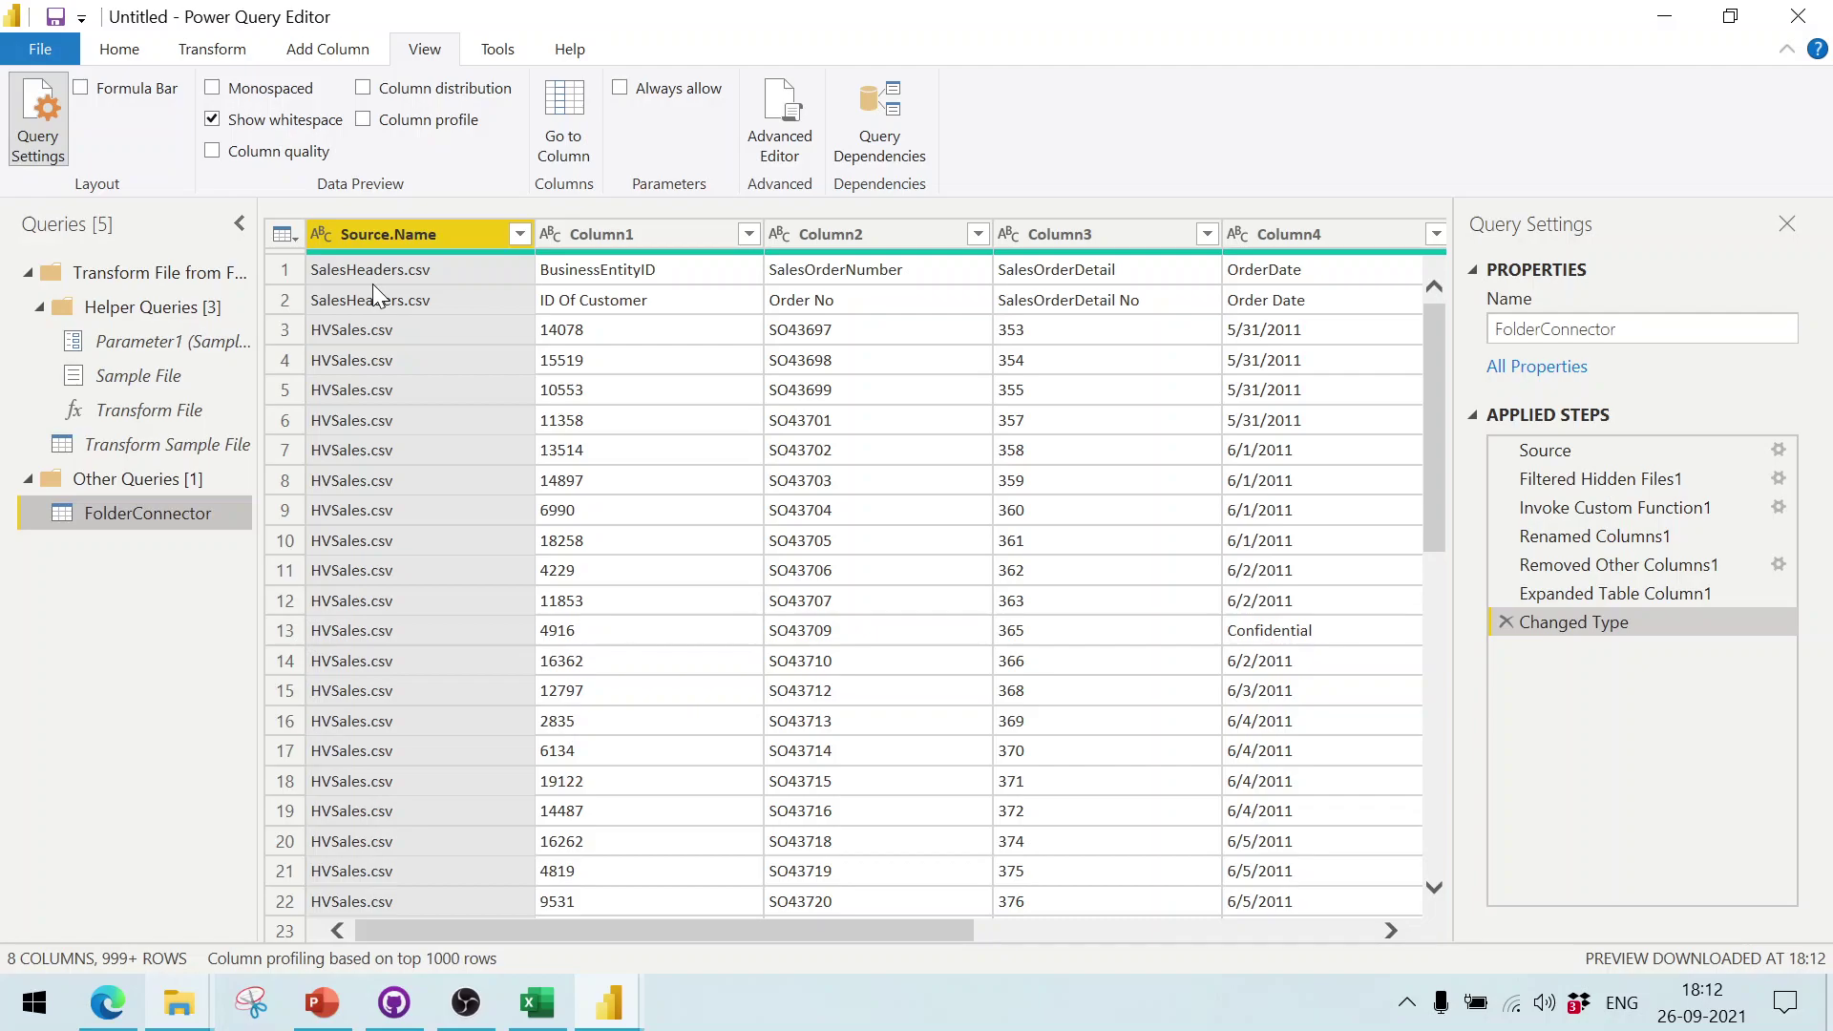
Step: Remove the top 2 rows of the combined table
{"action": "left_click", "coordinate": [126, 52]}
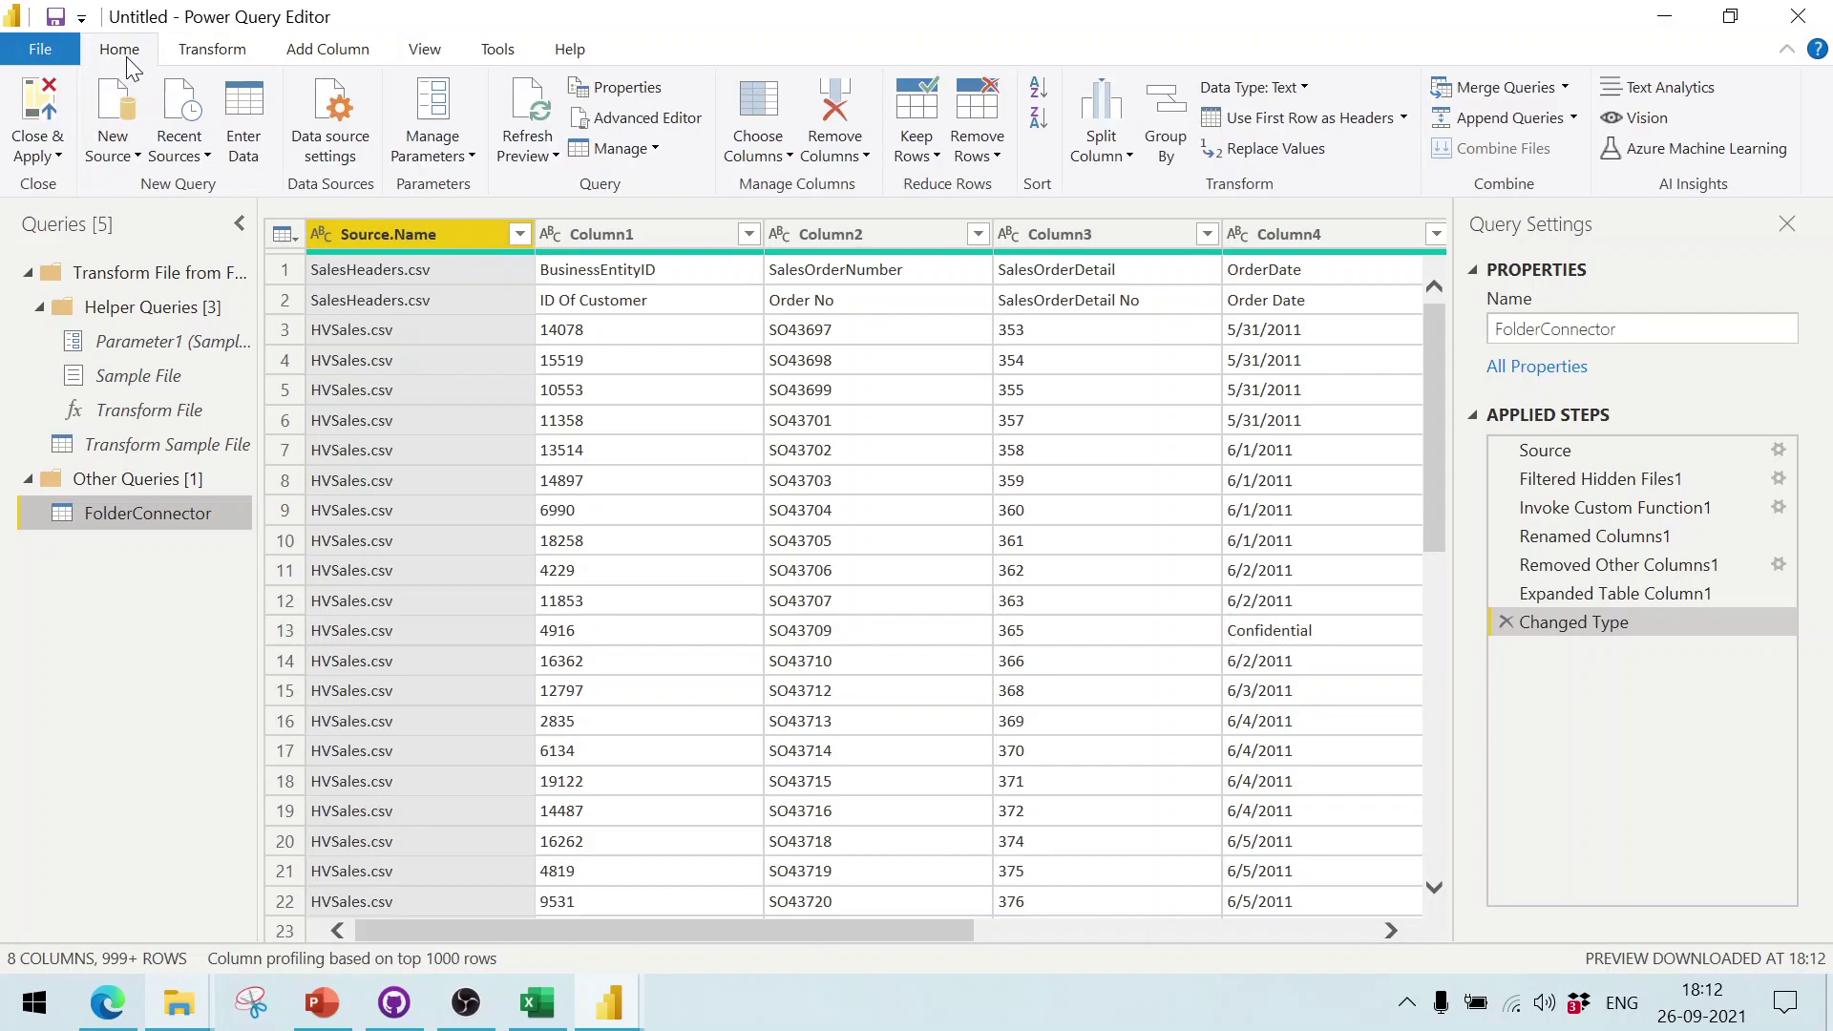
{"action": "left_click", "coordinate": [977, 159]}
{"action": "left_click", "coordinate": [1009, 186]}
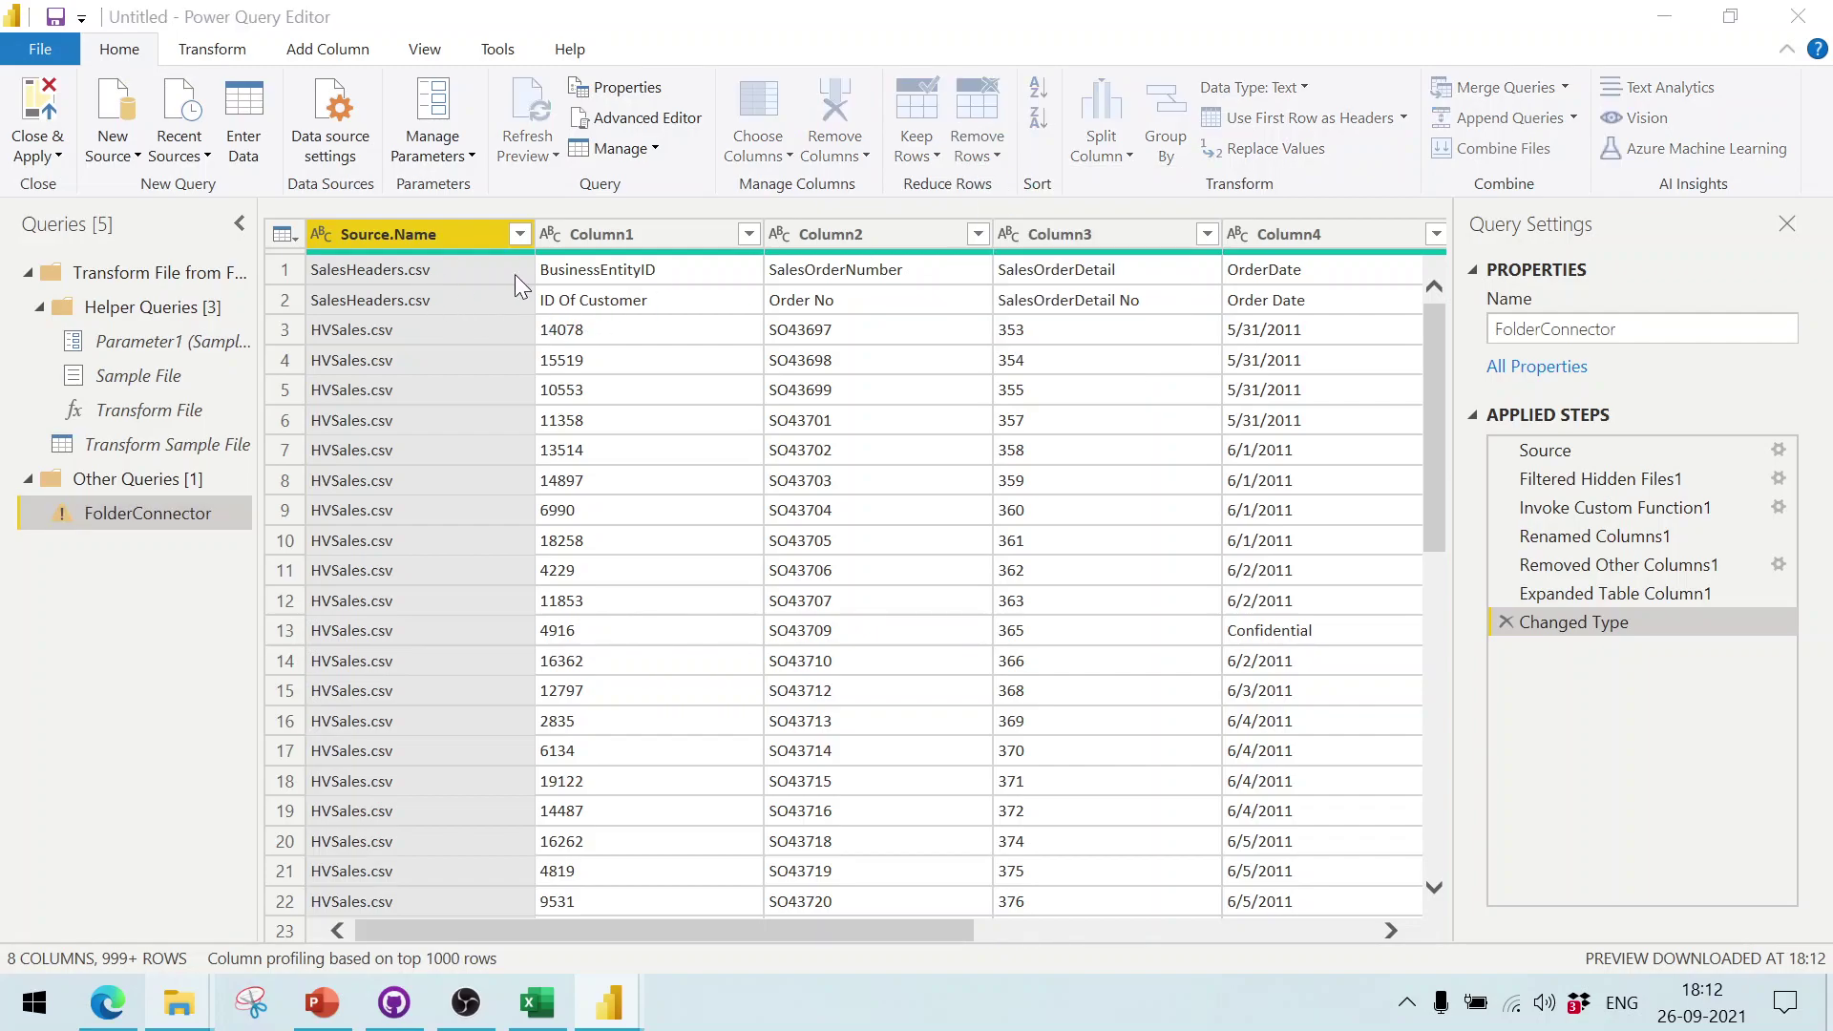
{"action": "left_click", "coordinate": [779, 496]}
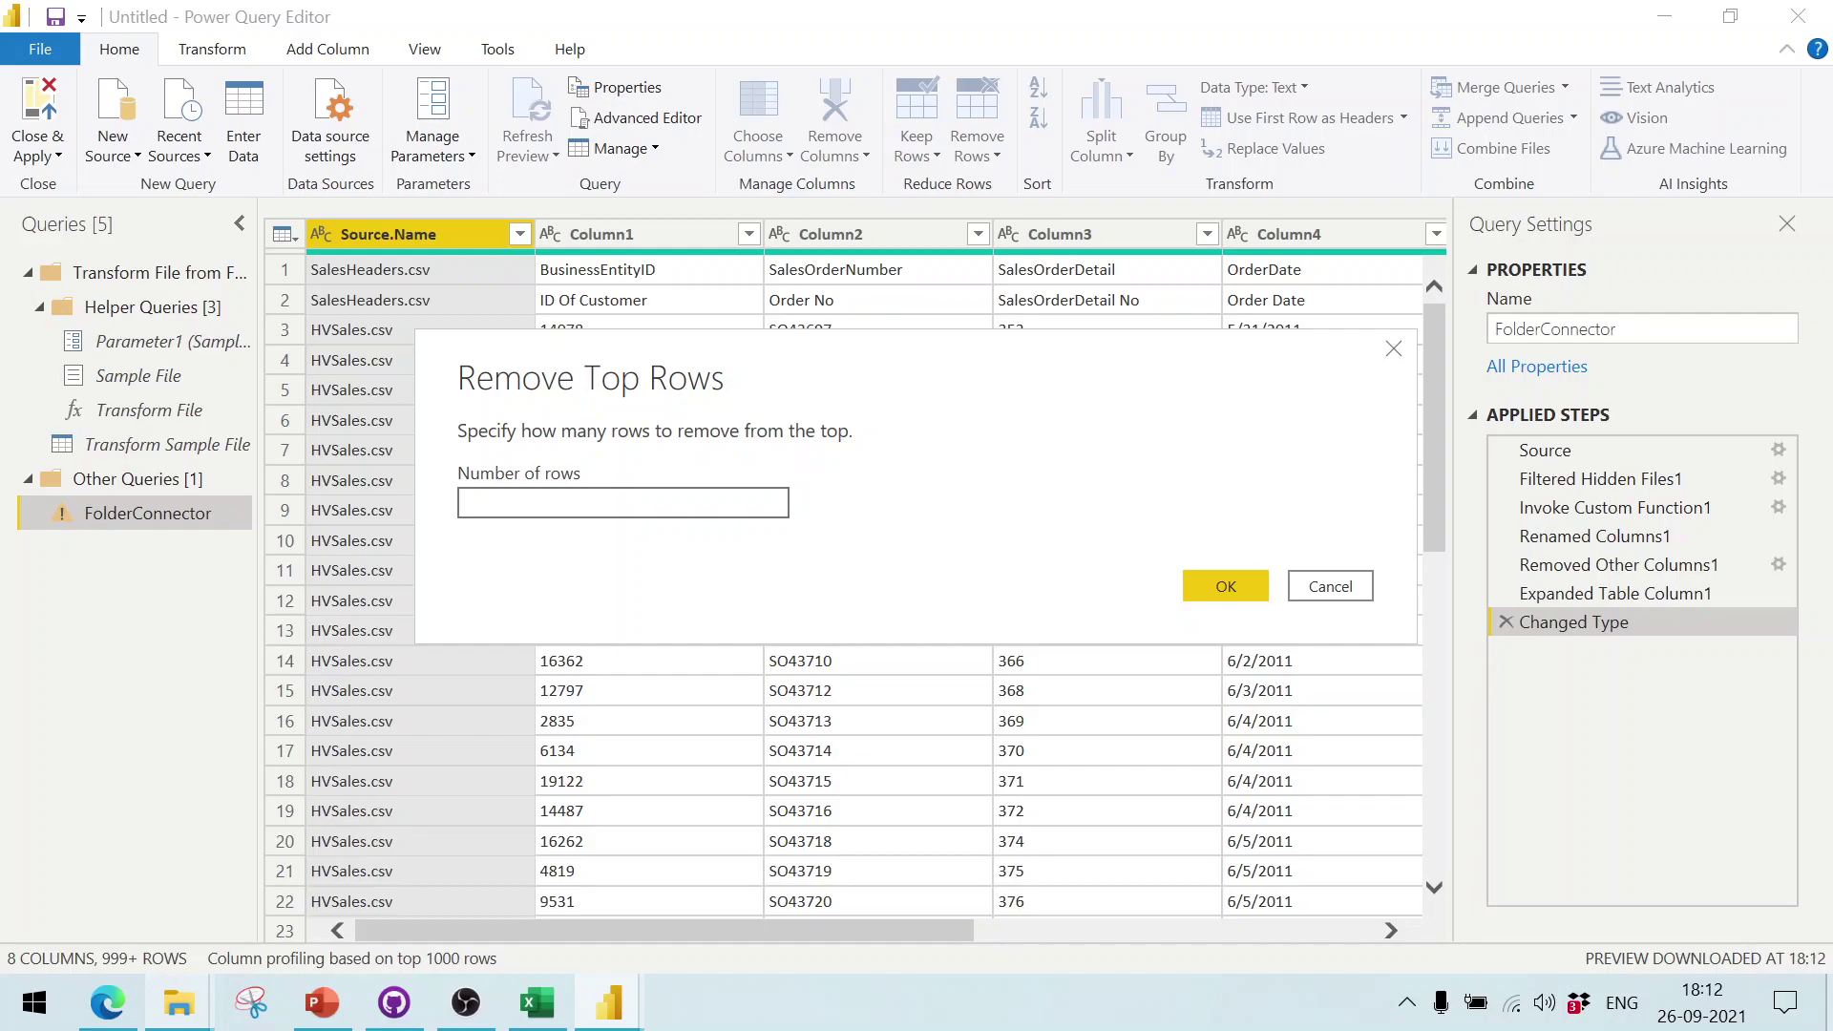
{"action": "type", "text": "2"}
{"action": "left_click", "coordinate": [1223, 576]}
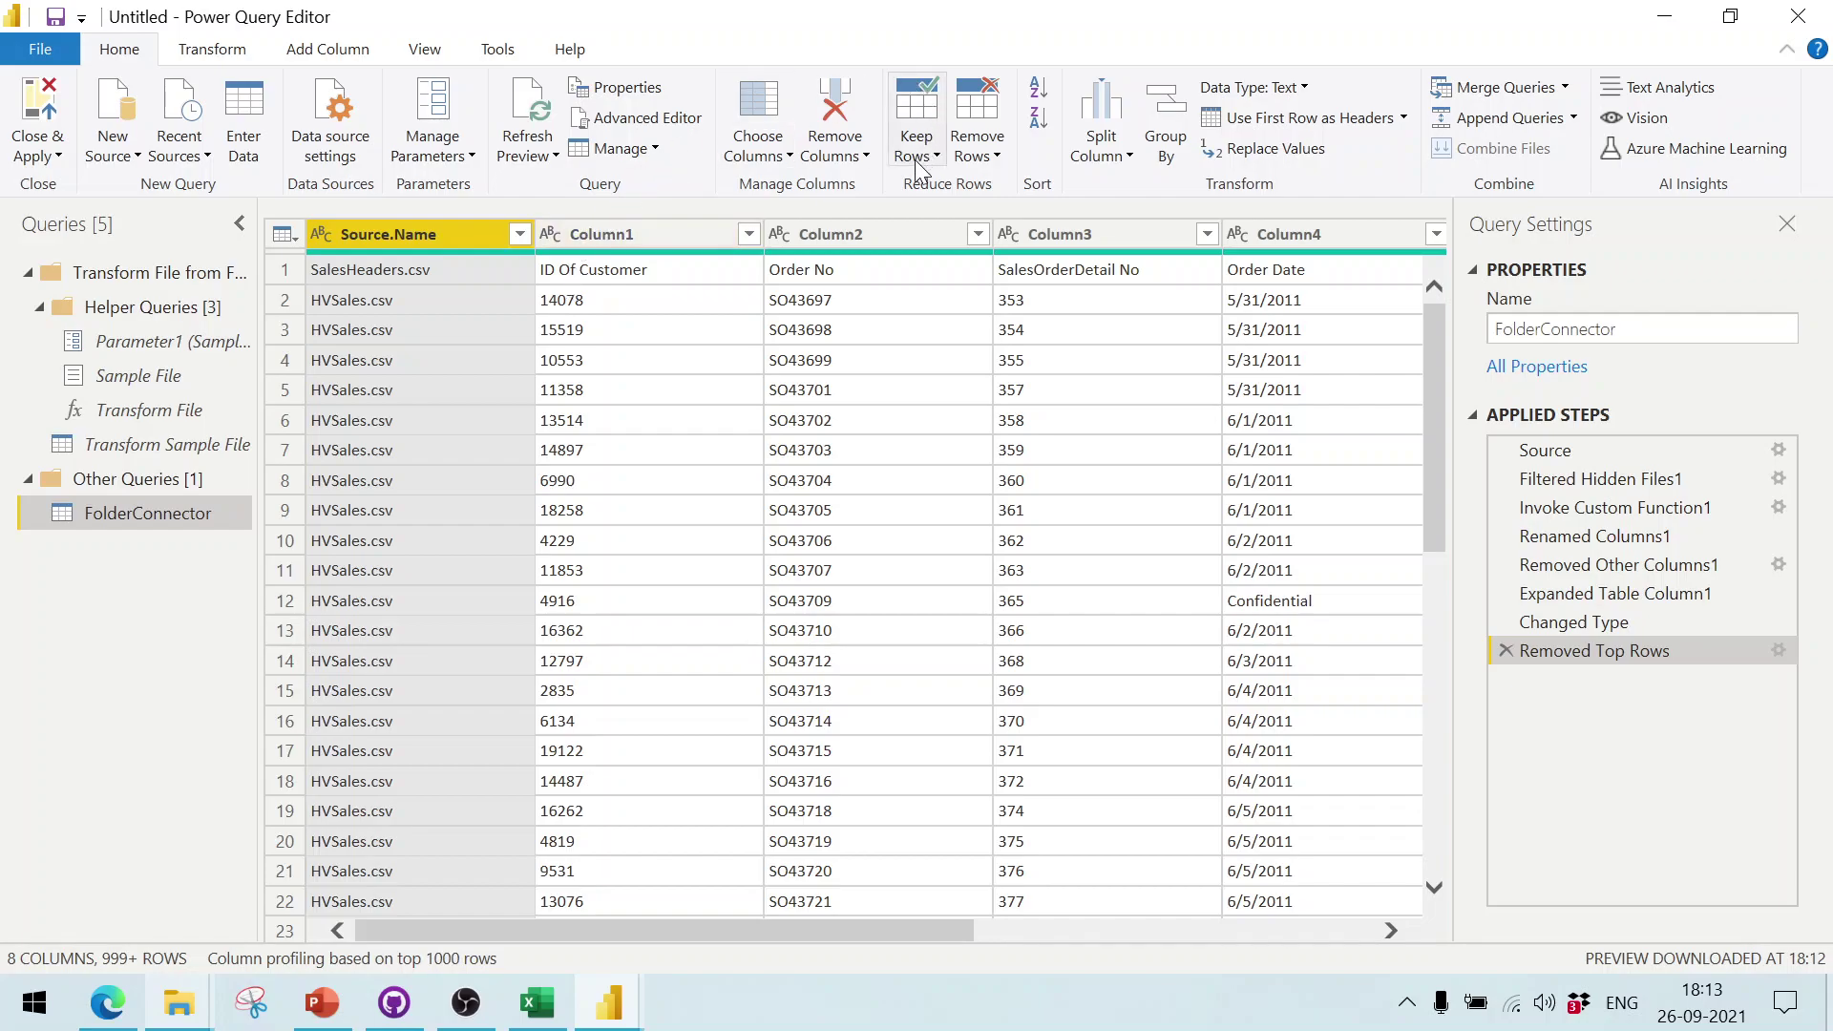
Step: Promote the first row to headers and rename ID Of Customer to Customer ID
{"action": "left_click", "coordinate": [1310, 116]}
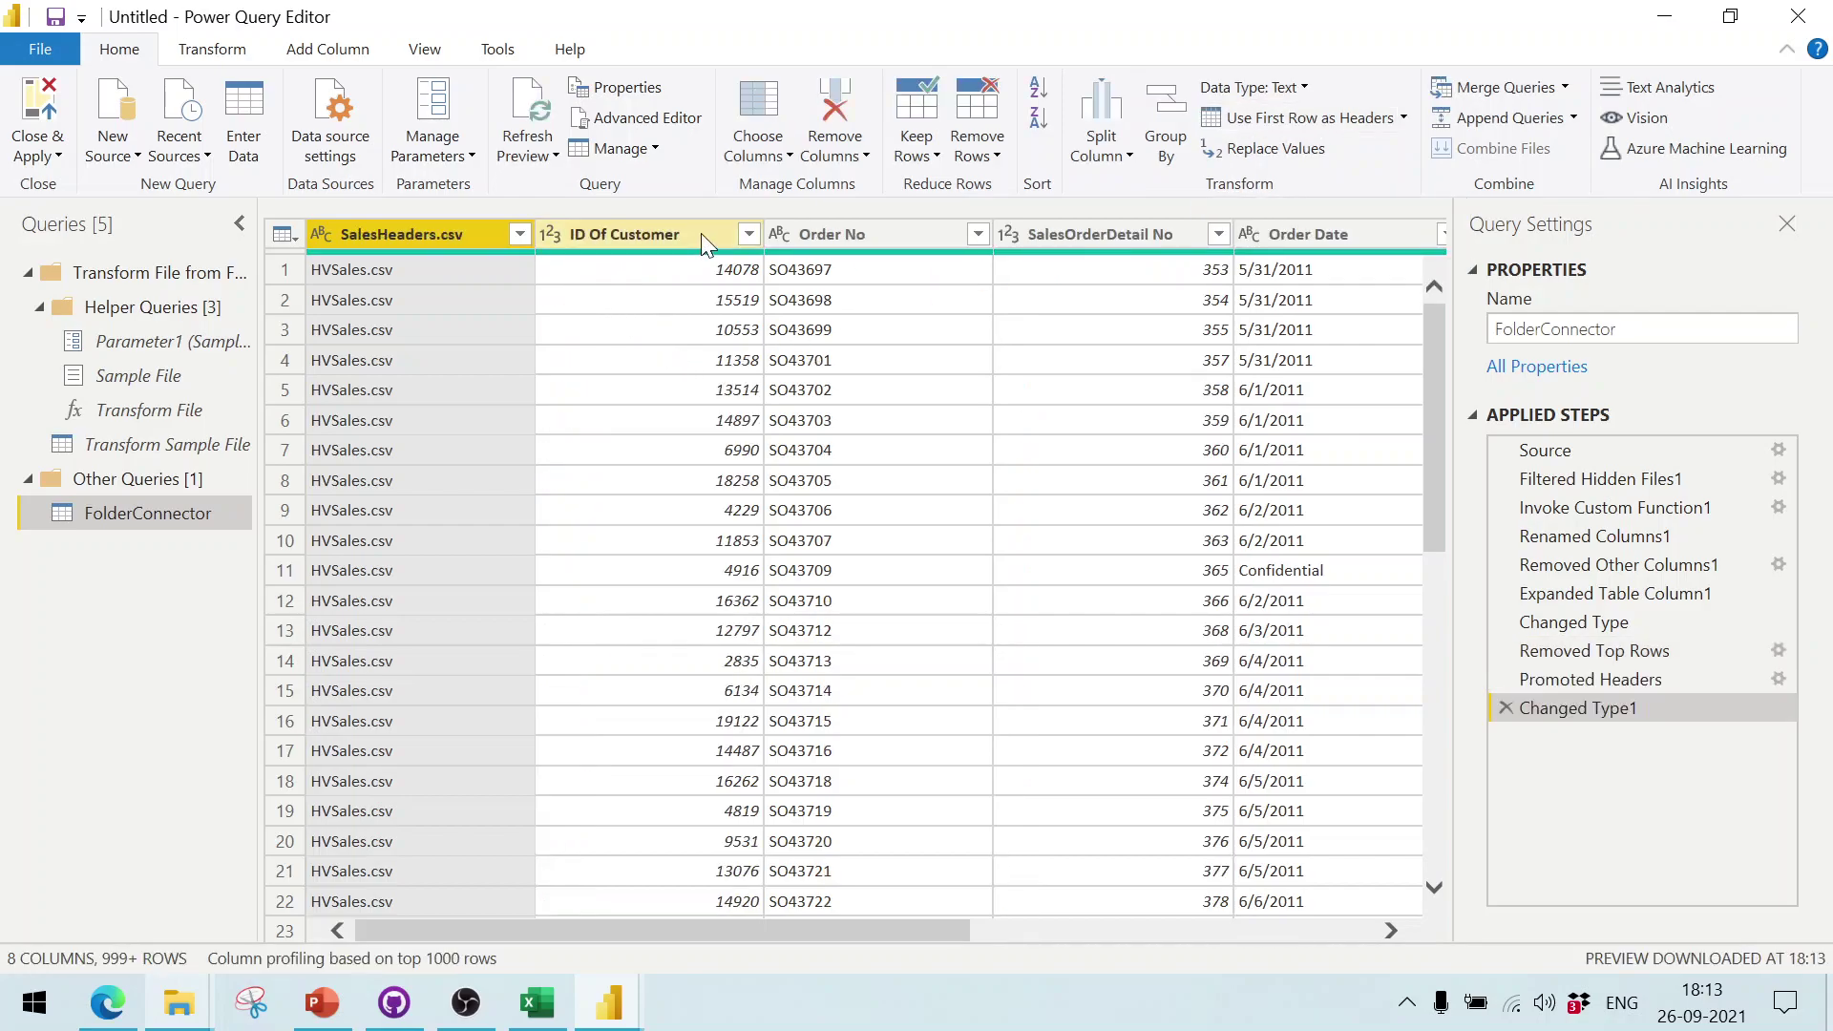
{"action": "double_click", "coordinate": [701, 232]}
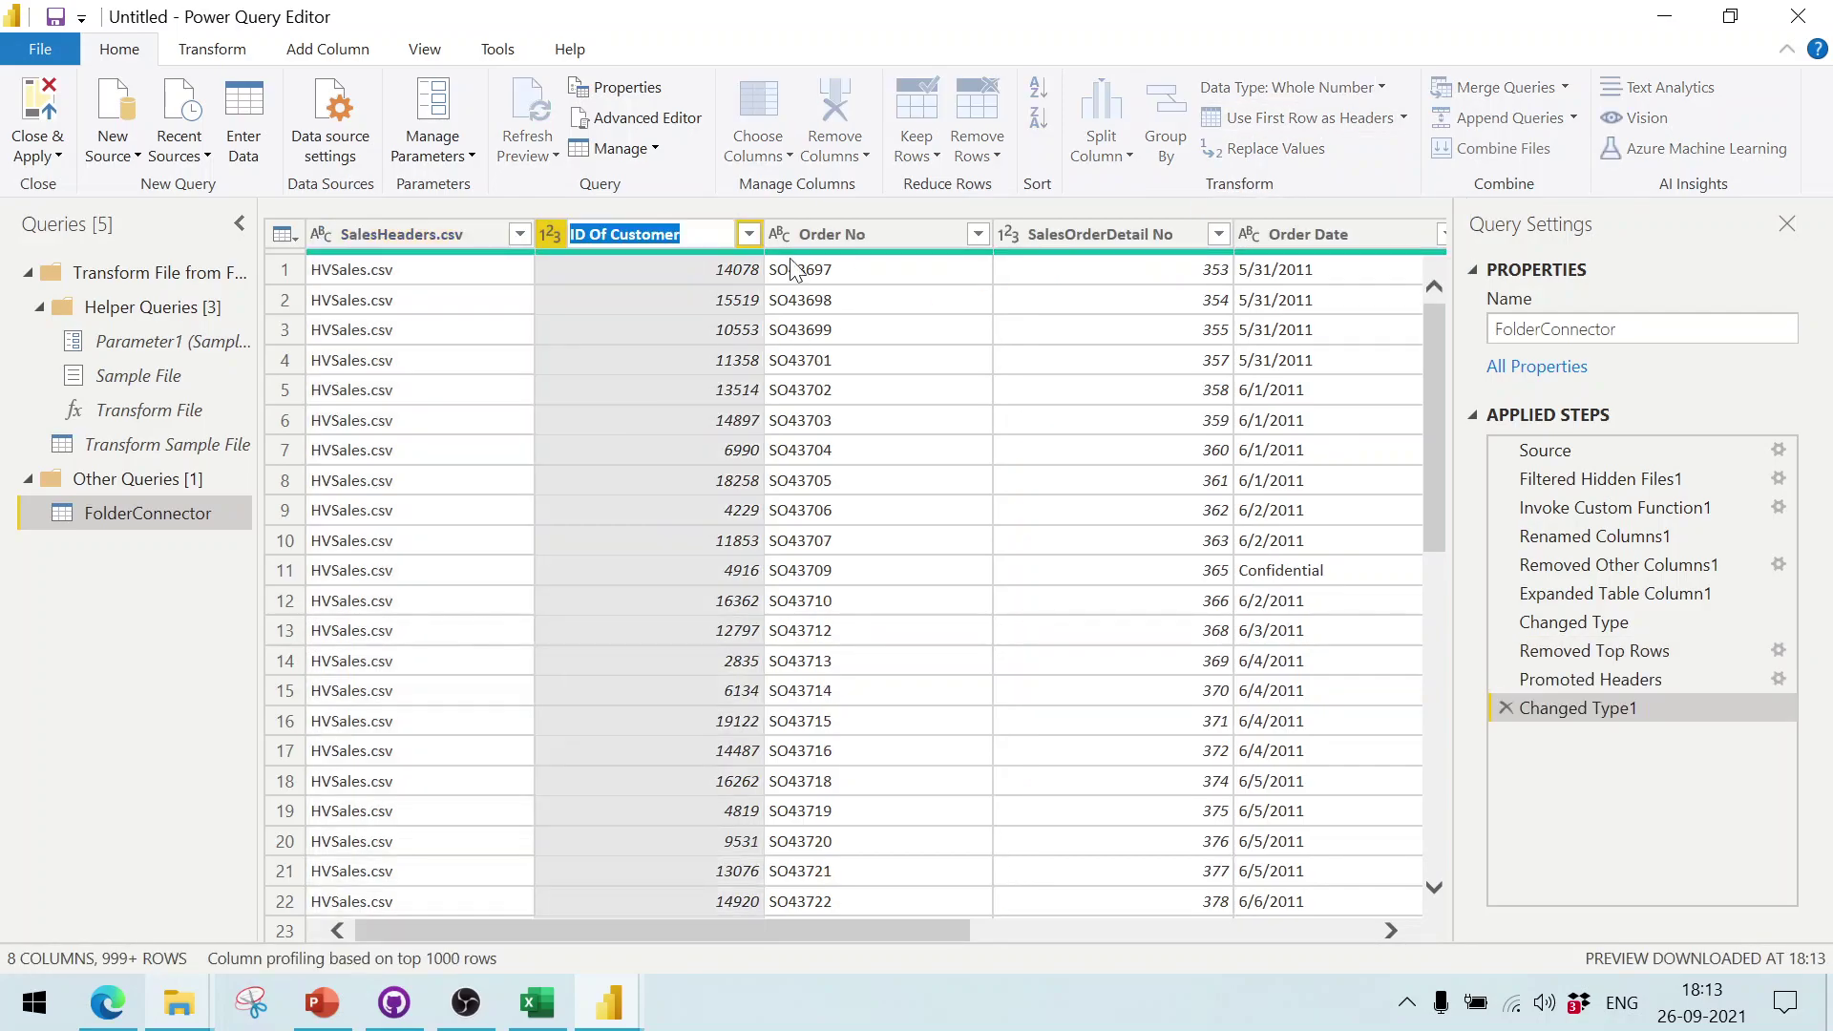
{"action": "type", "text": "Custo"}
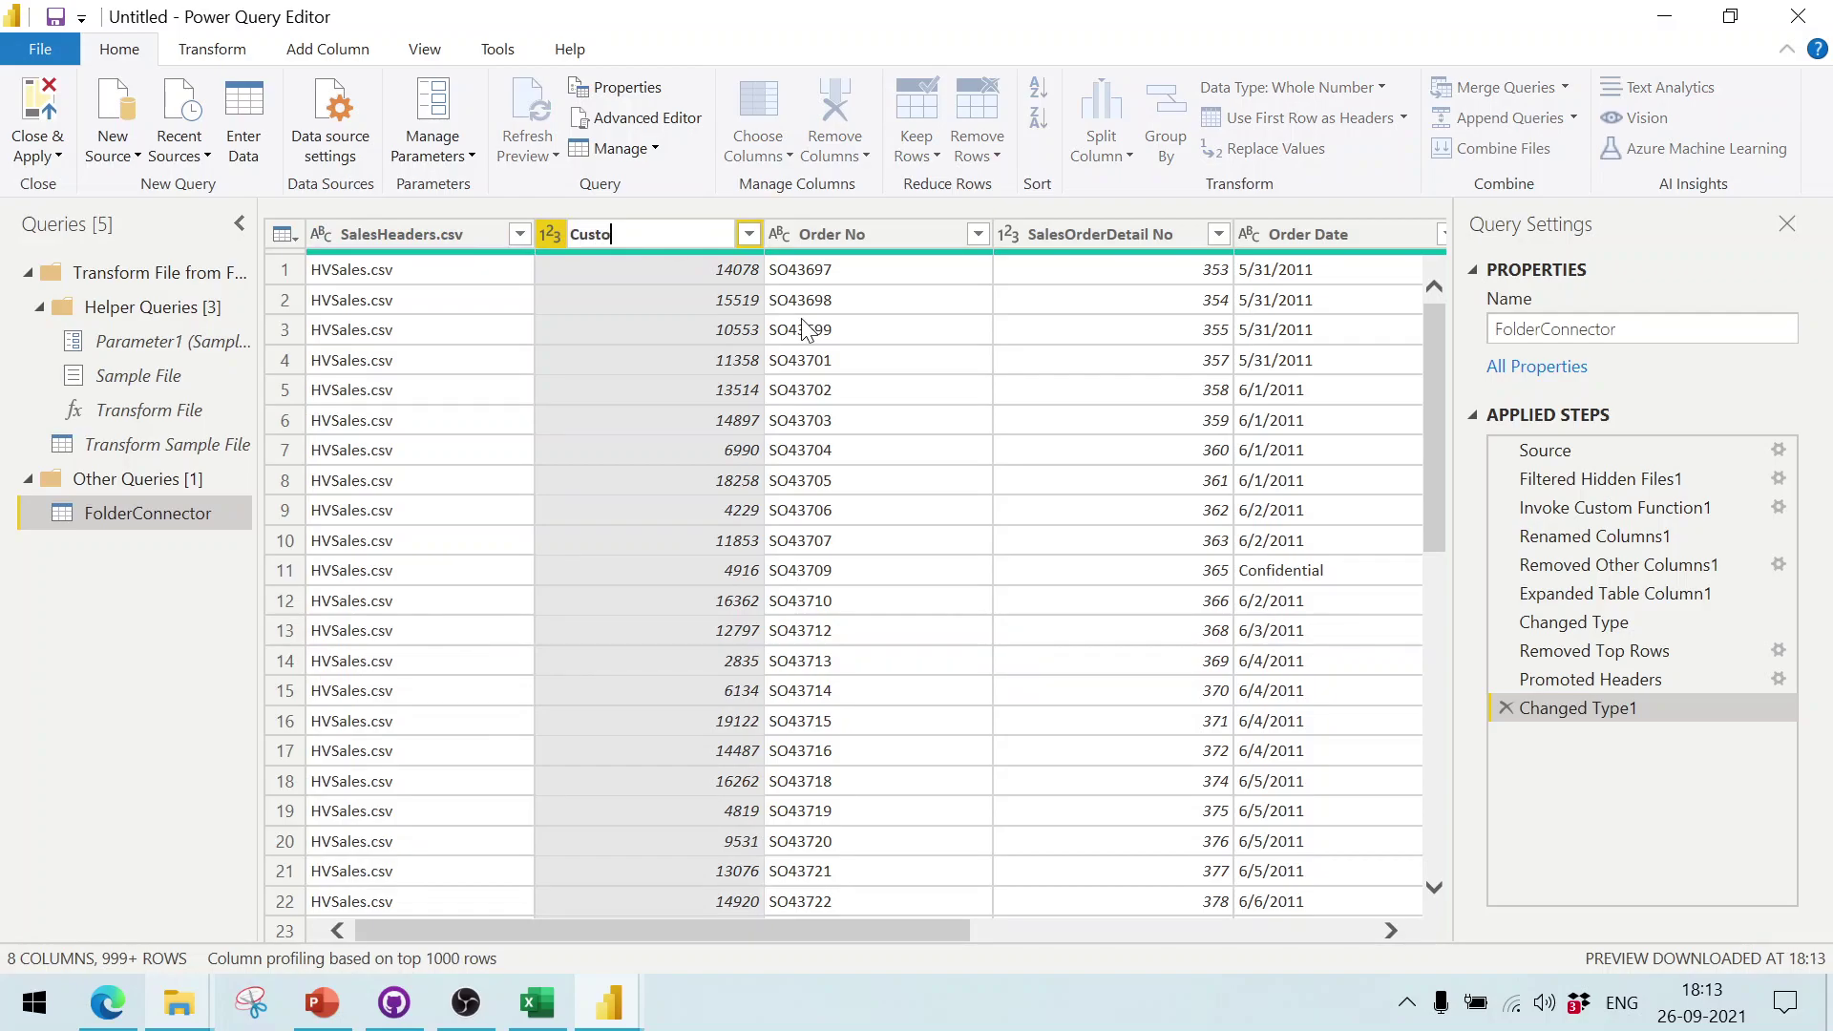
{"action": "type", "text": "mer ID"}
{"action": "key", "text": "Return"}
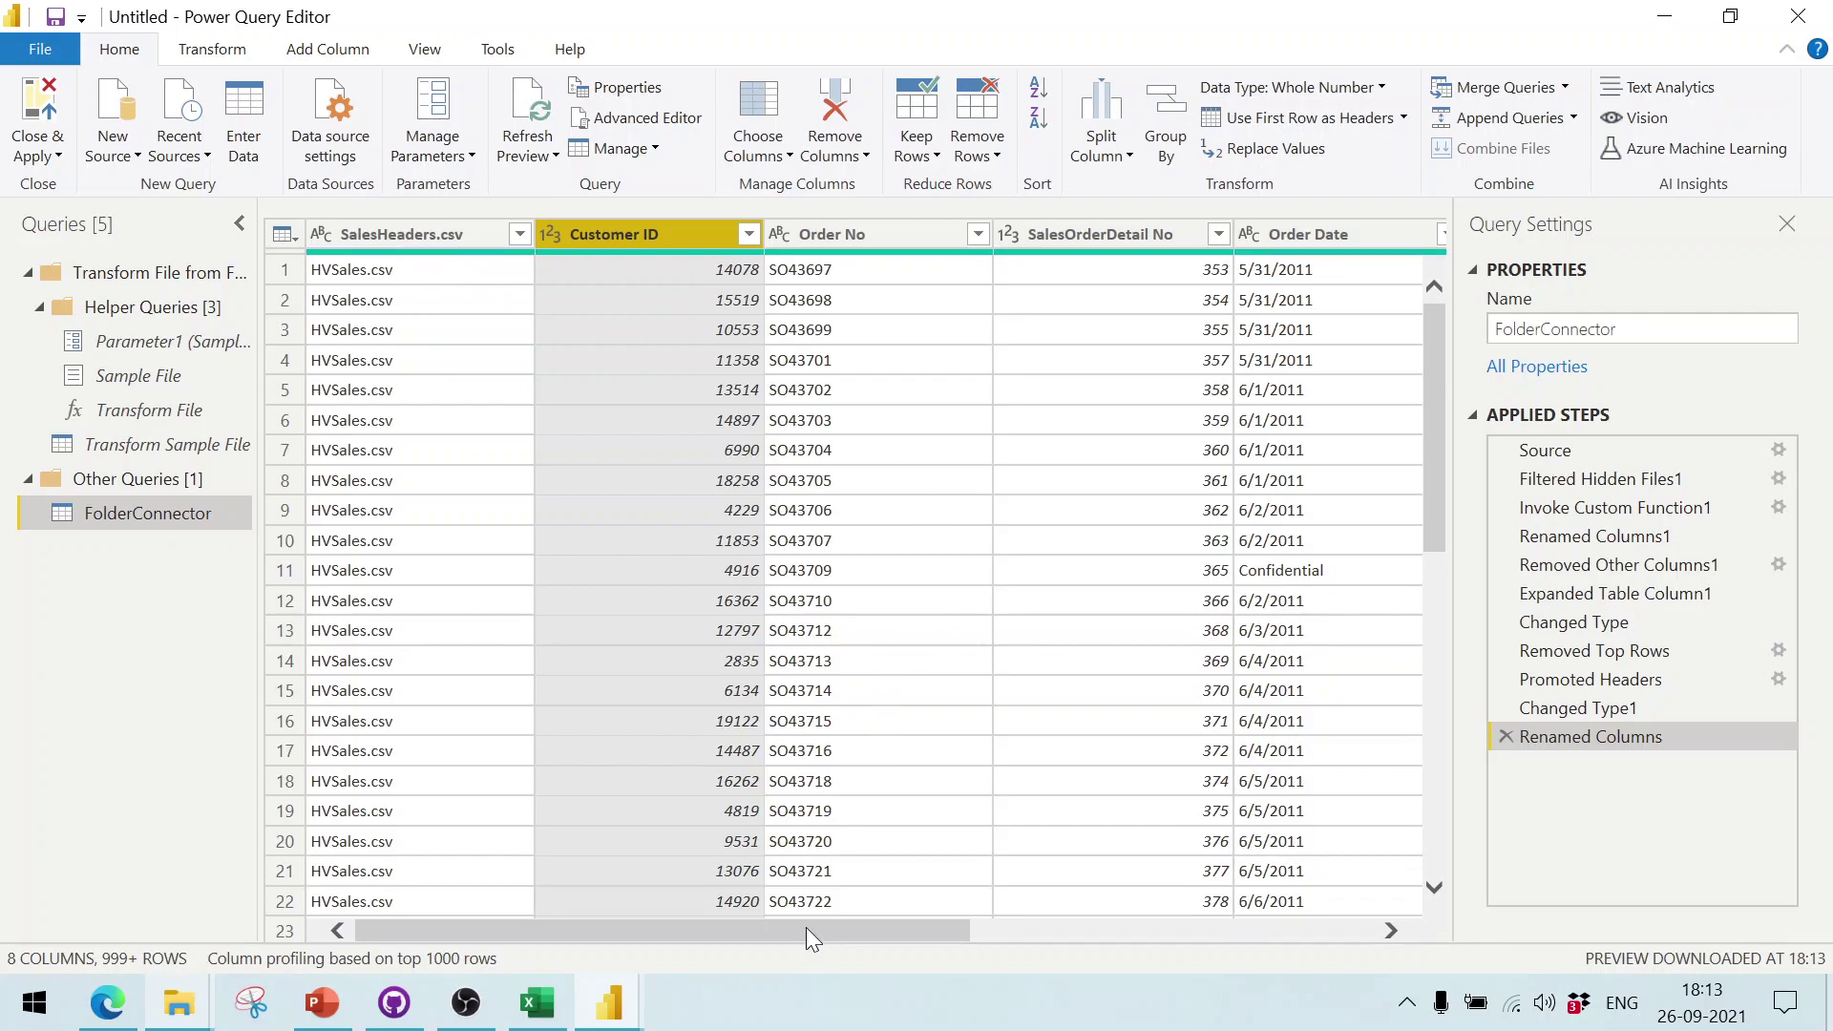
{"action": "left_click_drag", "start_coordinate": [806, 928], "coordinate": [1241, 886]}
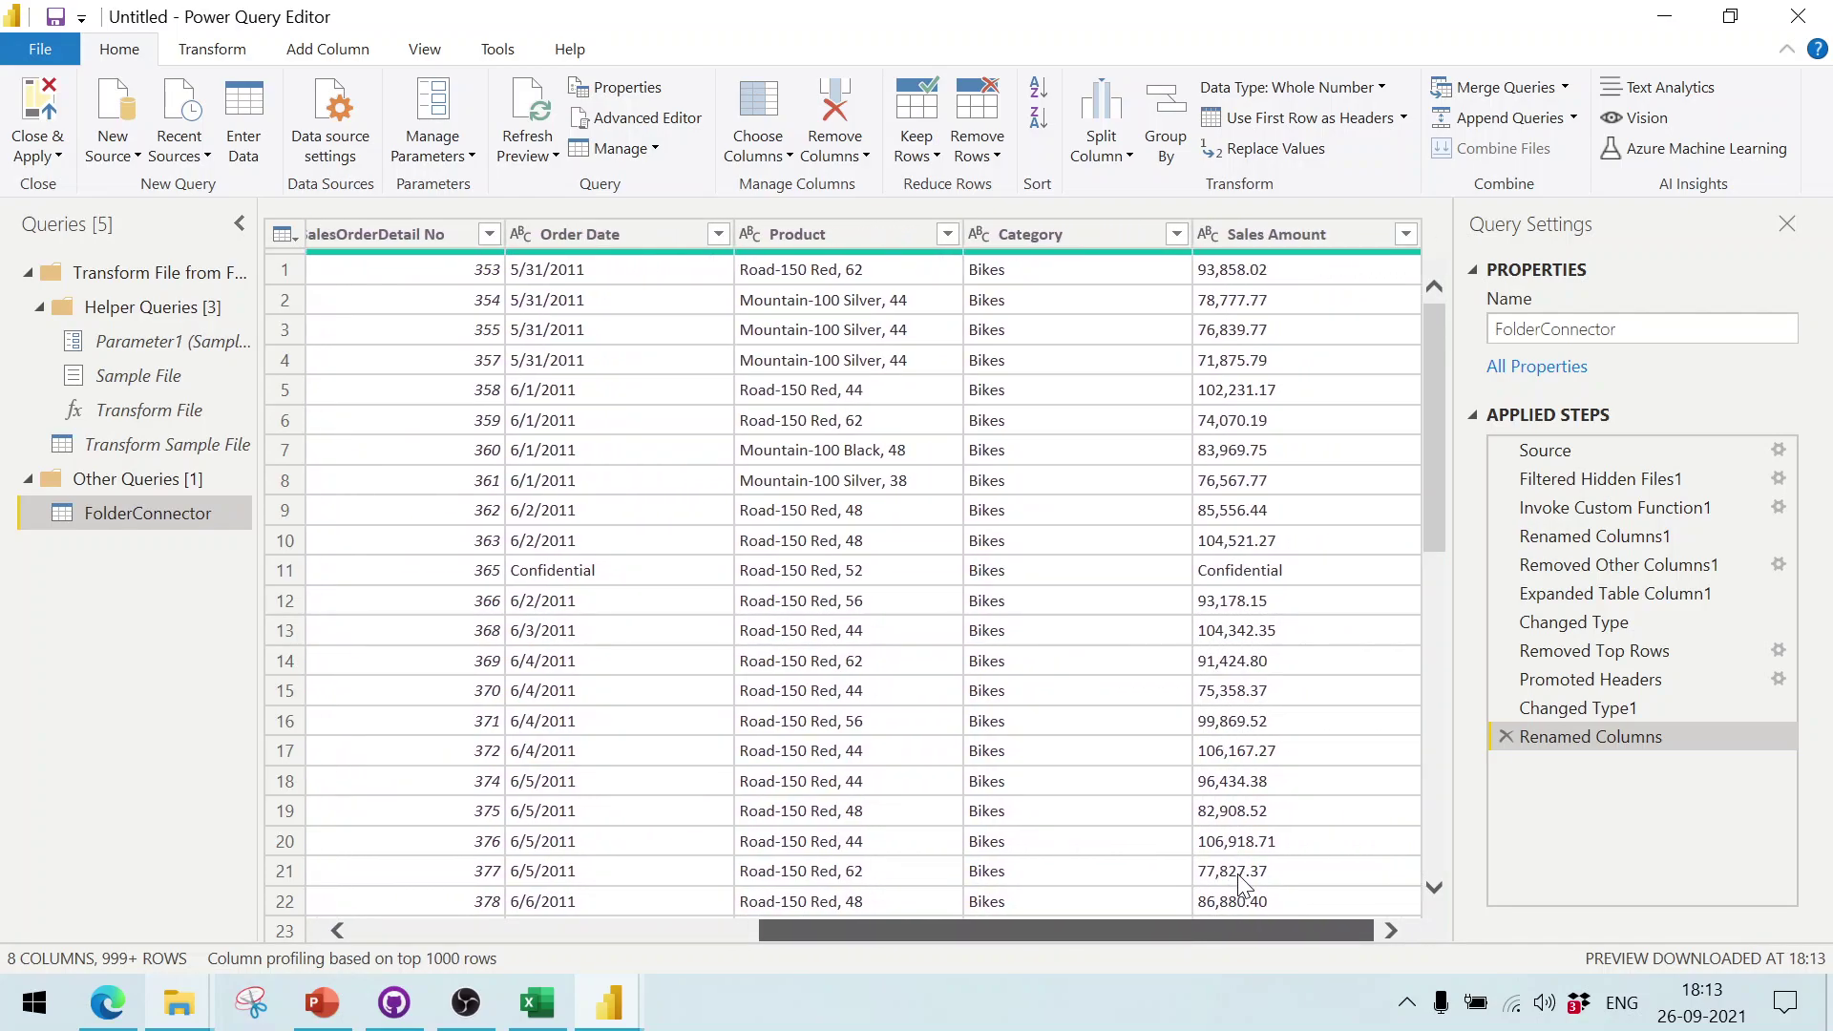
{"action": "scroll", "coordinate": [1142, 888], "scroll_direction": "left", "scroll_amount": 4}
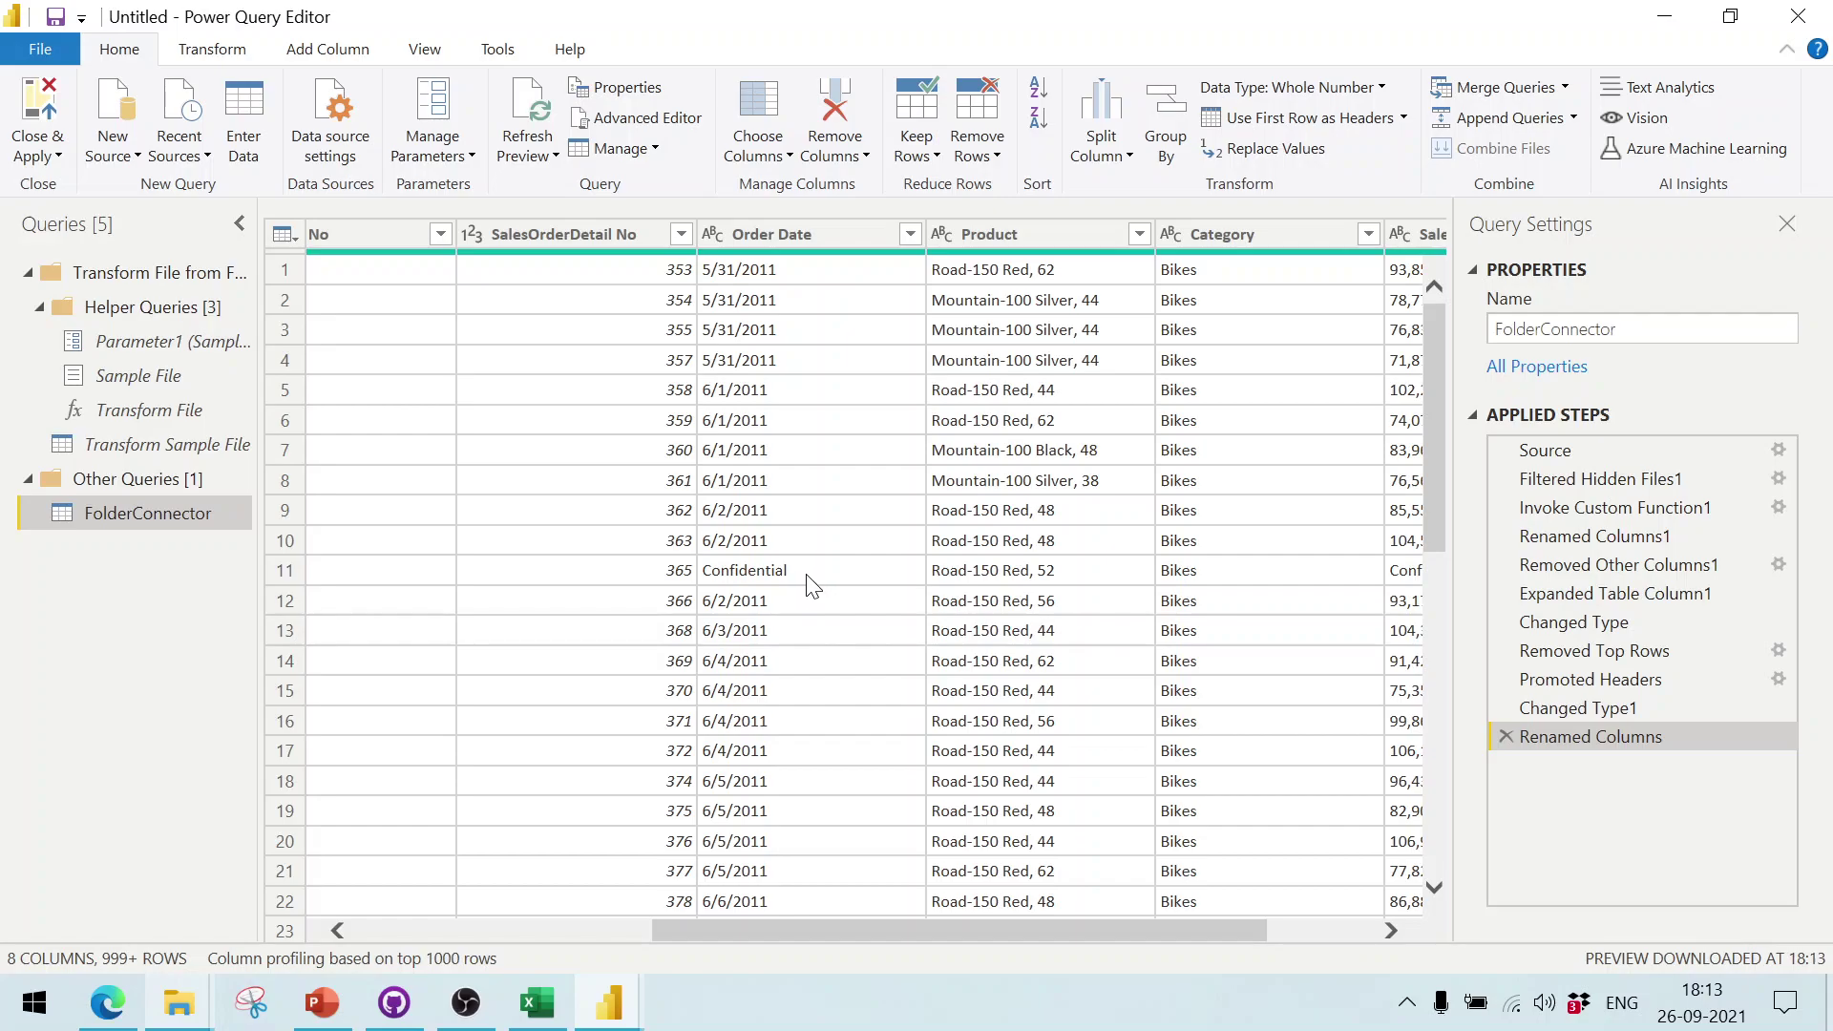
Step: Filter Order Date to exclude the Confidential value
{"action": "left_click", "coordinate": [909, 237]}
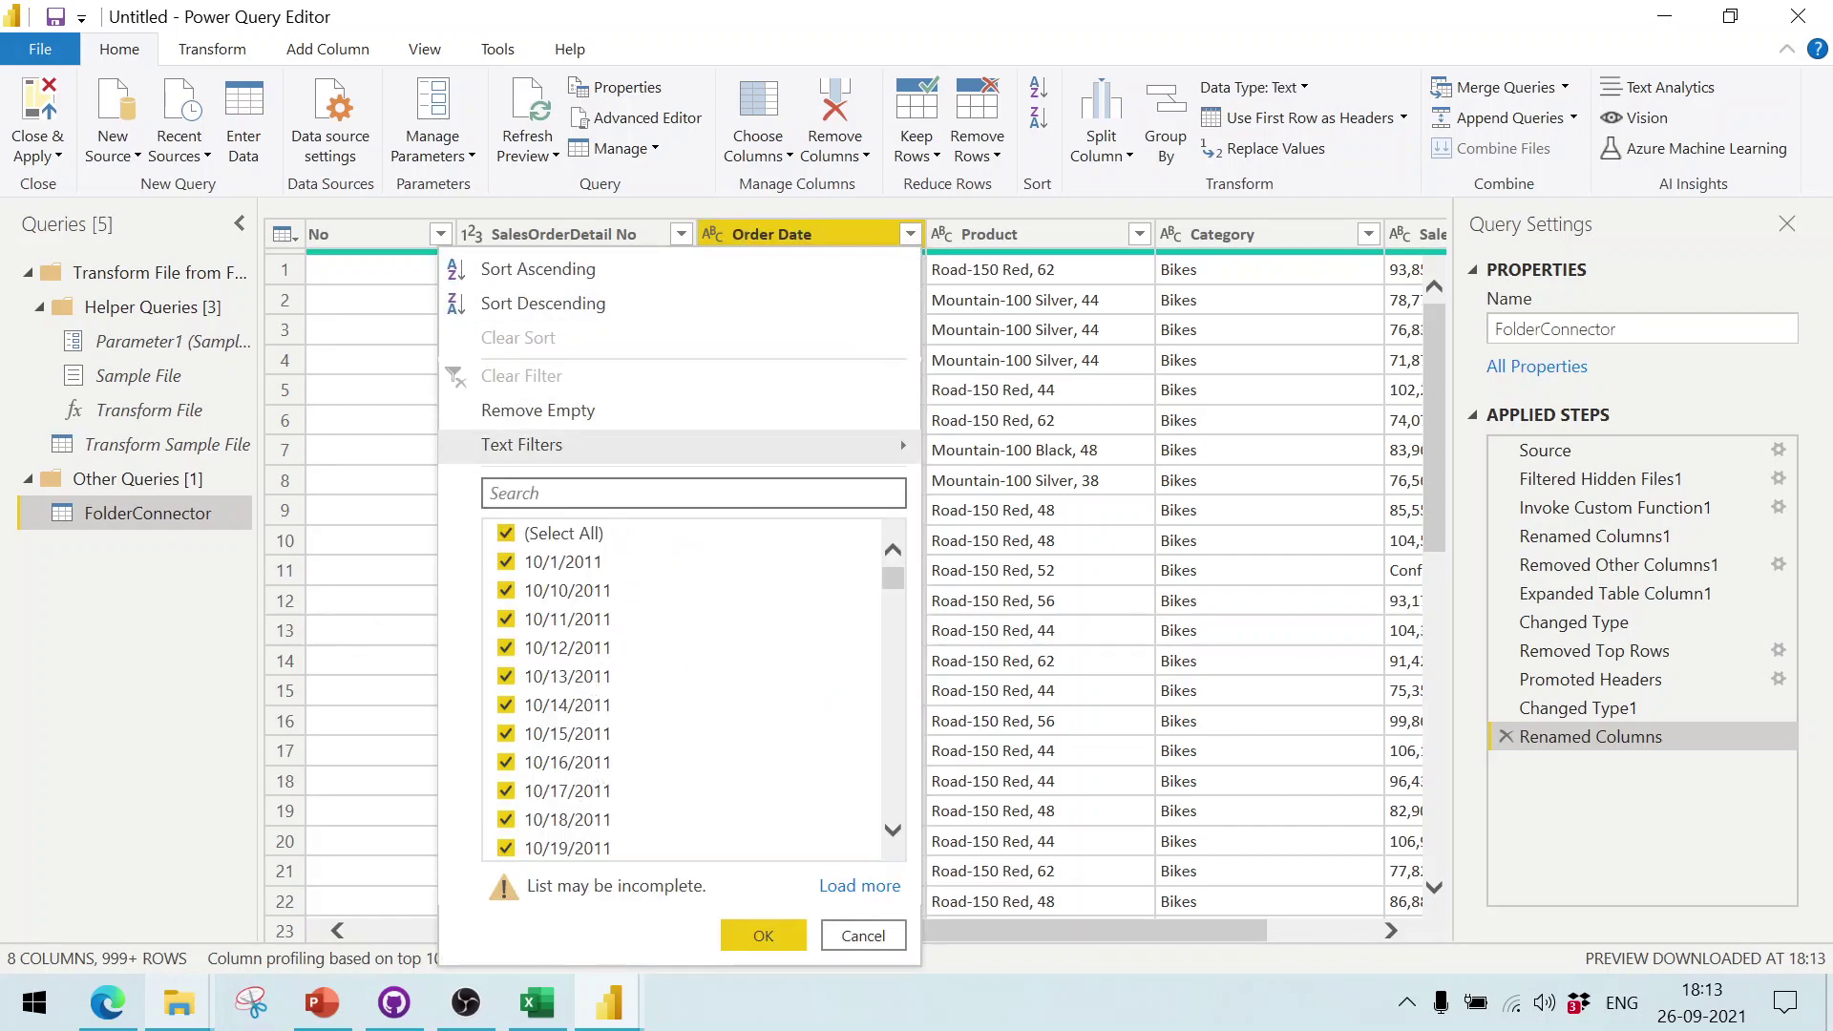
{"action": "left_click", "coordinate": [516, 493]}
{"action": "type", "text": "confi"}
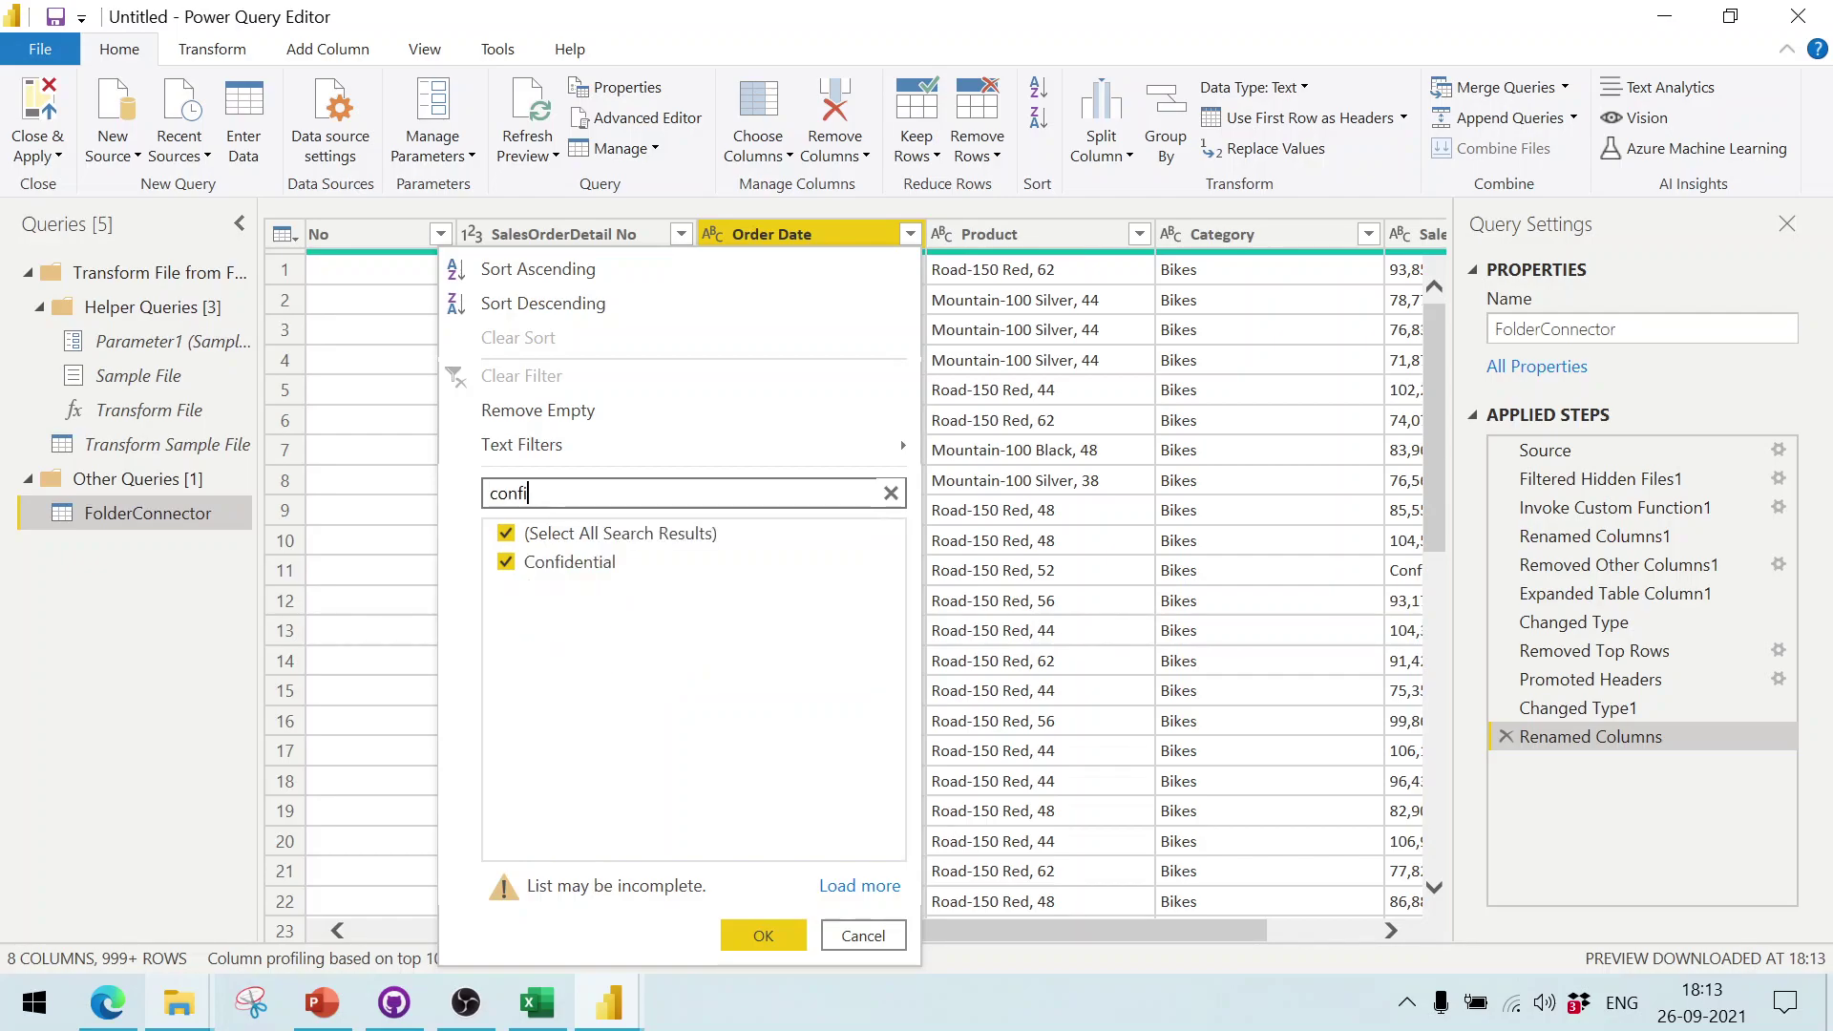
{"action": "left_click", "coordinate": [507, 565]}
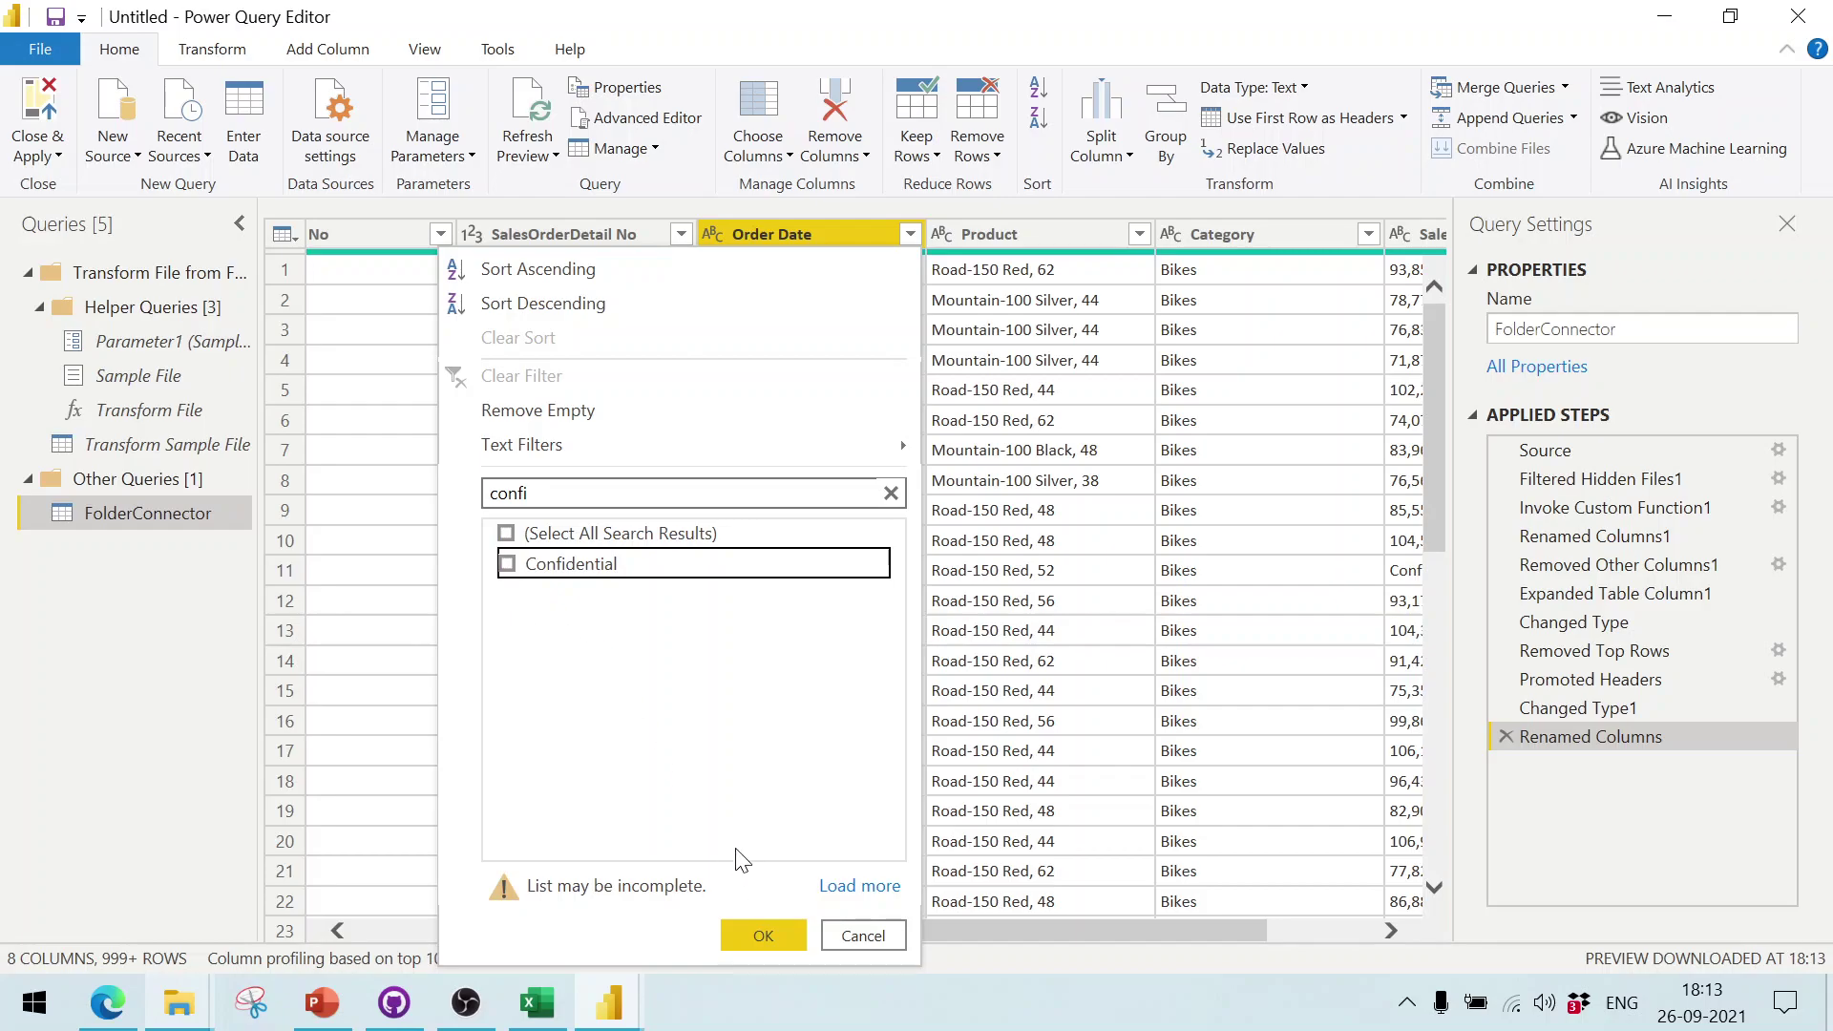
{"action": "left_click", "coordinate": [754, 936]}
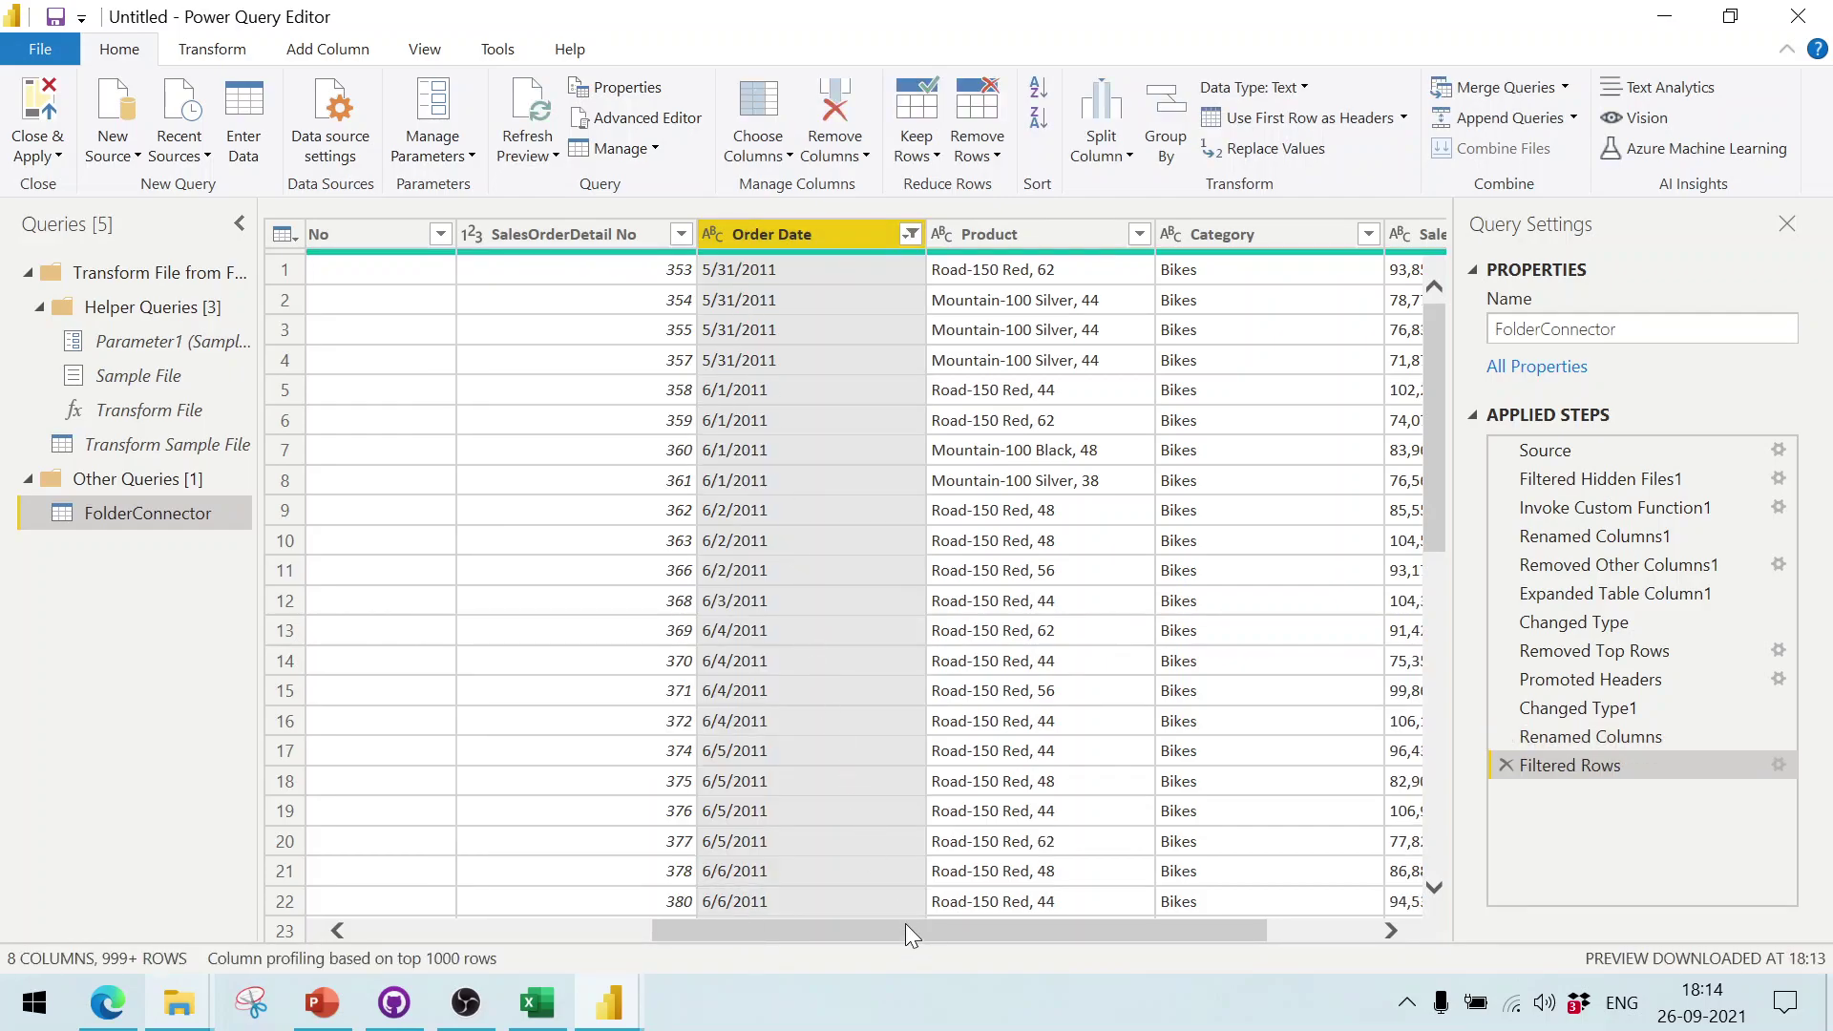
Step: Inspect the Sales Amount filter values and close it without applying a filter
{"action": "left_click_drag", "start_coordinate": [905, 924], "coordinate": [1092, 934]}
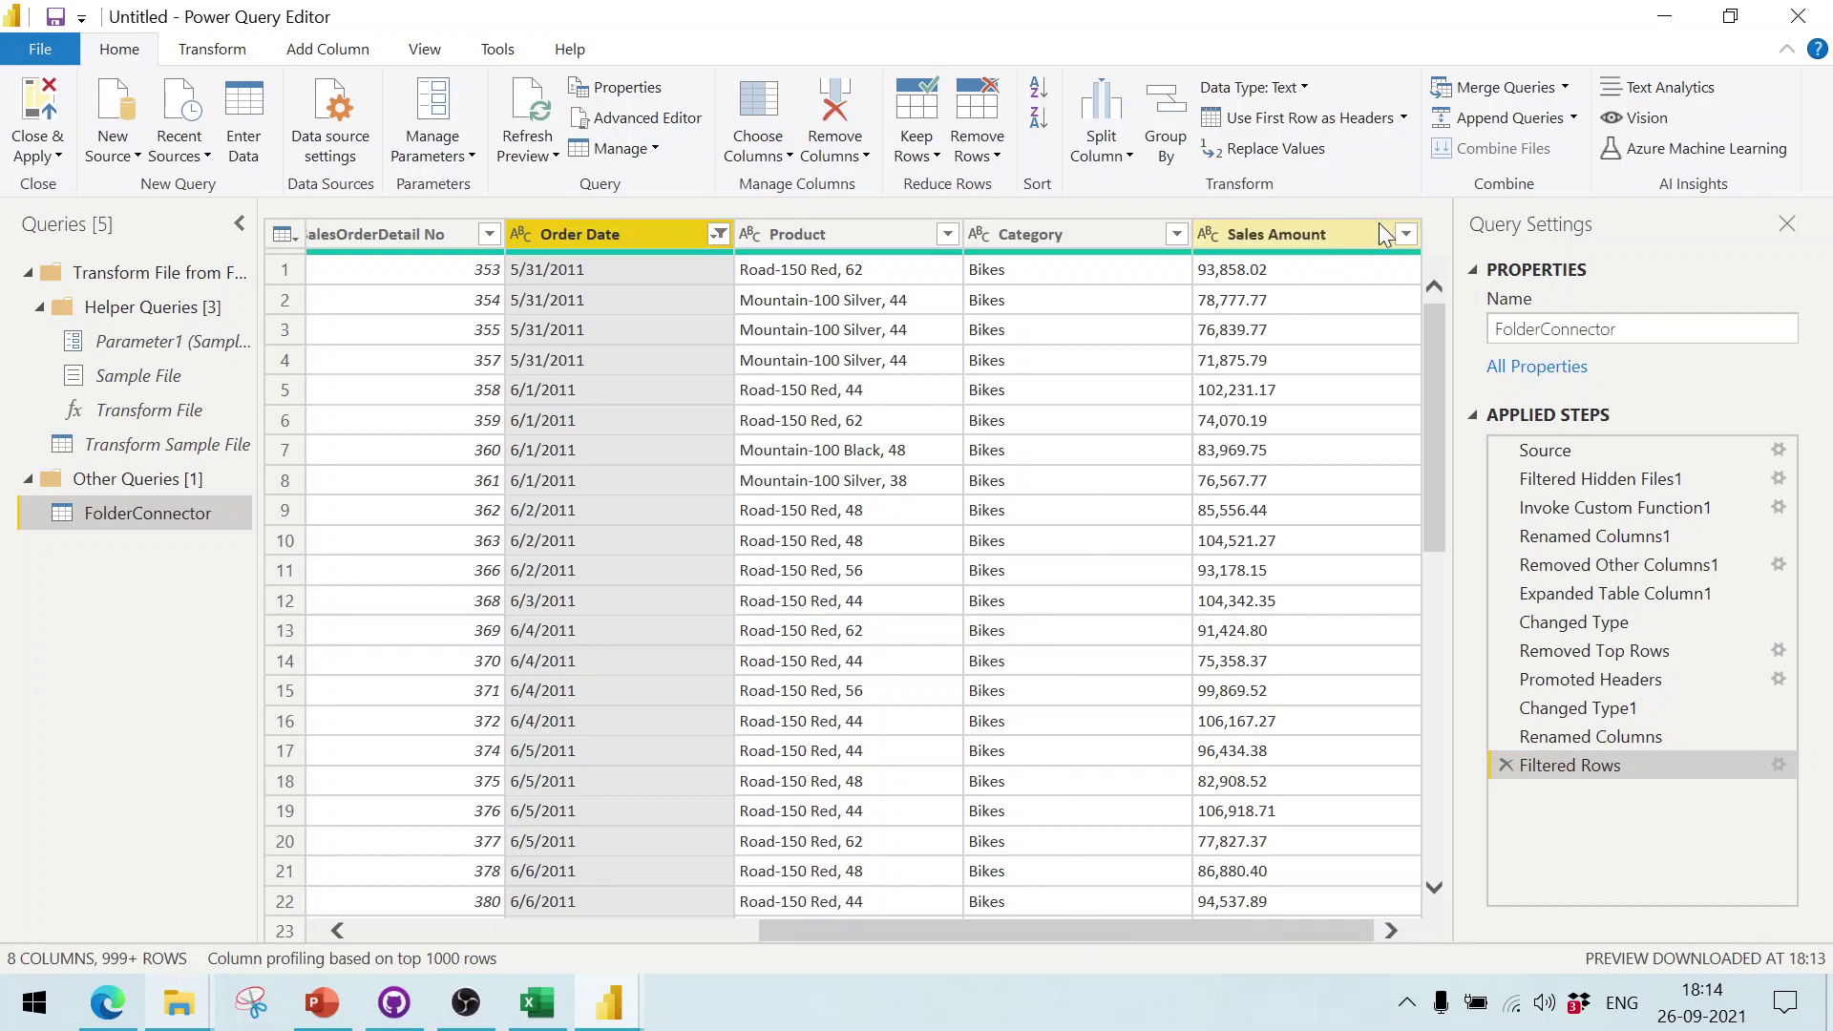
{"action": "left_click", "coordinate": [1405, 234]}
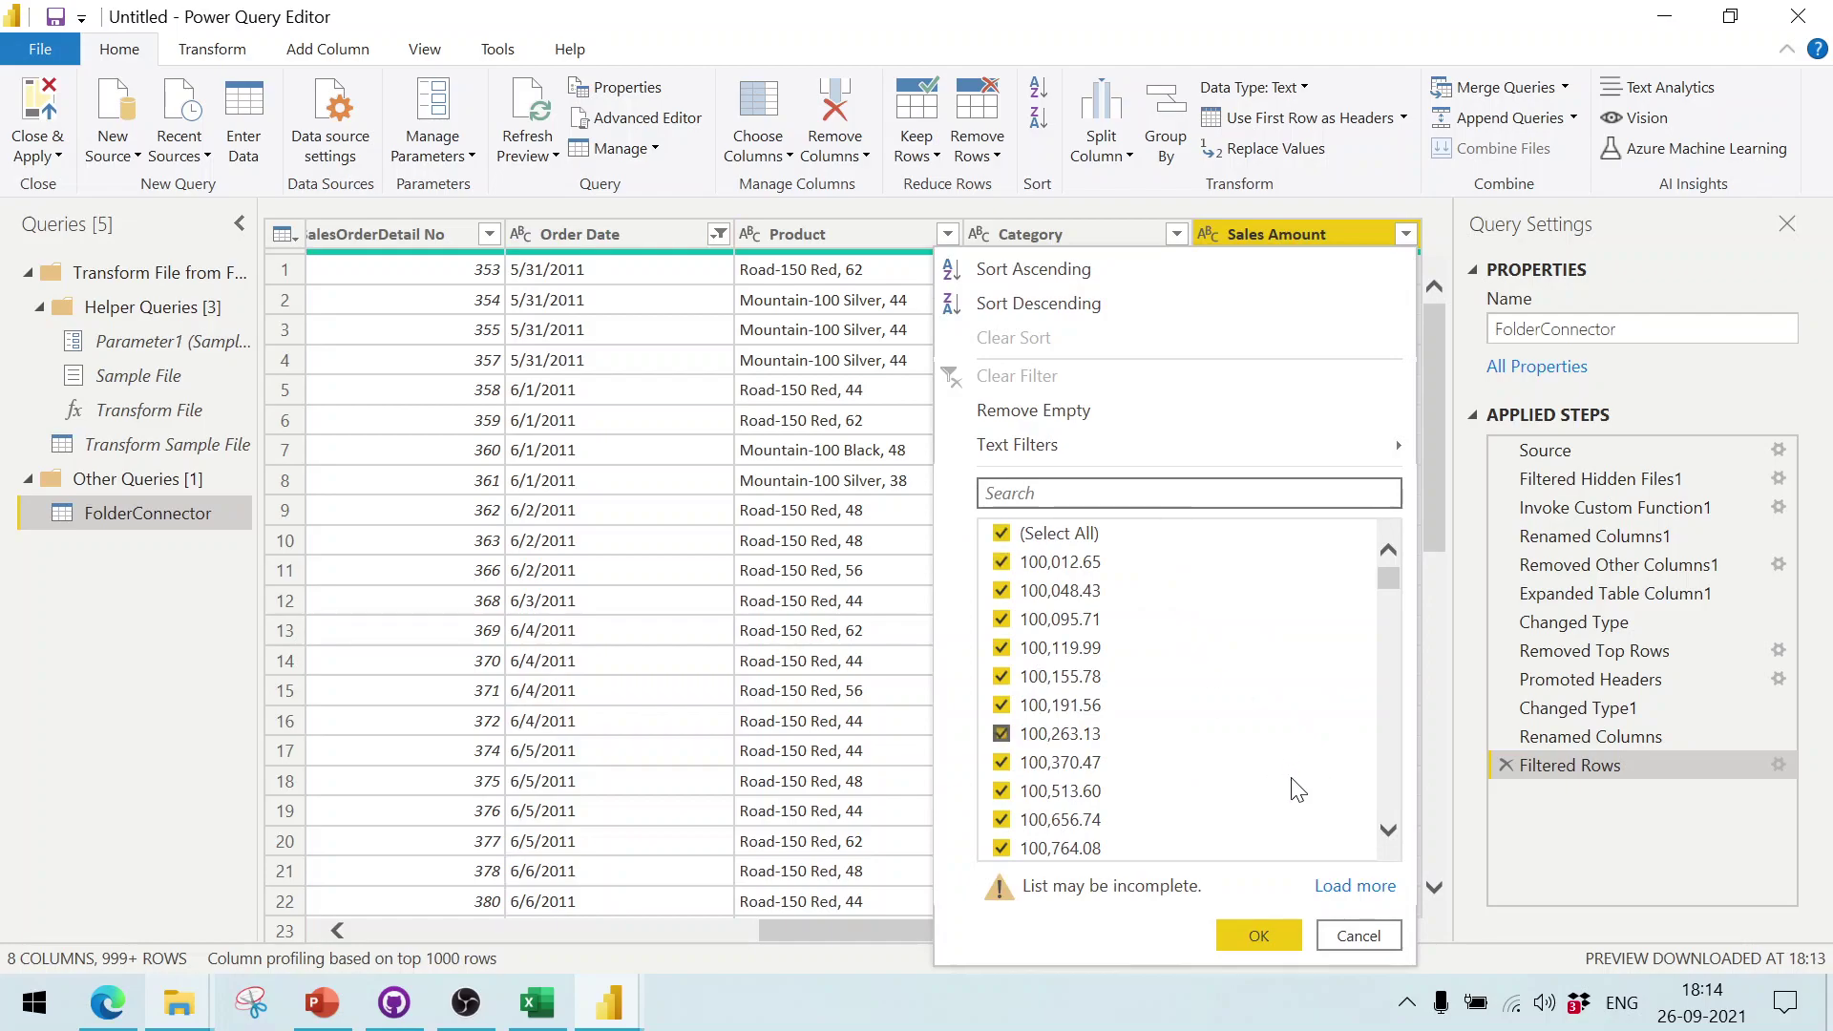
{"action": "left_click", "coordinate": [1354, 886]}
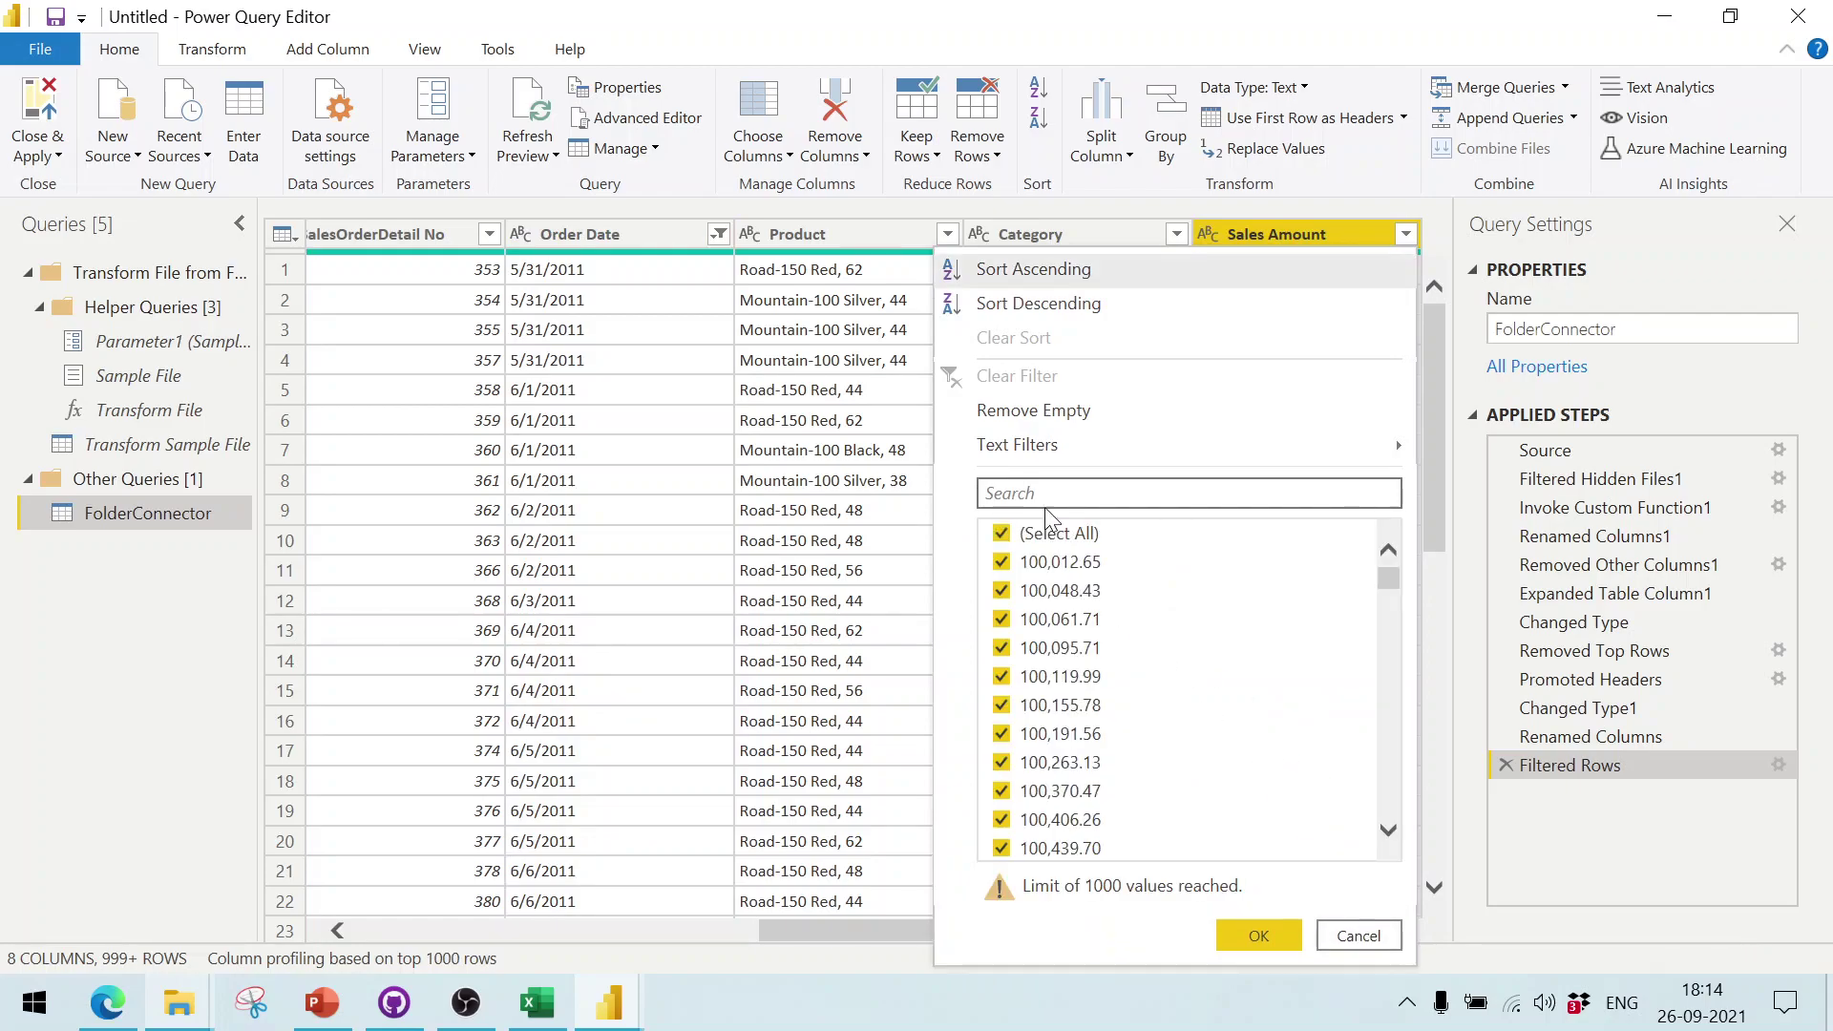
{"action": "type", "text": "co"}
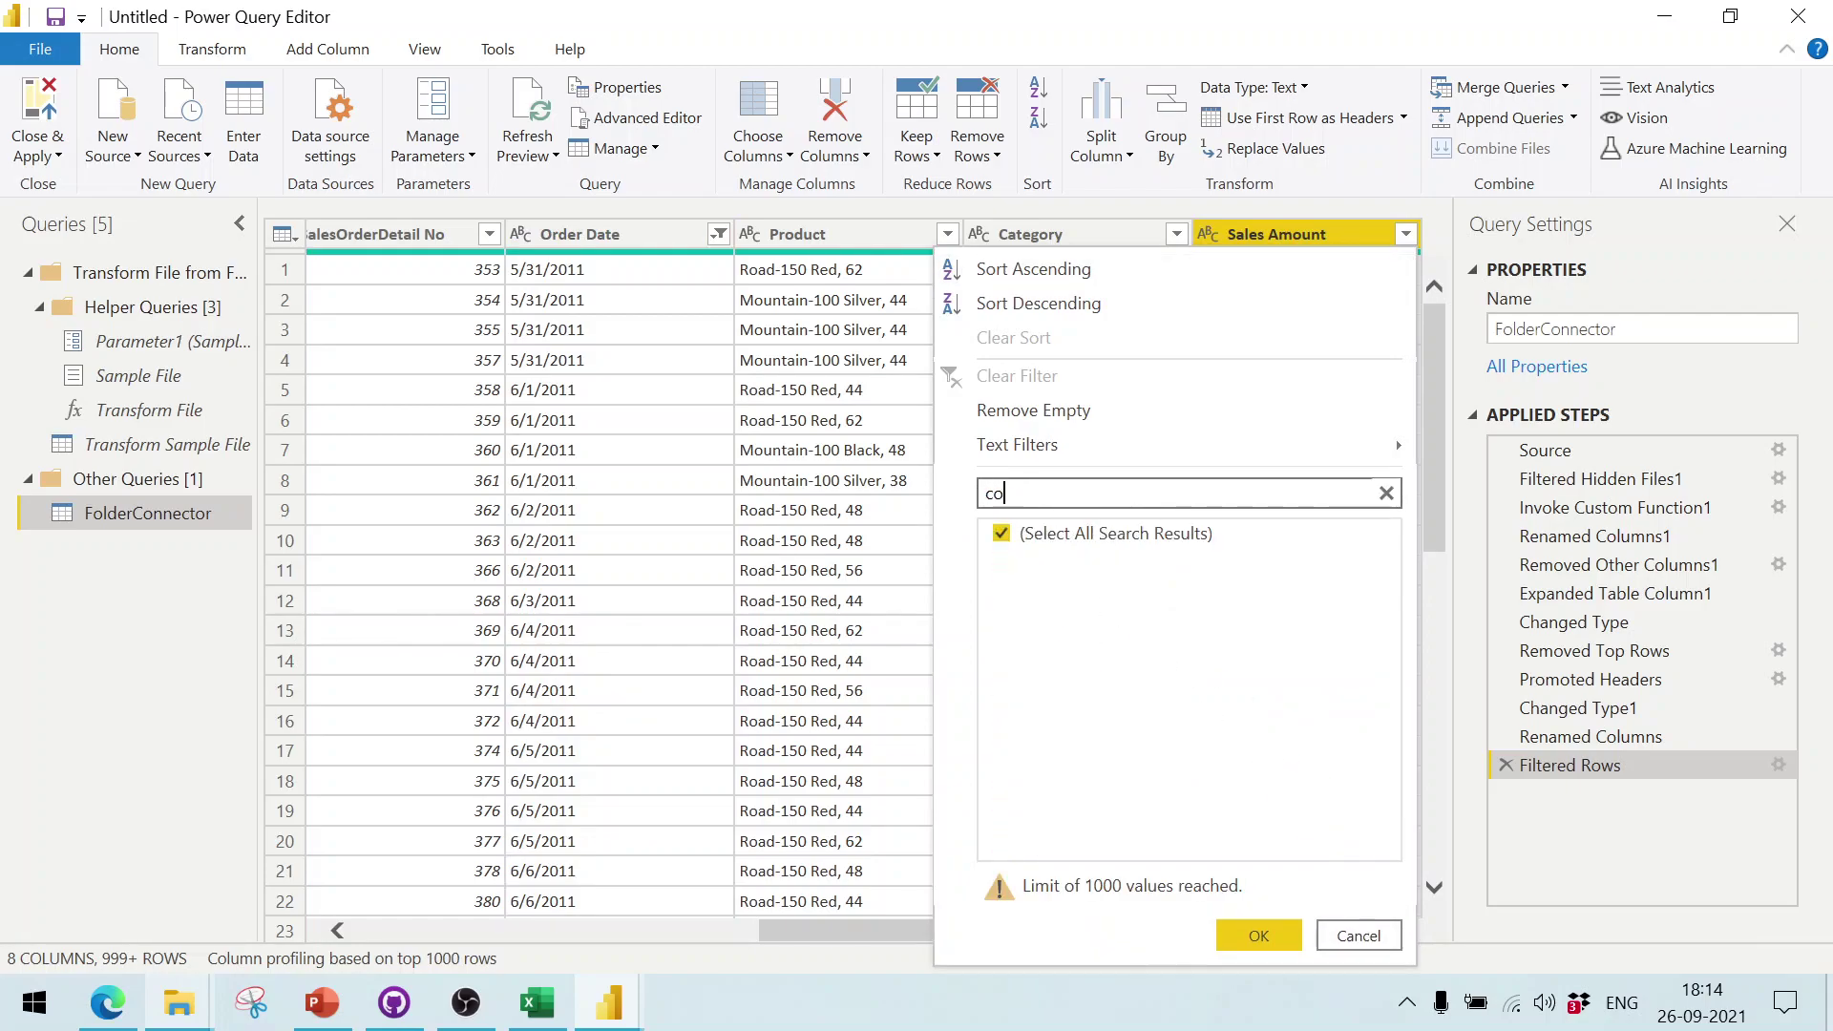
{"action": "key", "text": "BackSpace"}
{"action": "key", "text": "BackSpace"}
{"action": "key", "text": "Escape"}
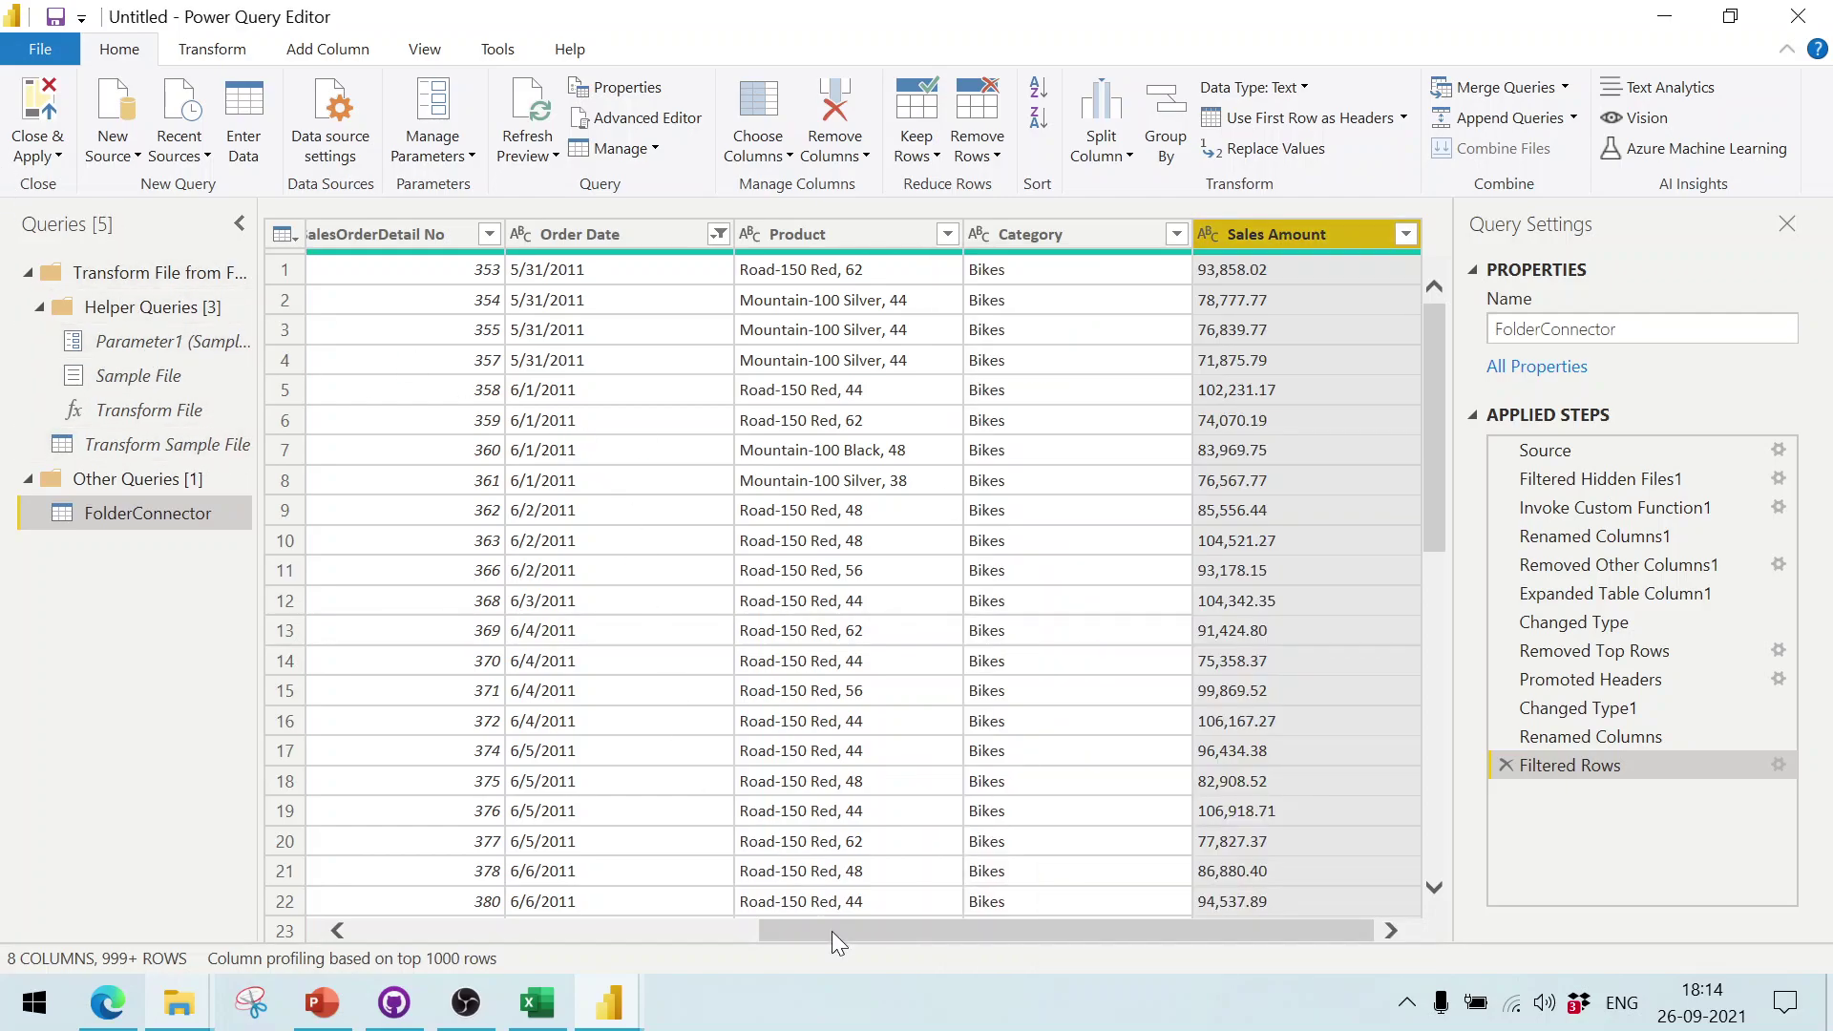
{"action": "left_click_drag", "start_coordinate": [833, 931], "coordinate": [353, 922]}
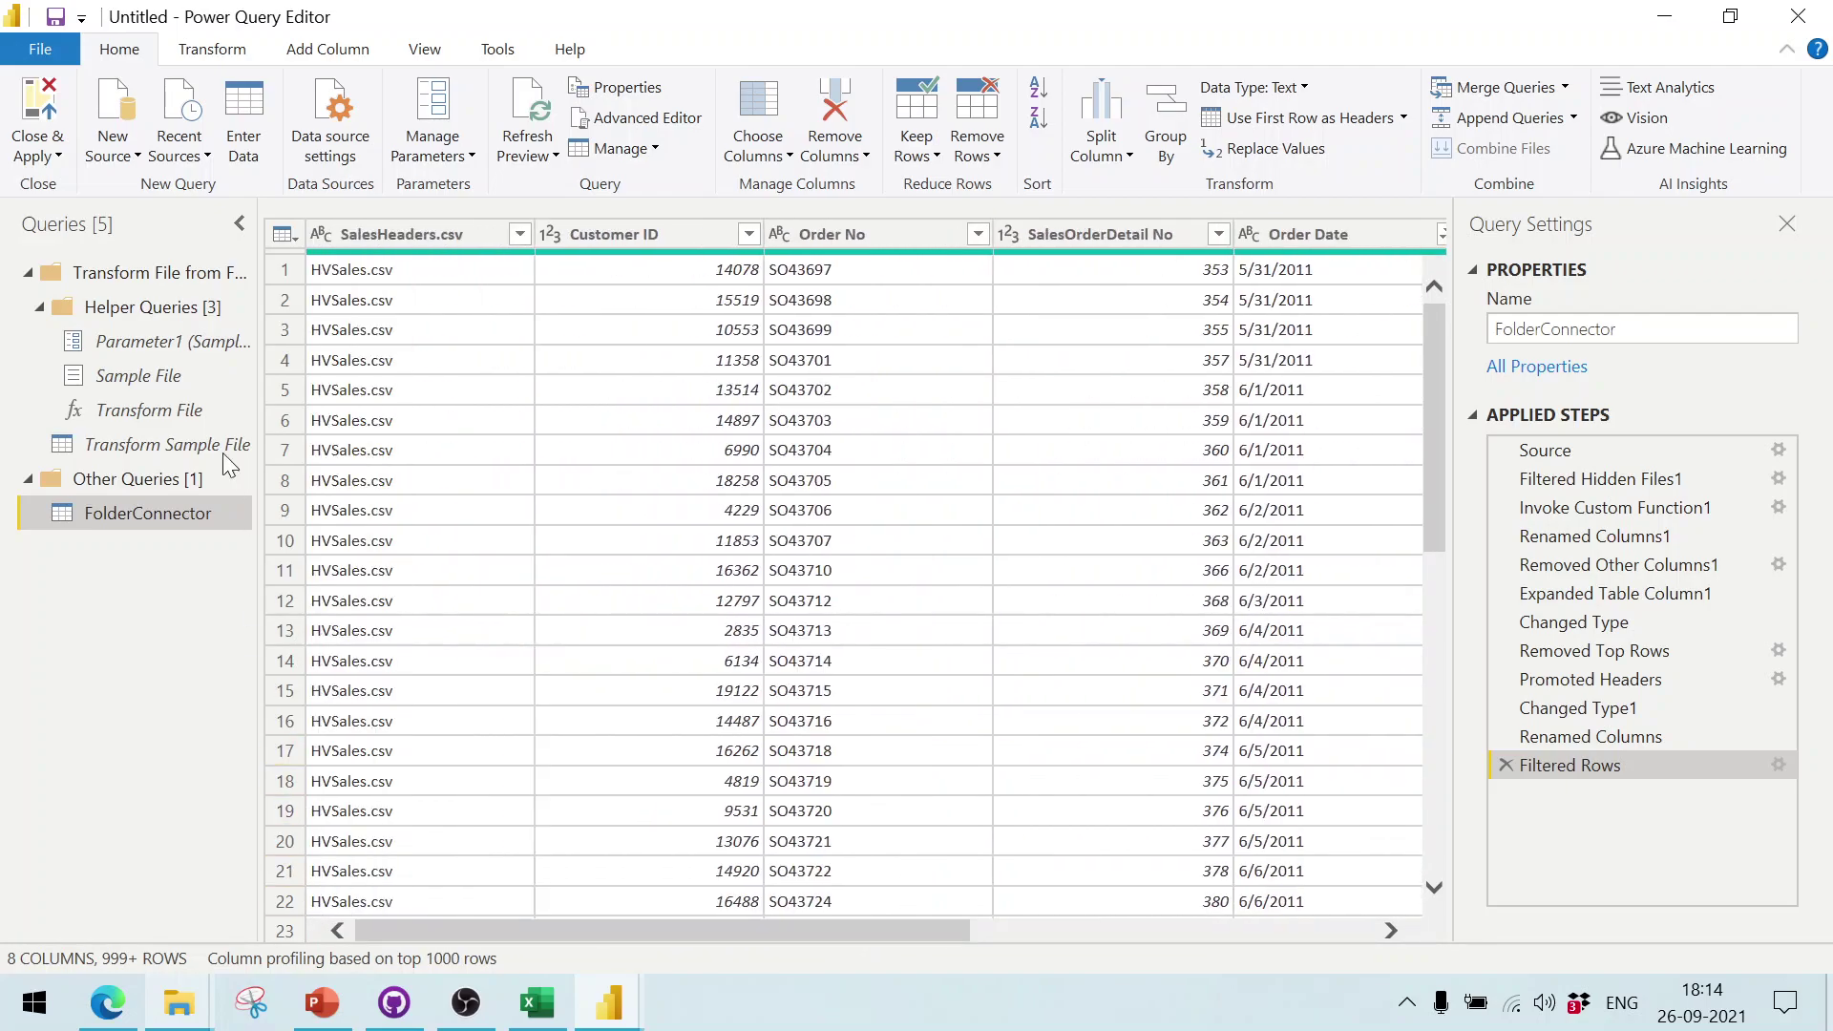
Step: Rename the SalesHeaders.csv column to Source
{"action": "double_click", "coordinate": [426, 237]}
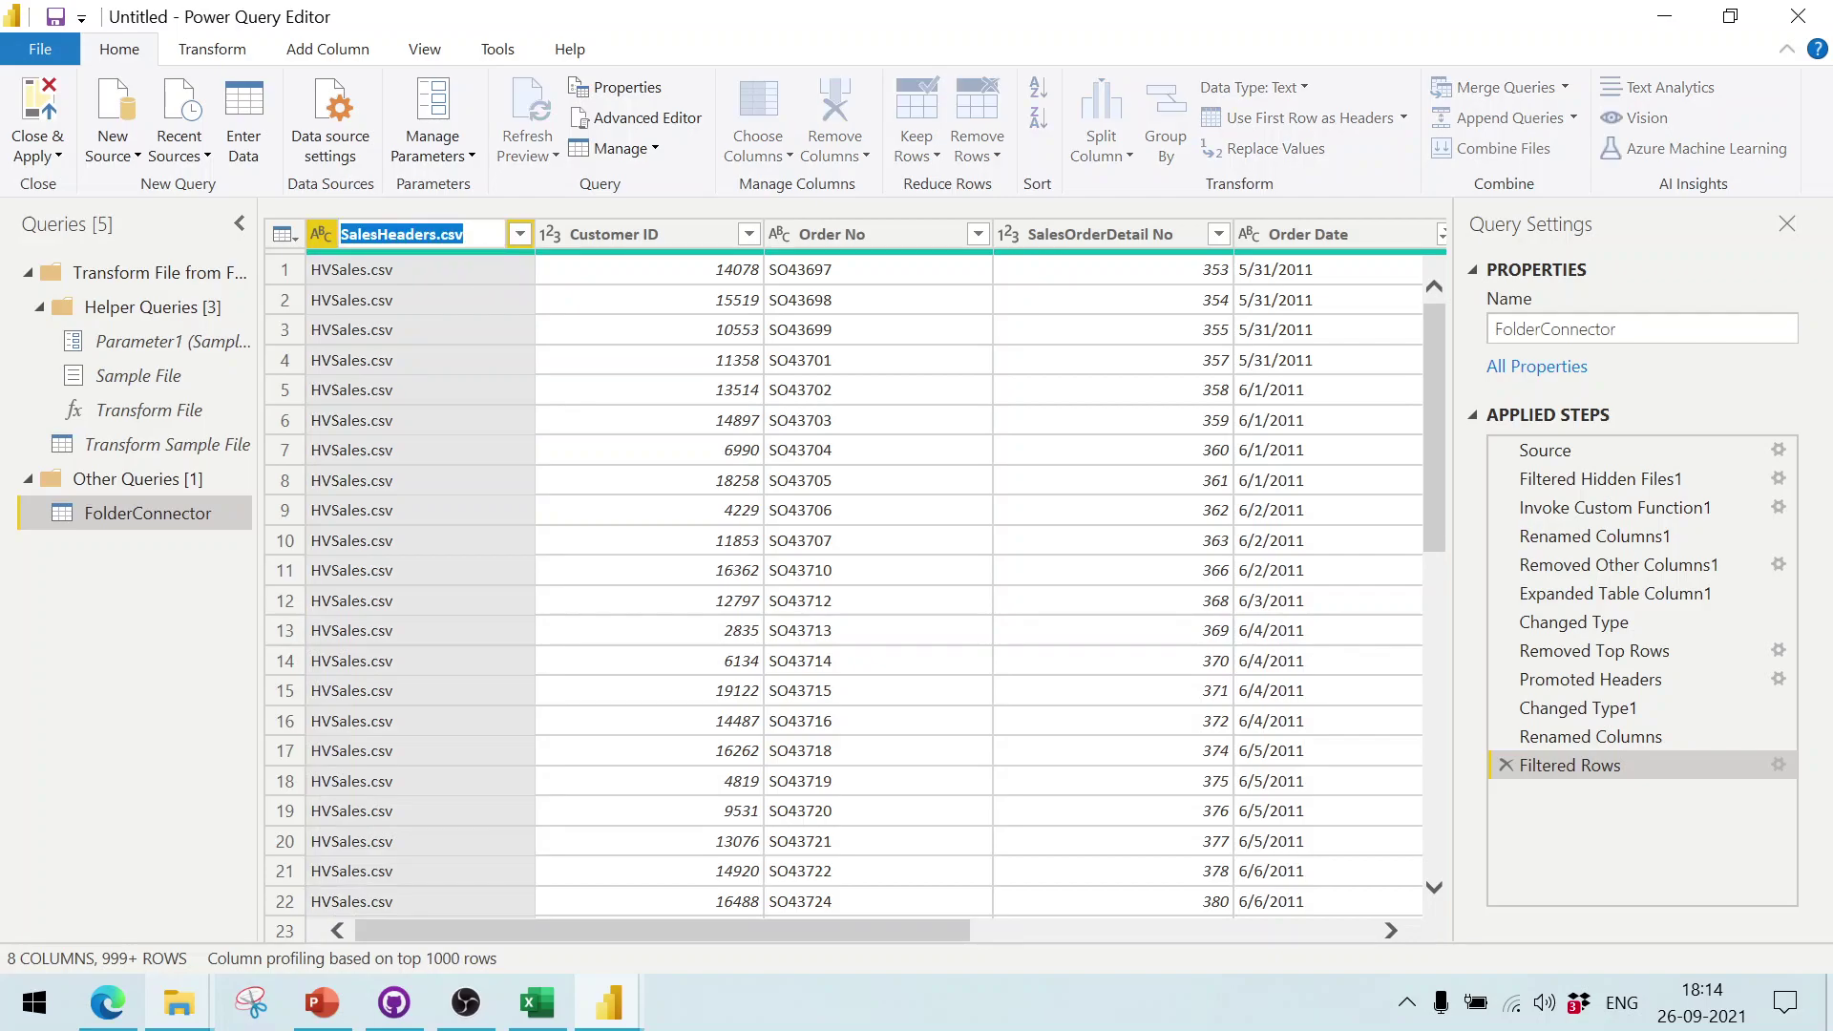
{"action": "type", "text": "Source"}
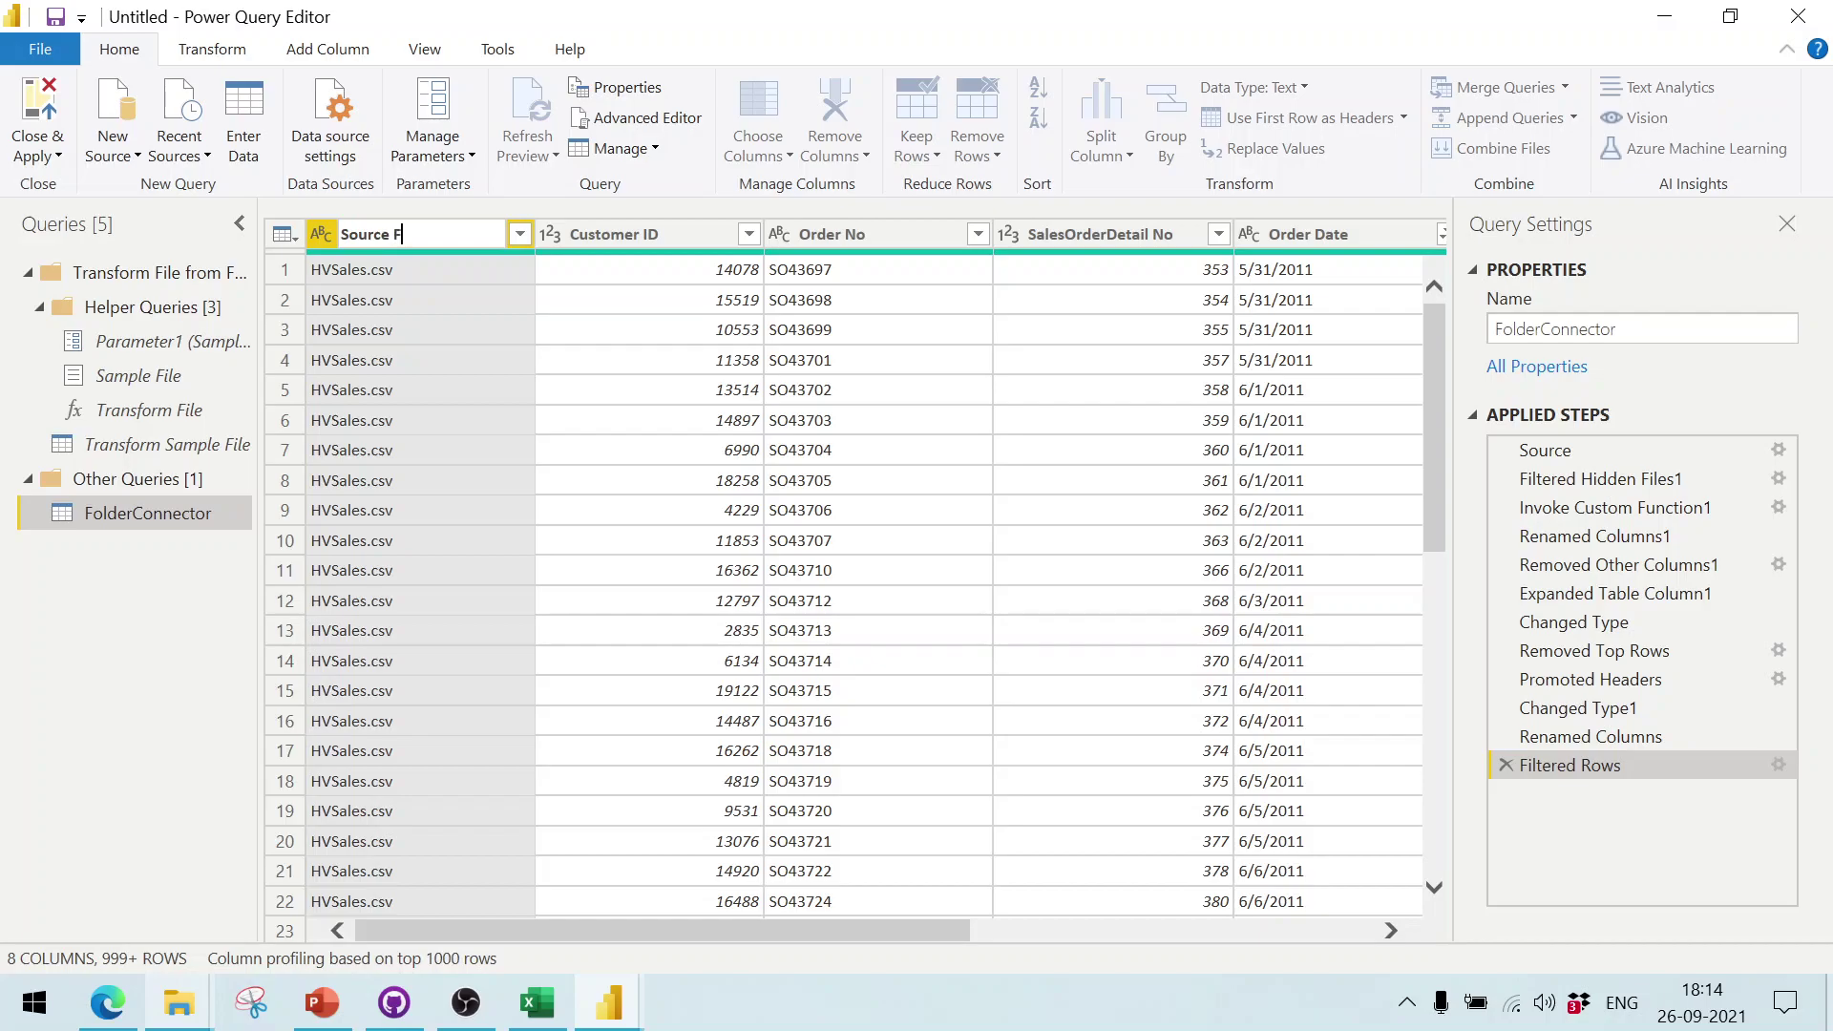
{"action": "key", "text": "Return"}
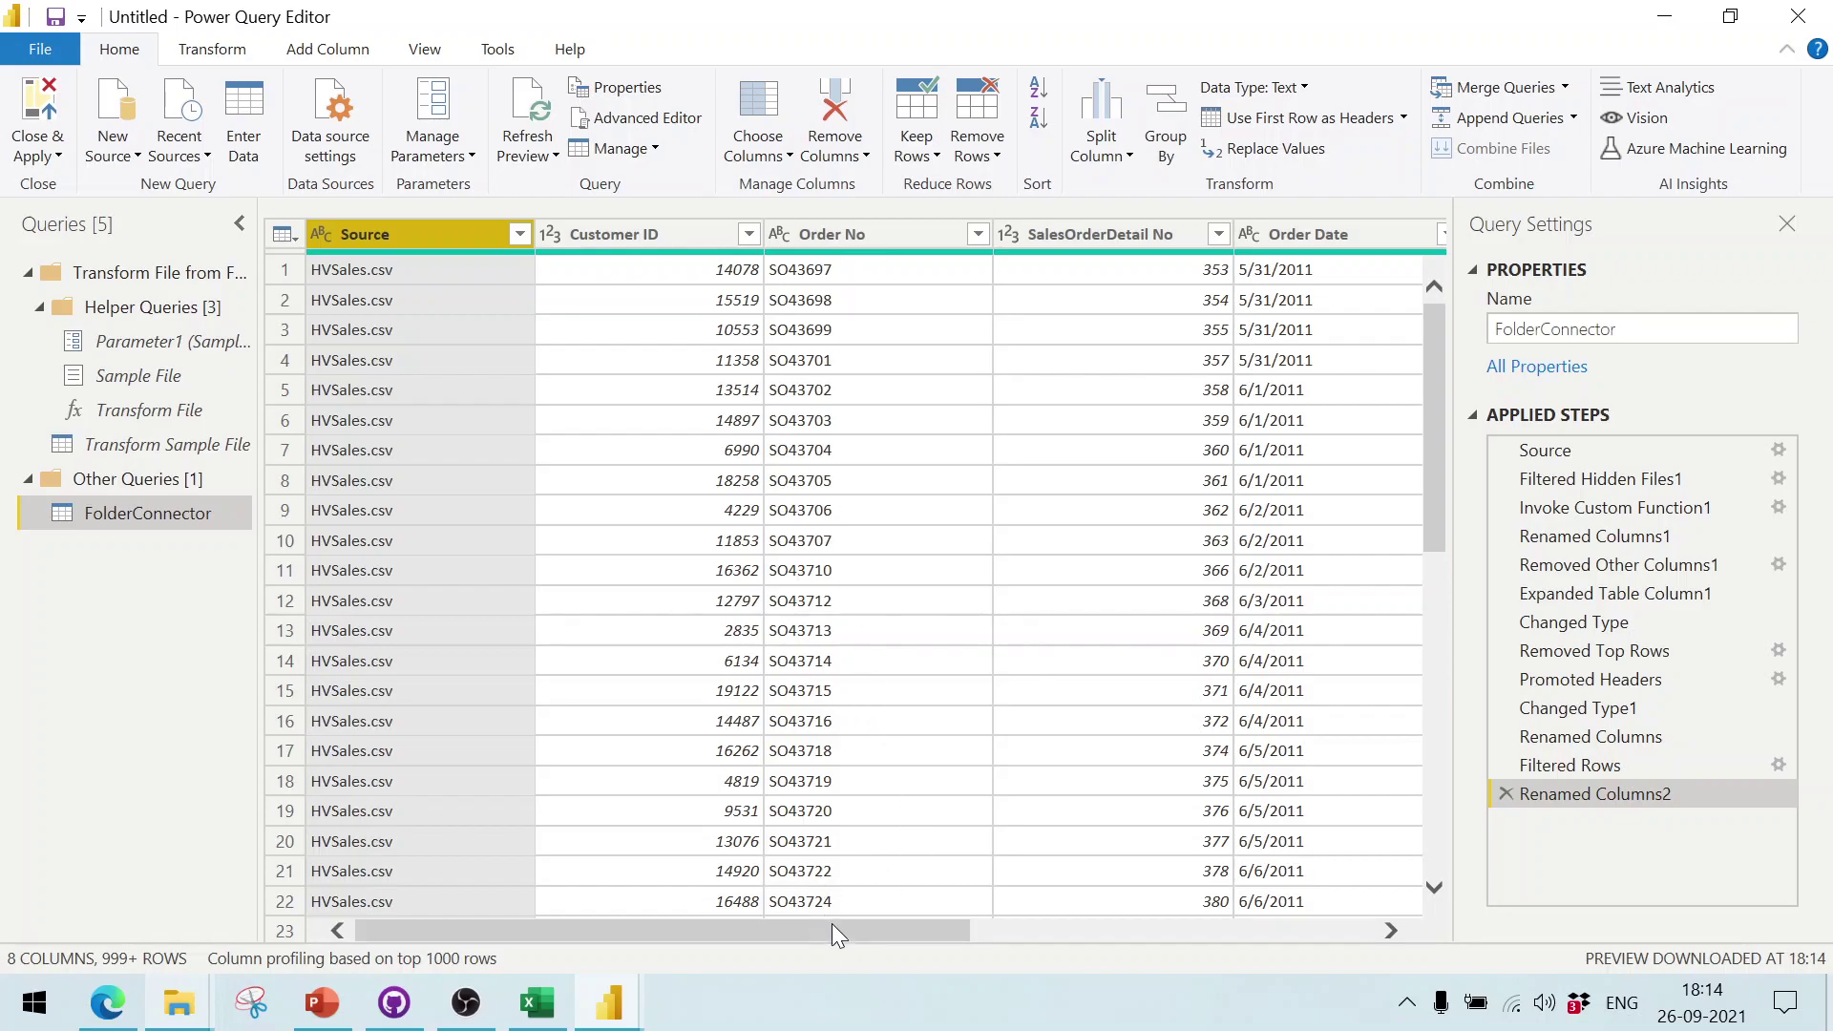
{"action": "left_click_drag", "start_coordinate": [832, 924], "coordinate": [1151, 928]}
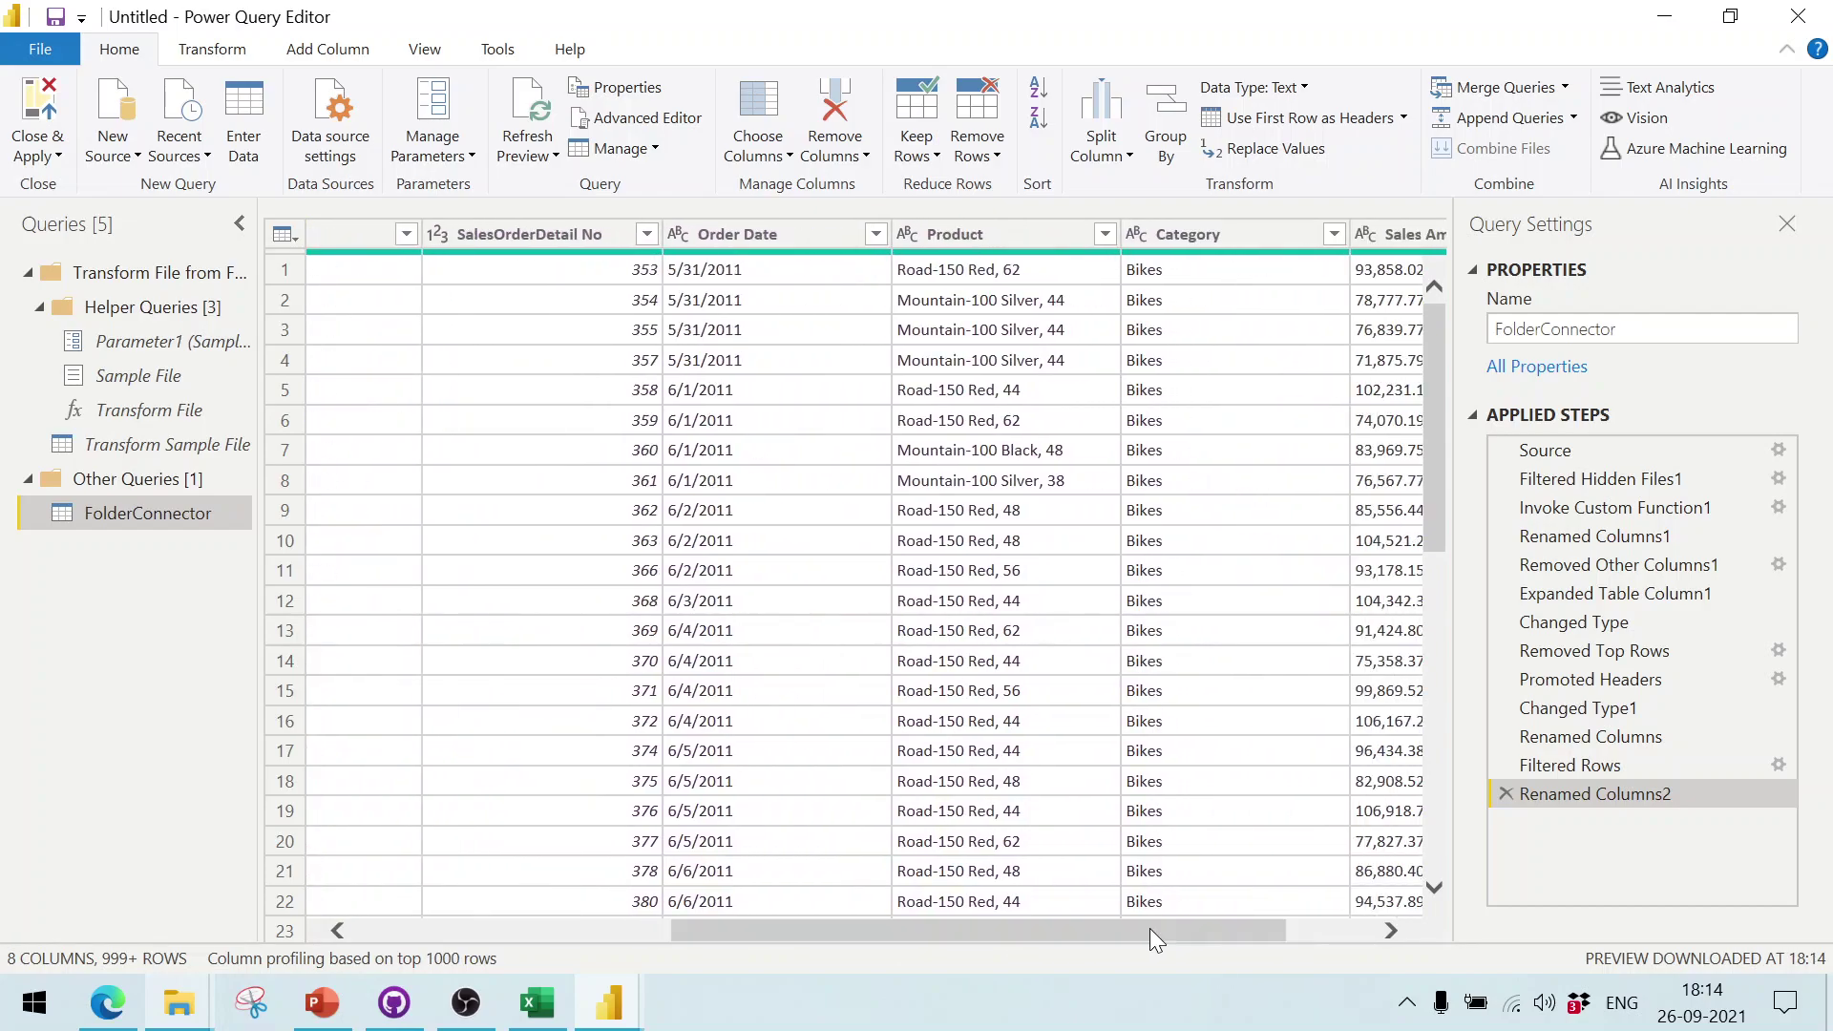
Step: Set Order Date to the Date type and Sales Amount to Fixed decimal number
{"action": "left_click", "coordinate": [674, 231]}
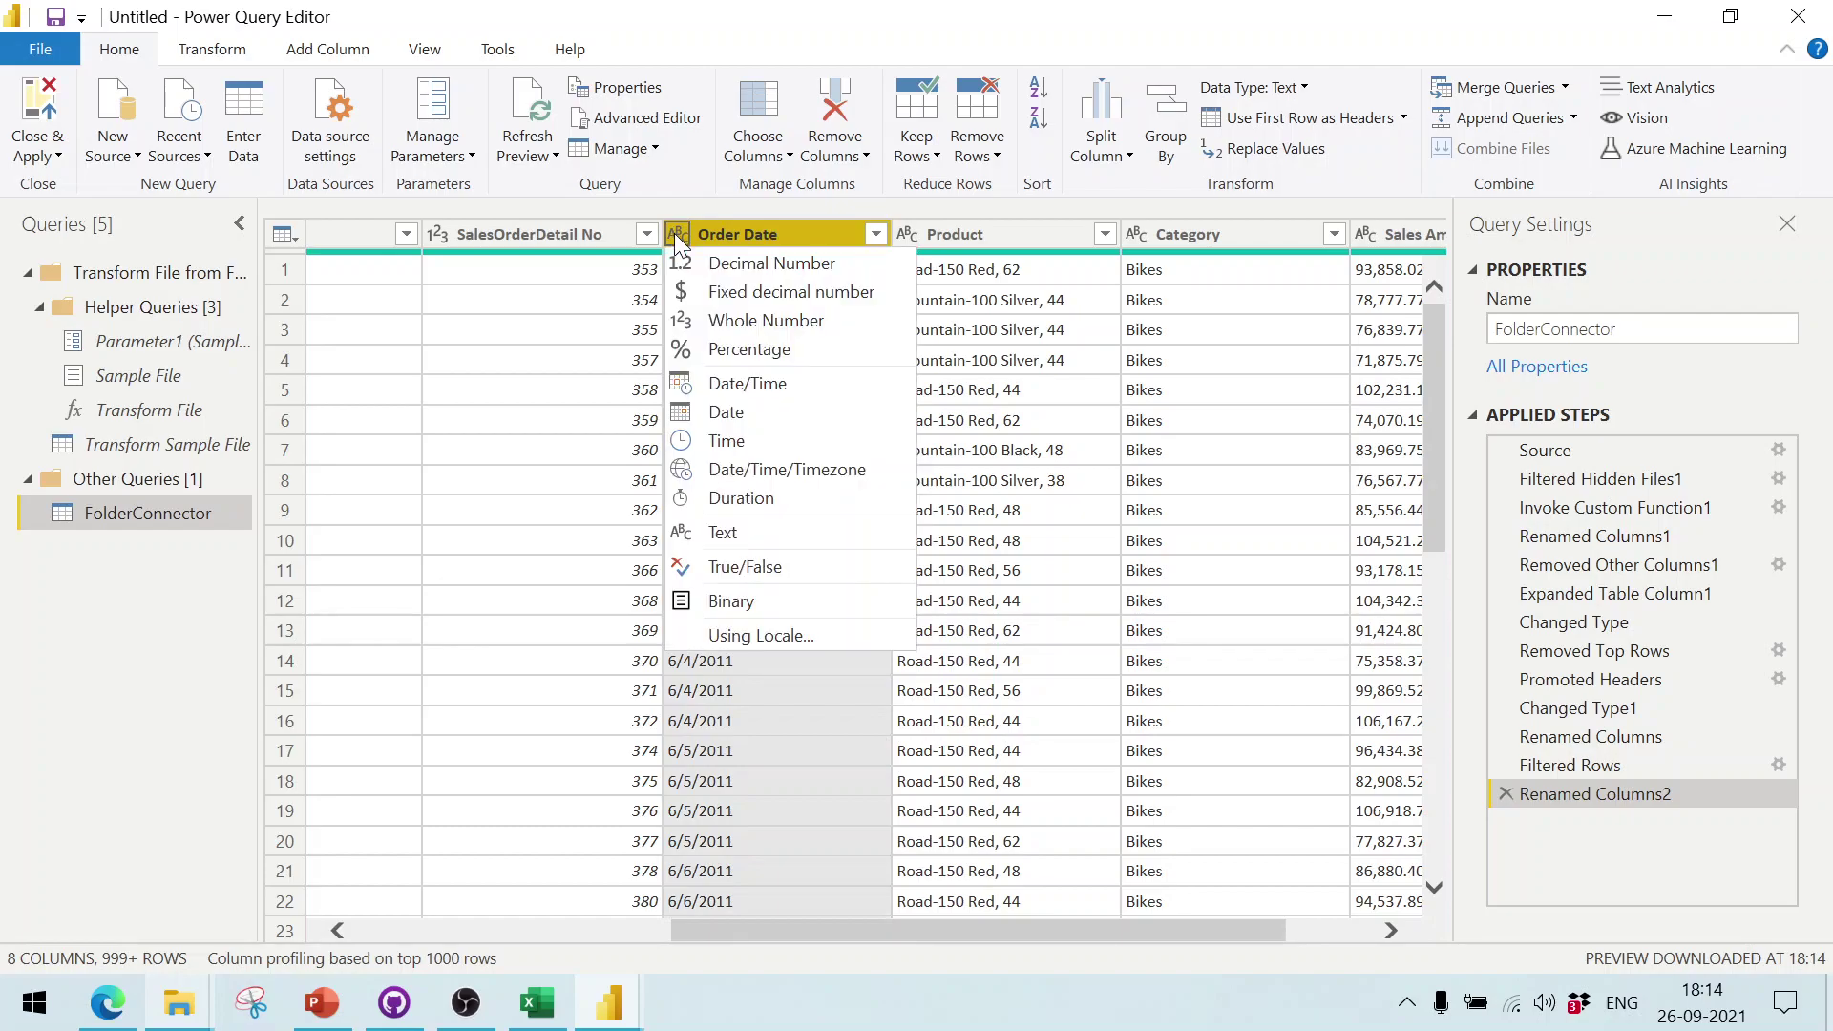
{"action": "left_click", "coordinate": [762, 414]}
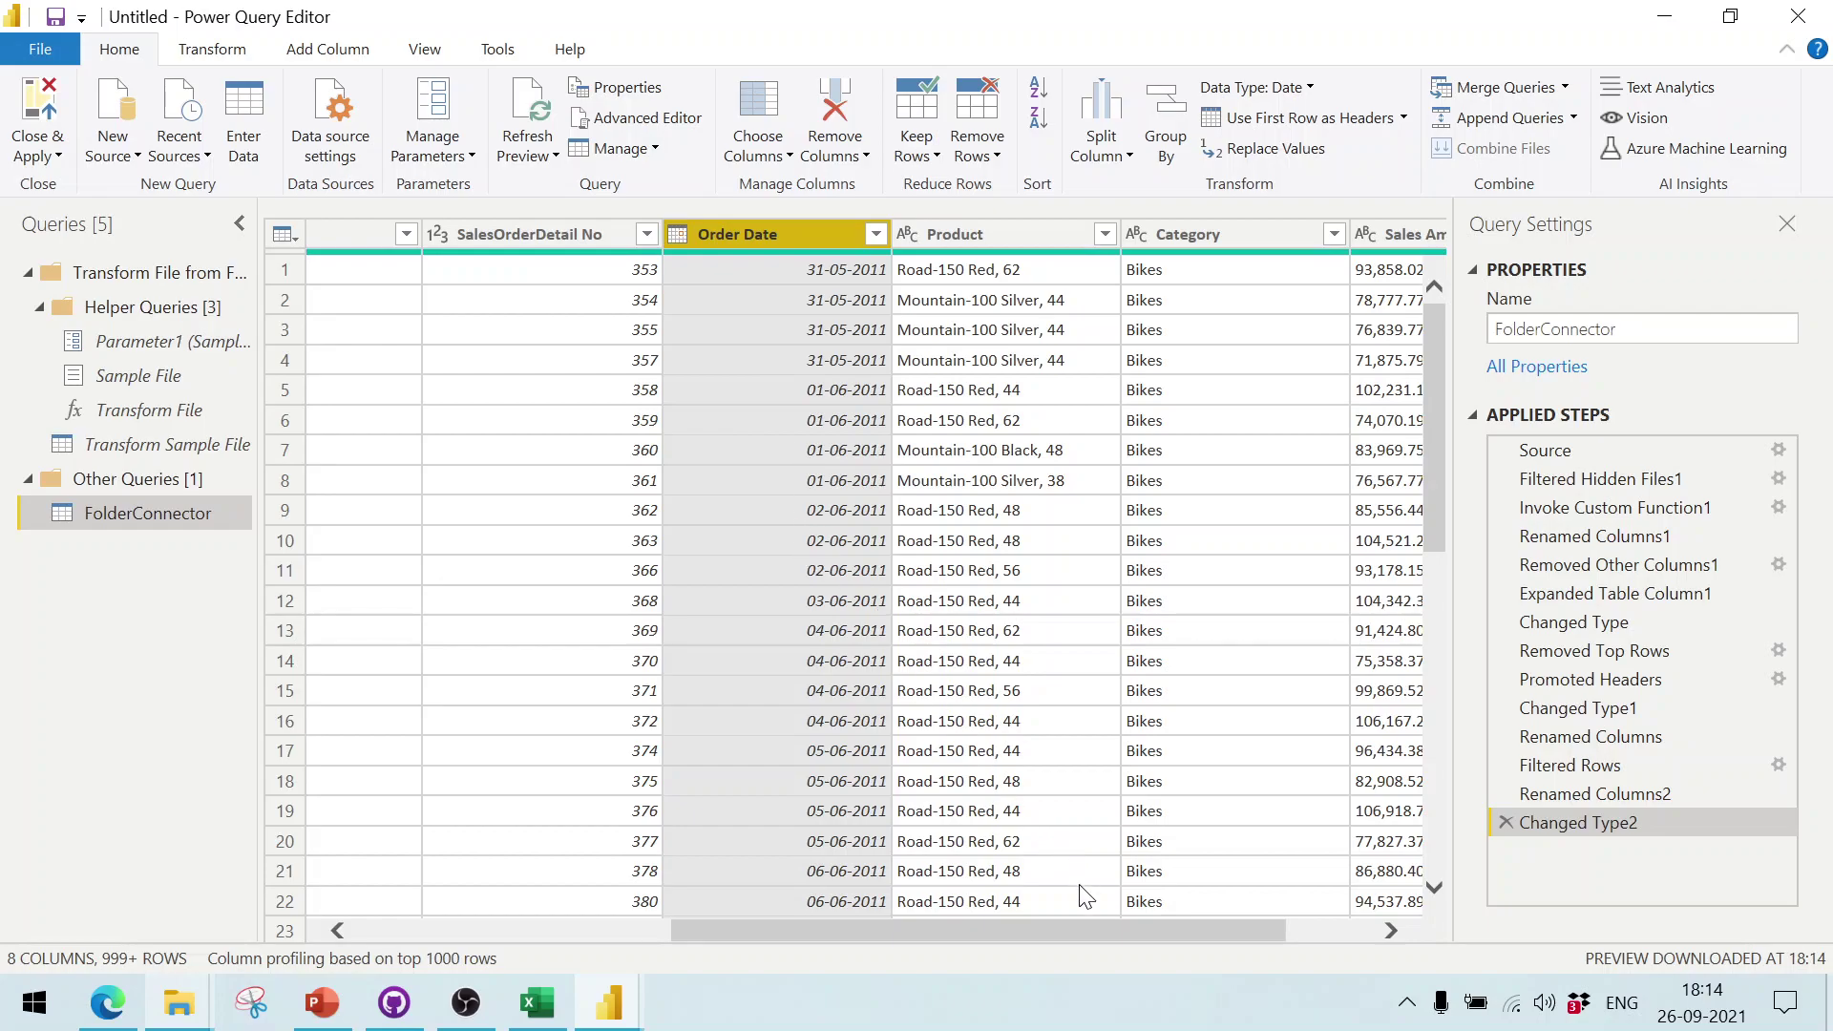
{"action": "left_click_drag", "start_coordinate": [1075, 935], "coordinate": [1216, 925]}
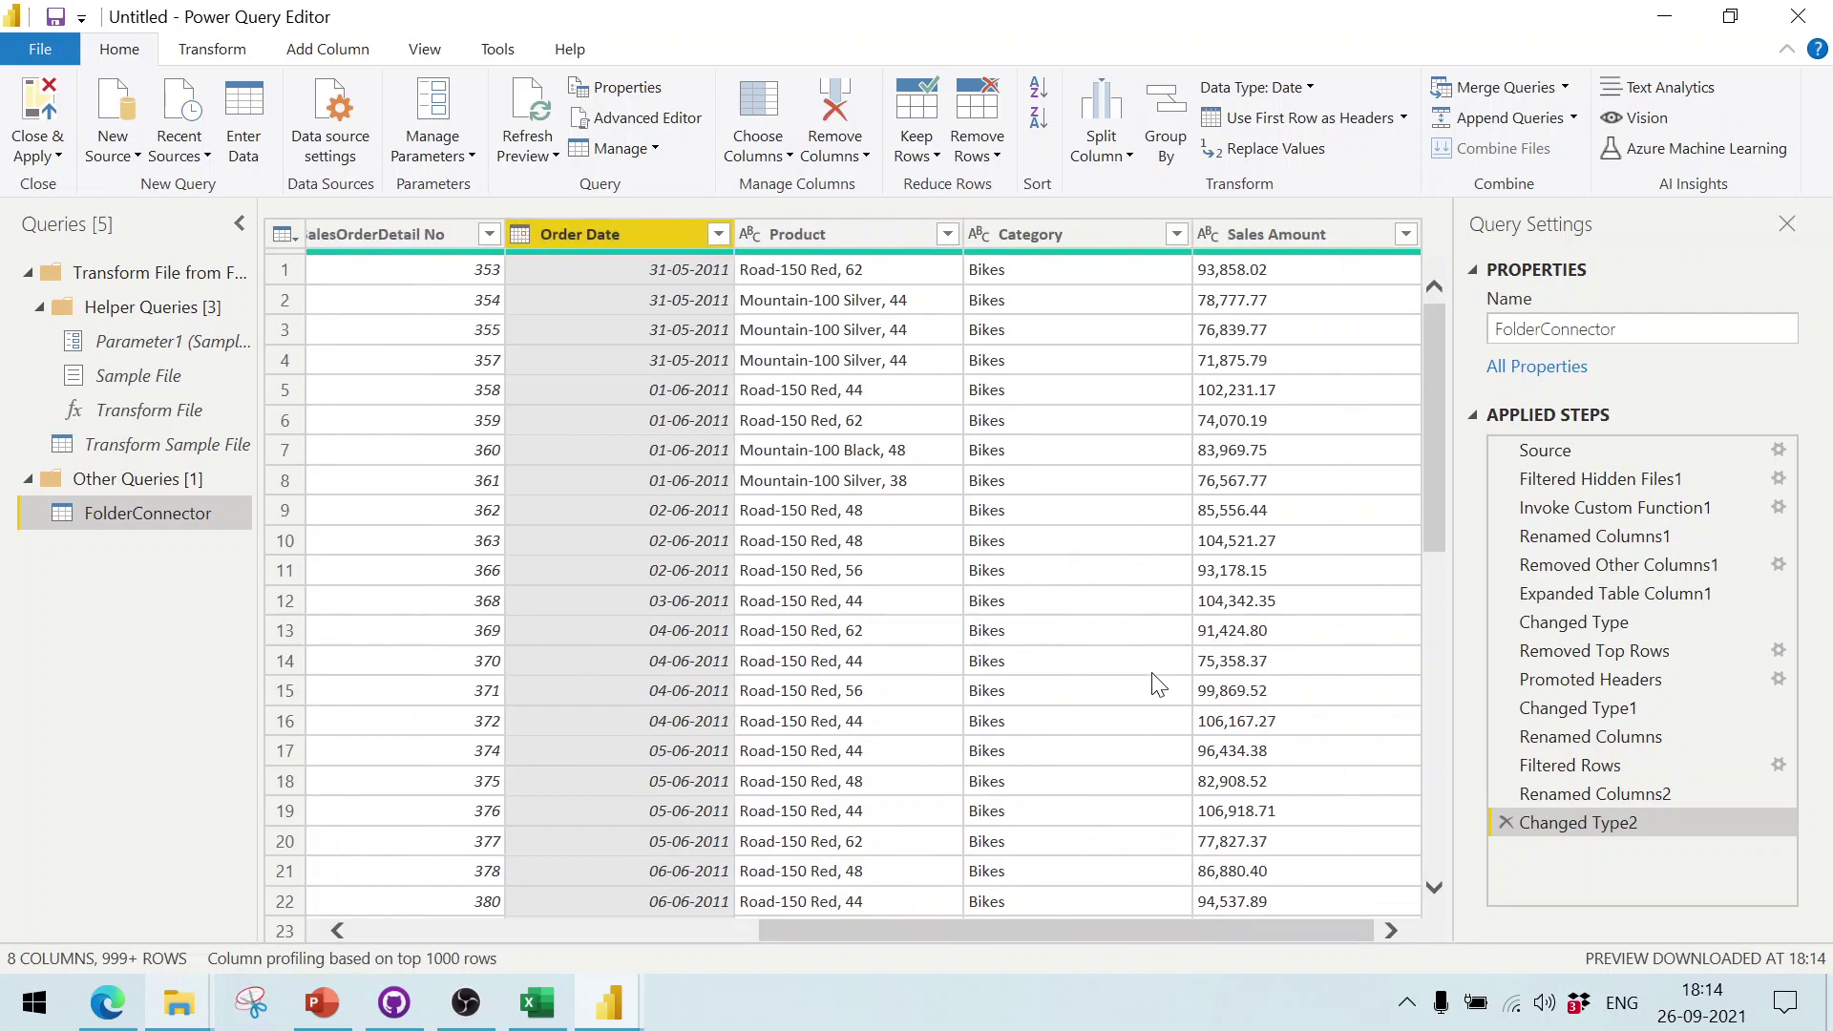
{"action": "left_click", "coordinate": [1206, 232]}
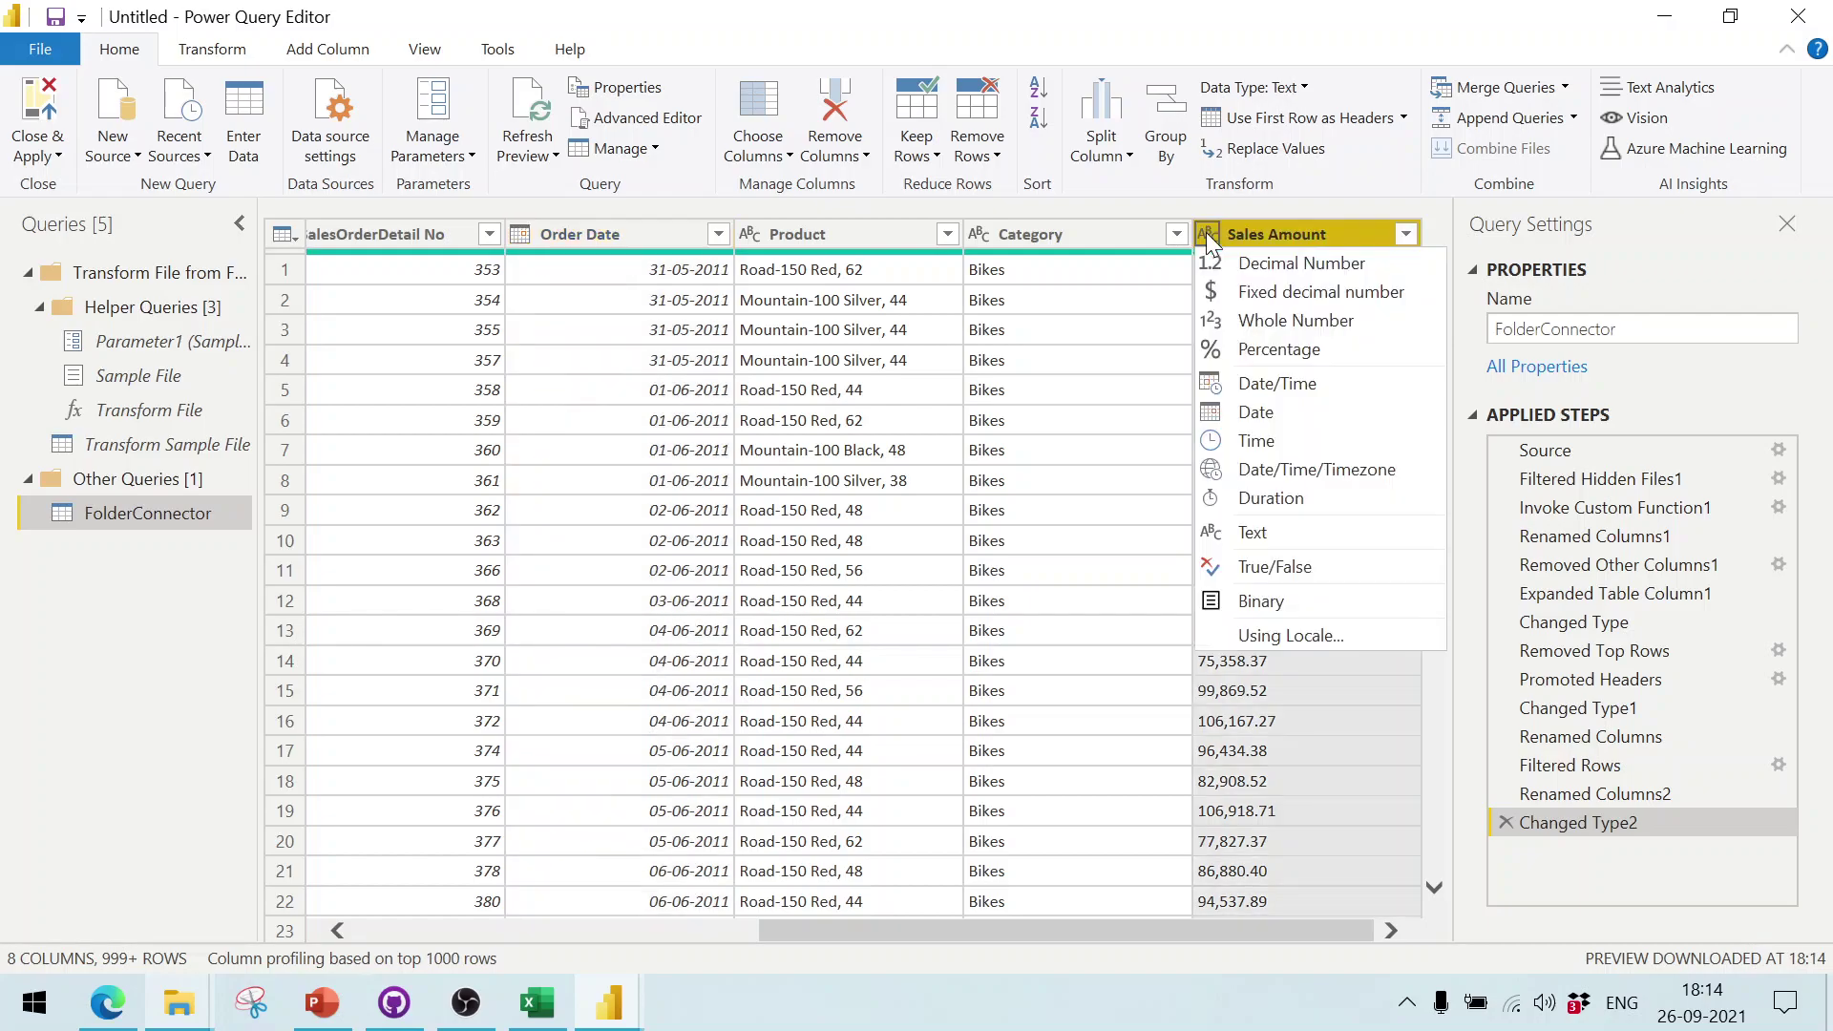
{"action": "left_click", "coordinate": [1228, 288]}
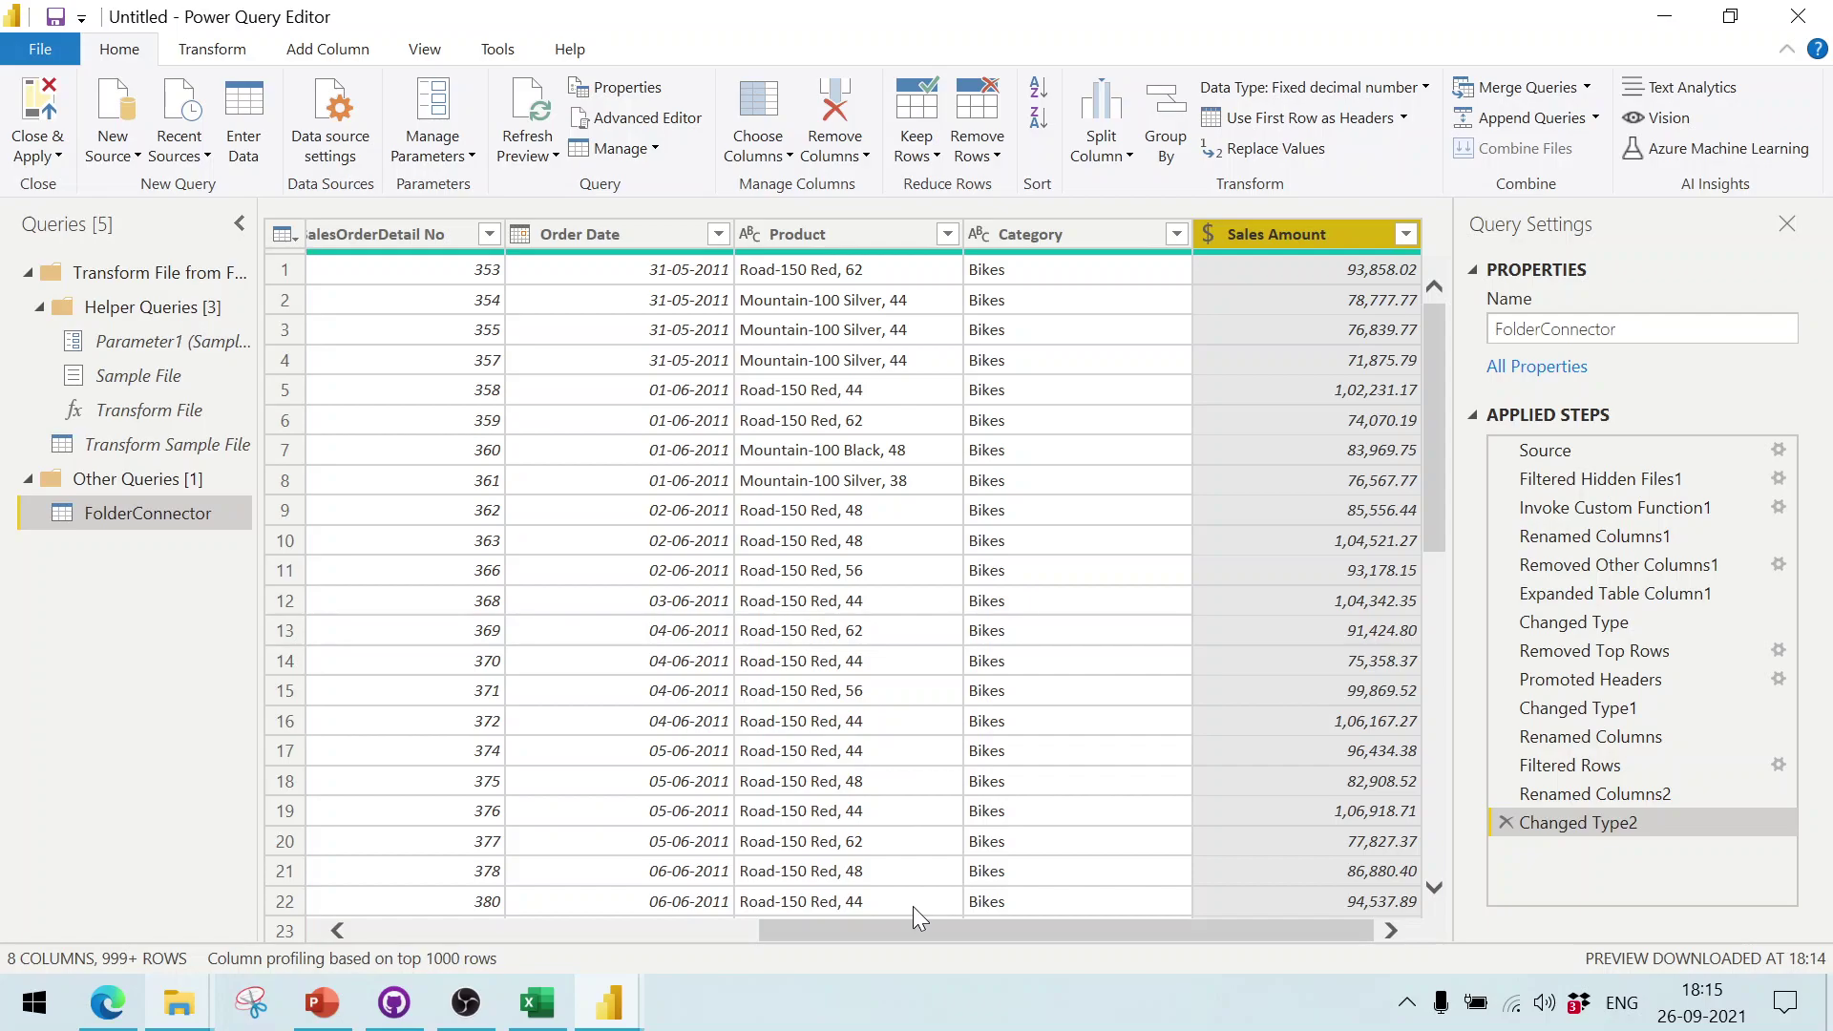
{"action": "left_click_drag", "start_coordinate": [935, 938], "coordinate": [737, 938]}
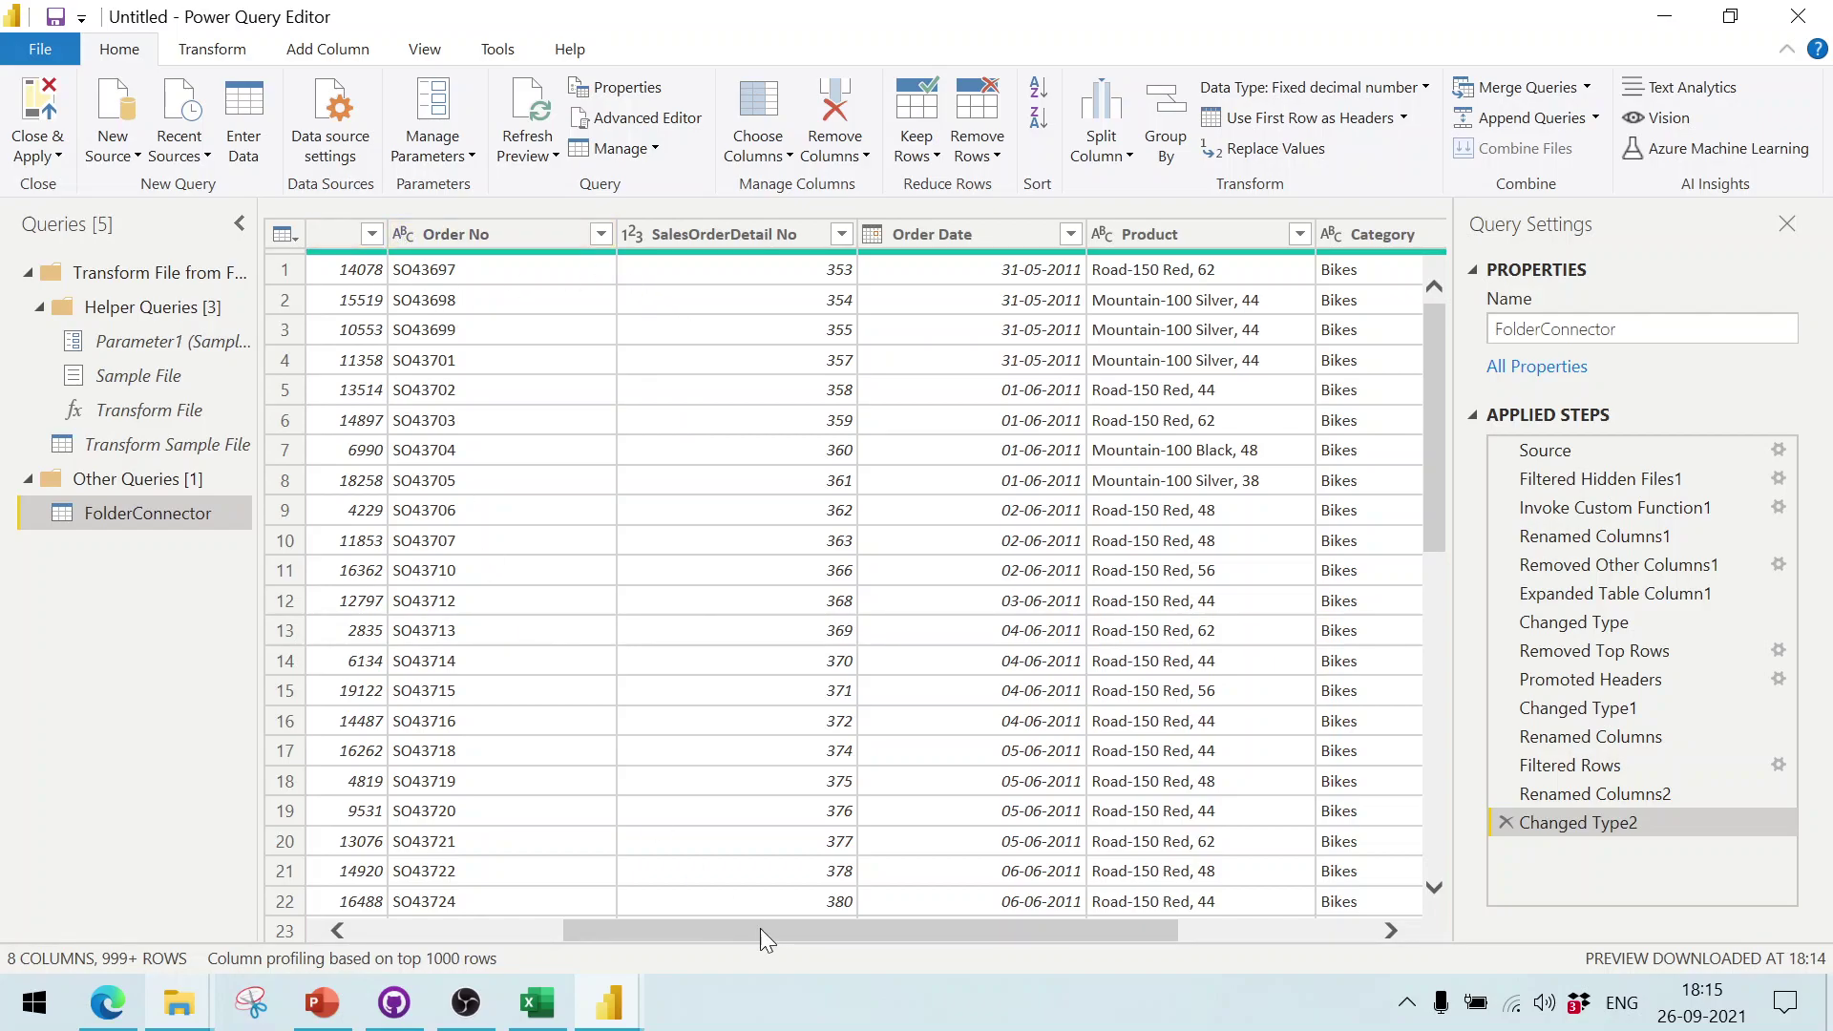
{"action": "left_click_drag", "start_coordinate": [760, 936], "coordinate": [380, 988]}
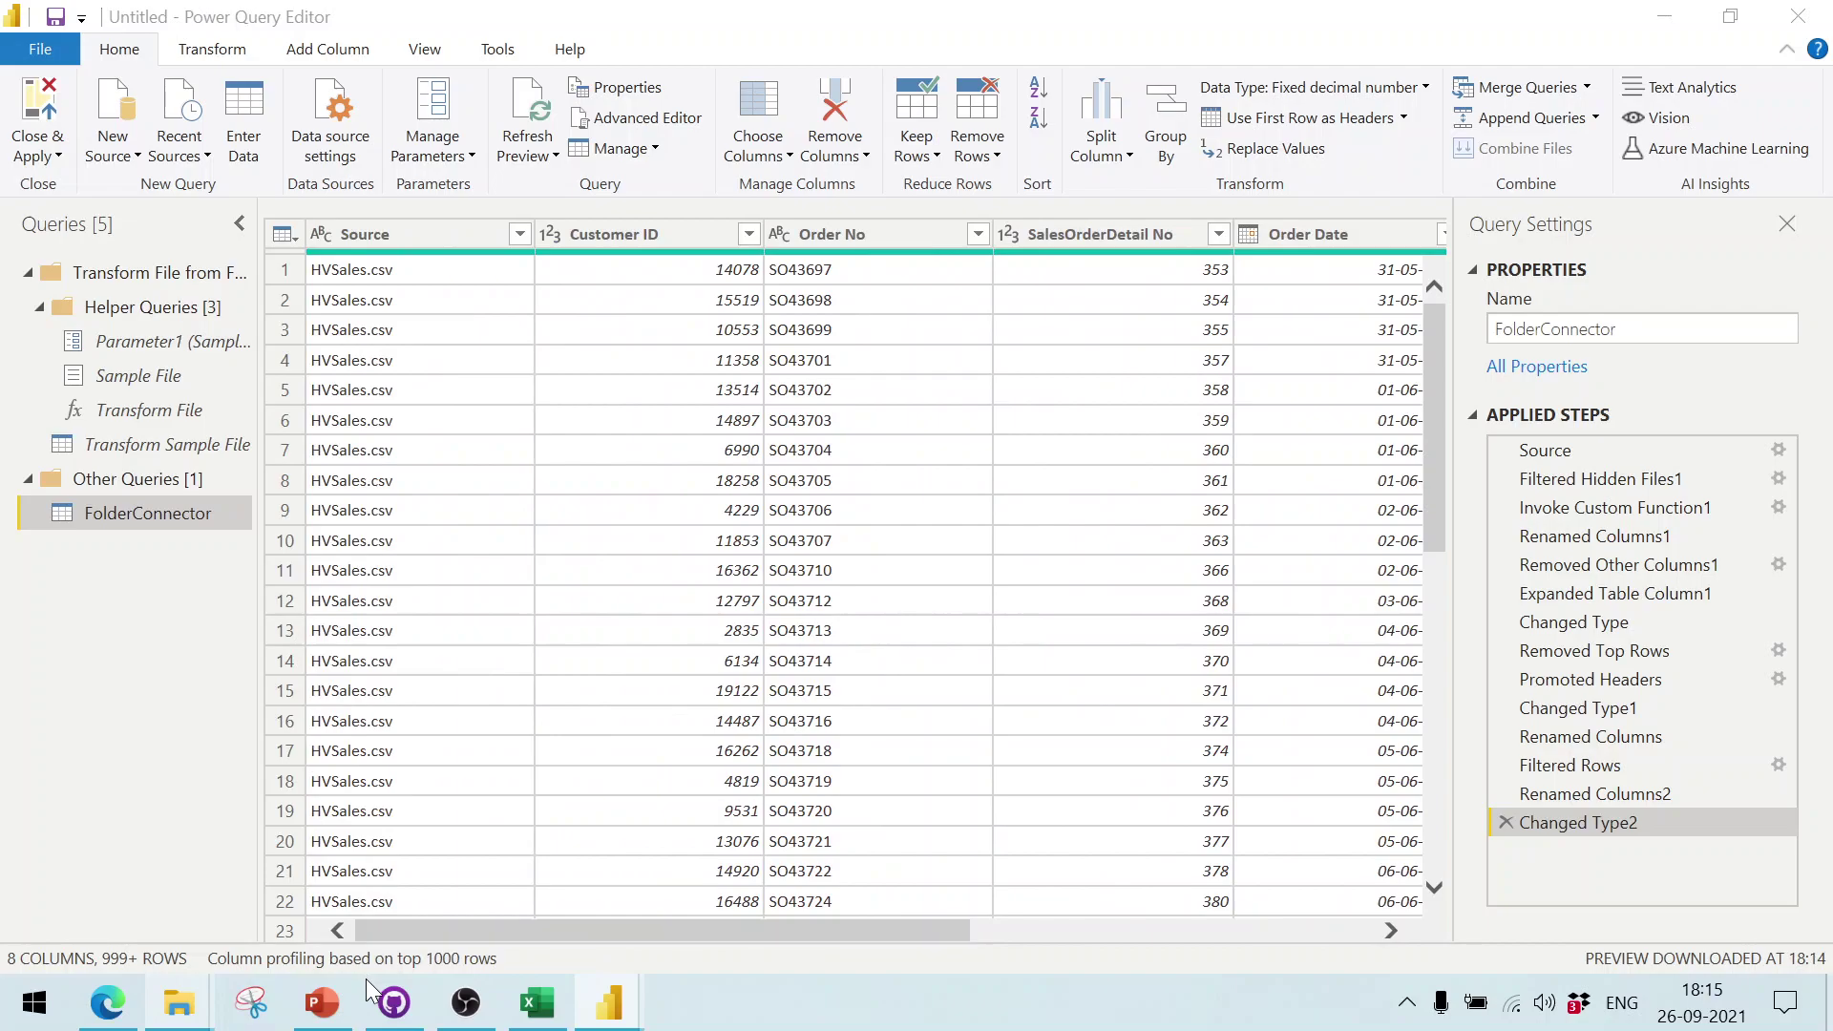
Step: Close & Apply the query changes and view the loaded data in Data view
{"action": "left_click", "coordinate": [52, 157]}
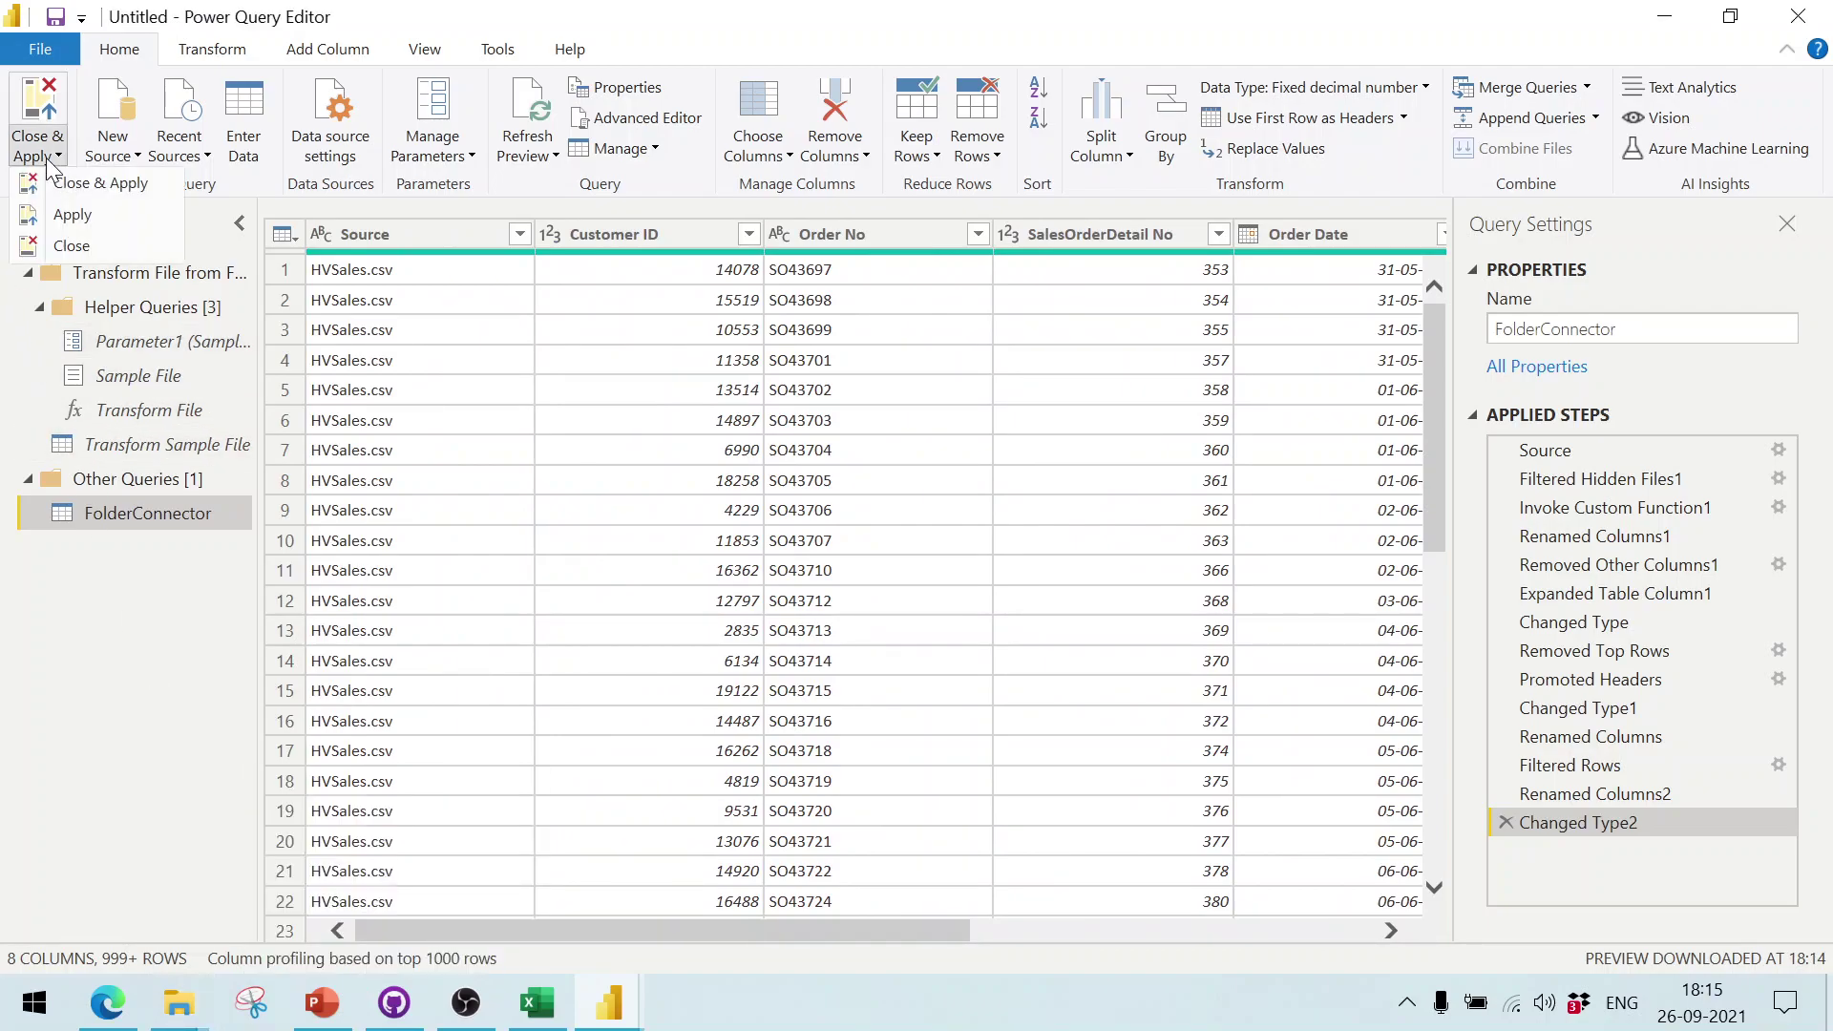
{"action": "left_click", "coordinate": [59, 181]}
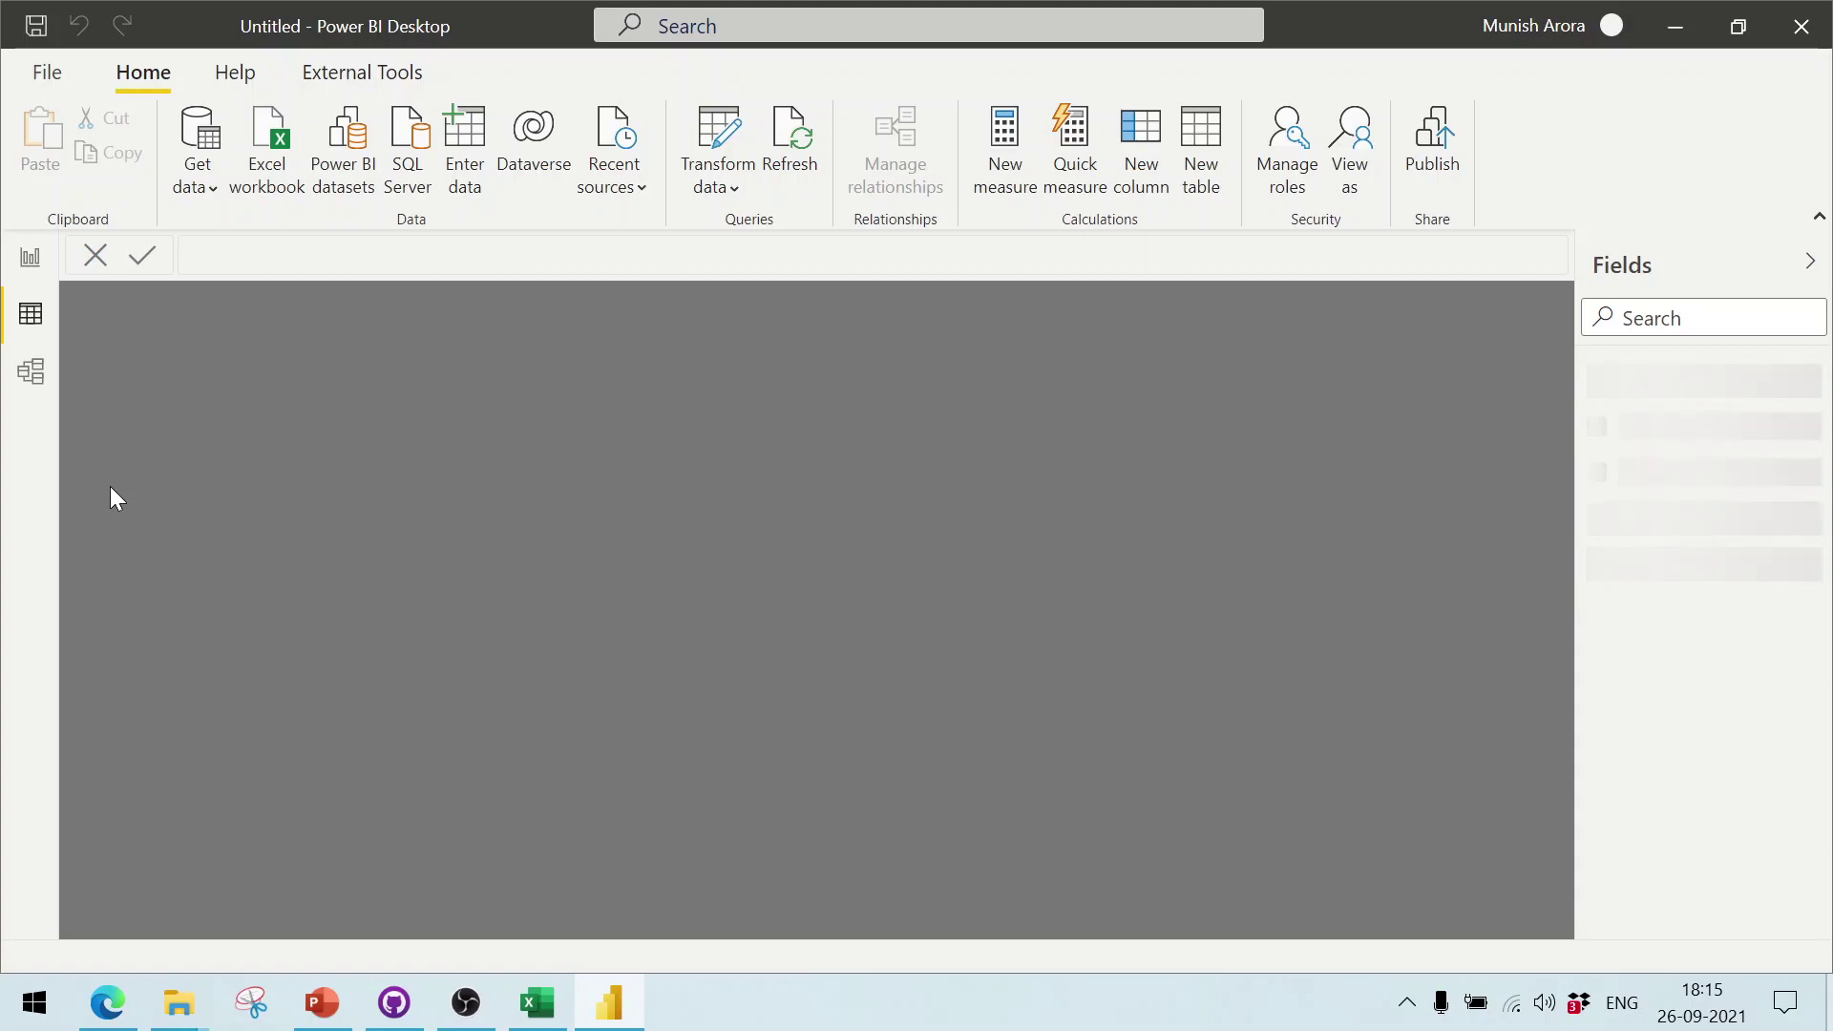
{"action": "left_click", "coordinate": [27, 319]}
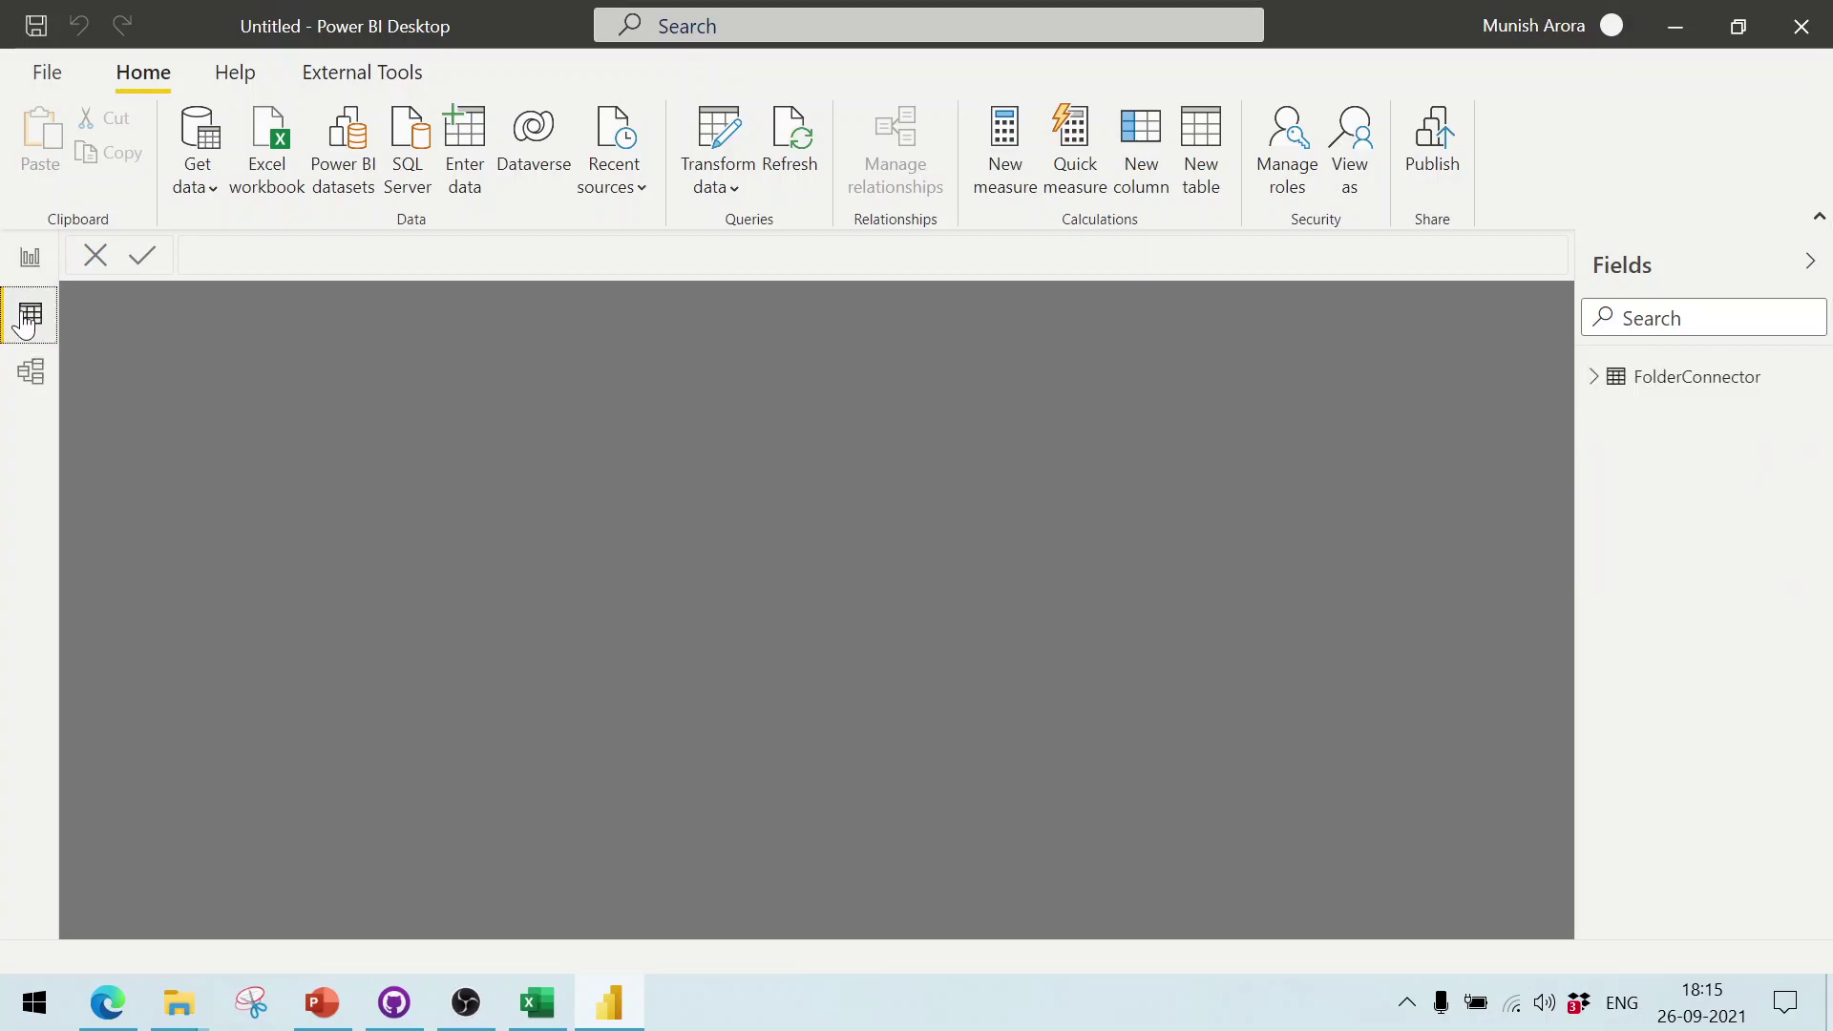
Step: Rename the FolderConnector table to Sales in the Fields pane
{"action": "left_click", "coordinate": [1704, 391]}
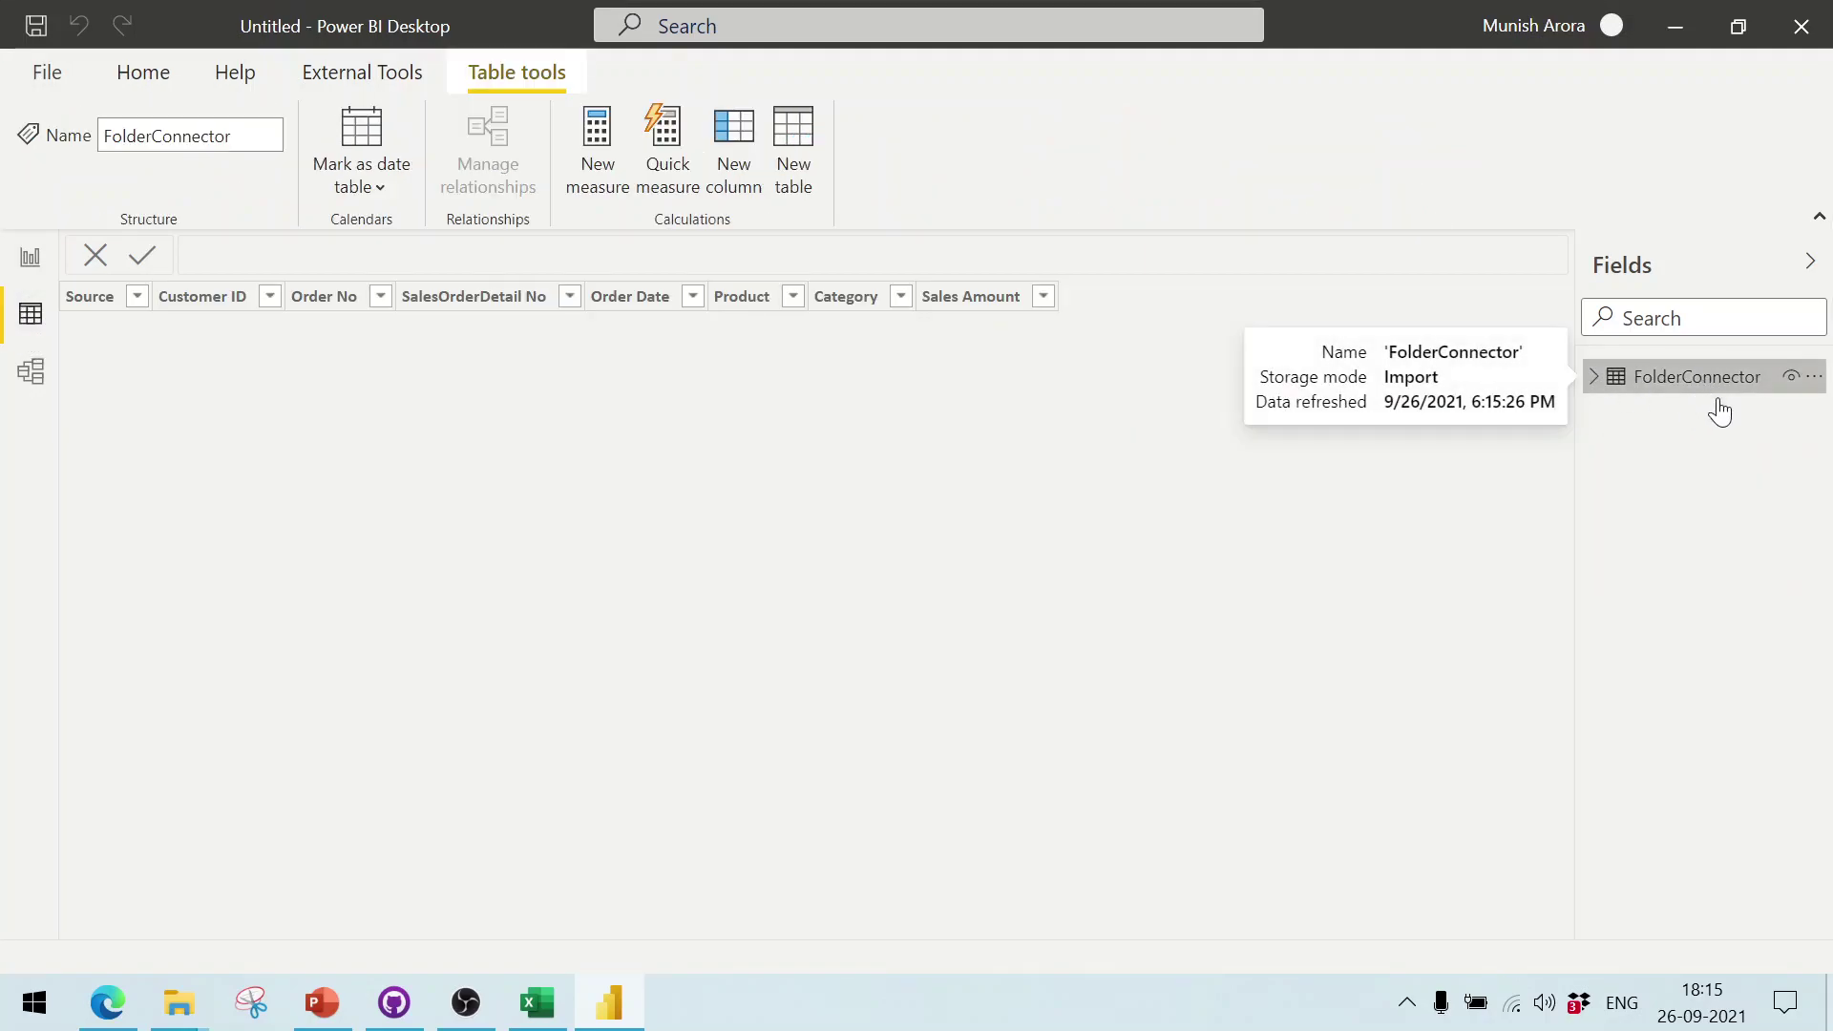
{"action": "double_click", "coordinate": [1716, 398]}
{"action": "type", "text": "Sales"}
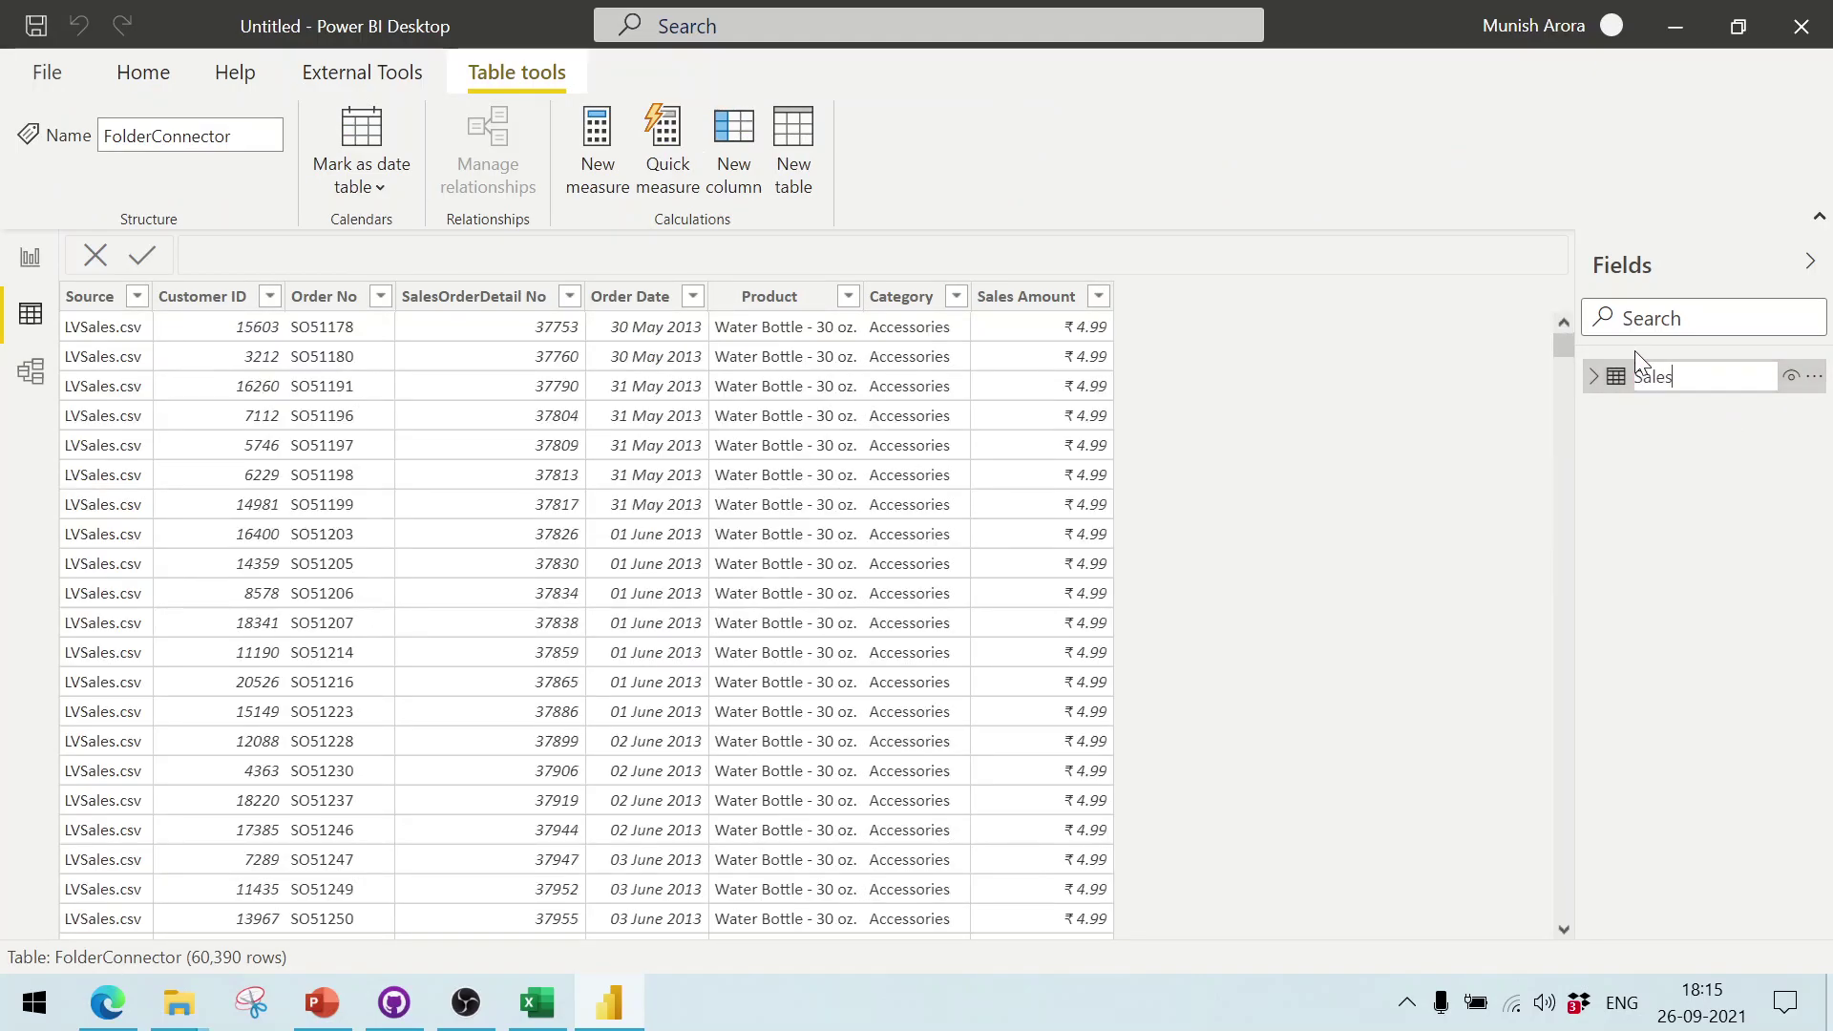
{"action": "key", "text": "Return"}
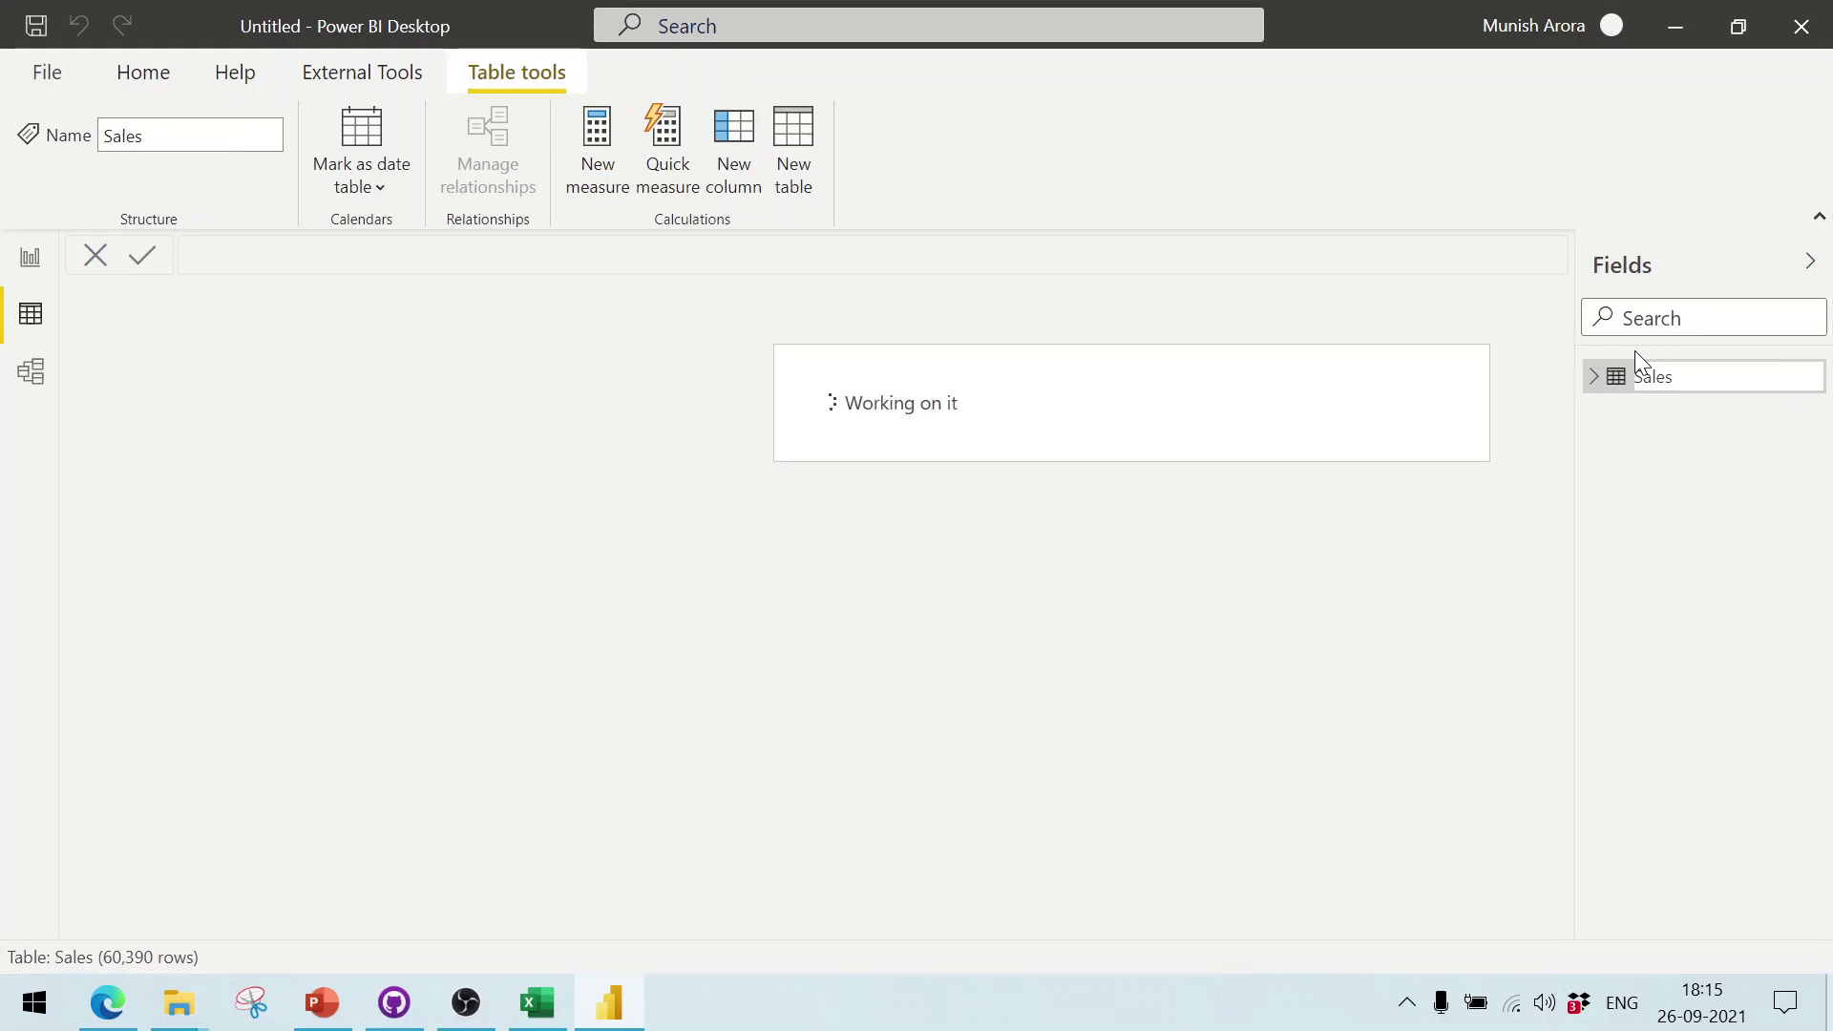